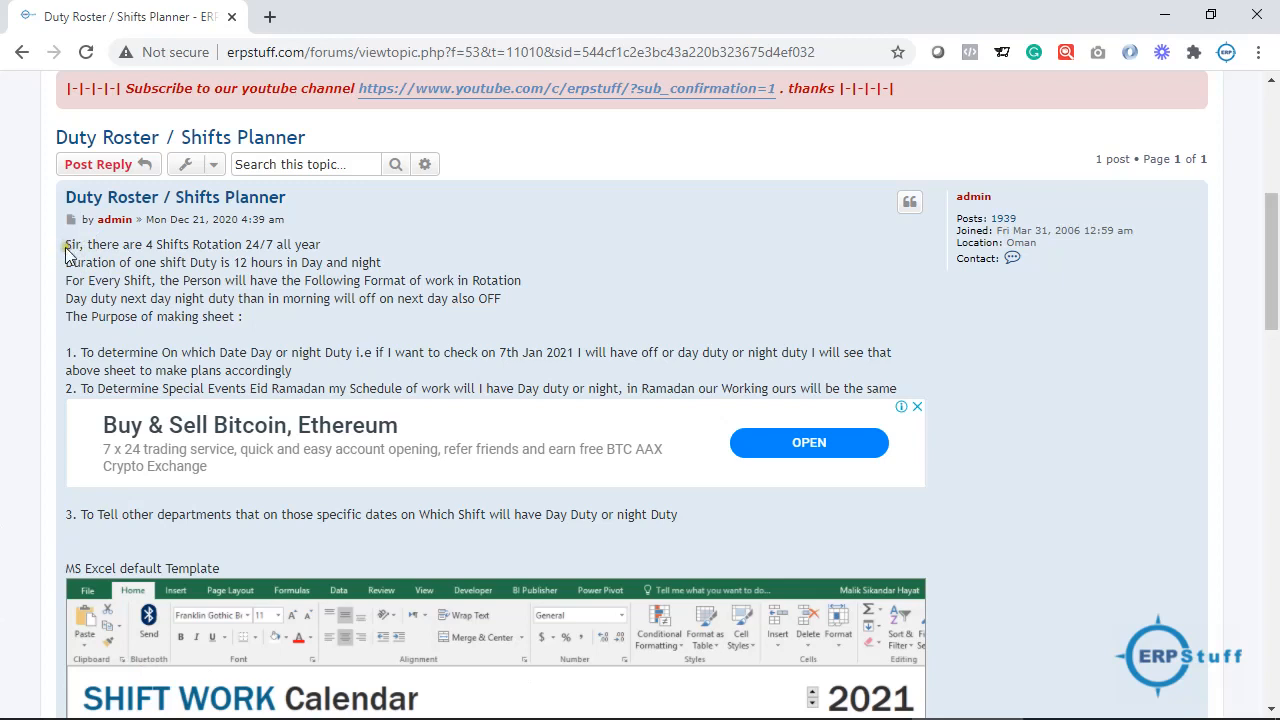
Review the Duty Roster / Shifts Planner post: the rotation requirements, the default and enhanced template images, and the cell and conditional formatting formulas.
{"action": "left_click_drag", "start_coordinate": [67, 245], "coordinate": [383, 318]}
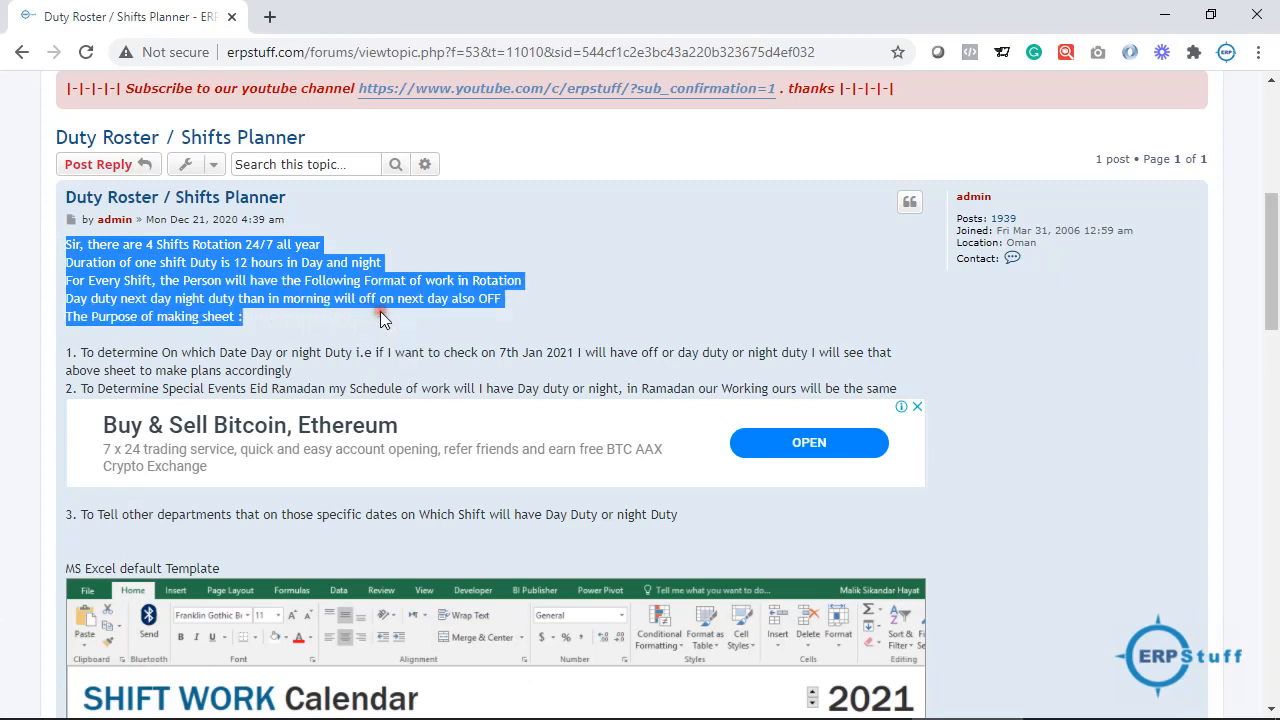
{"action": "left_click", "coordinate": [415, 258]}
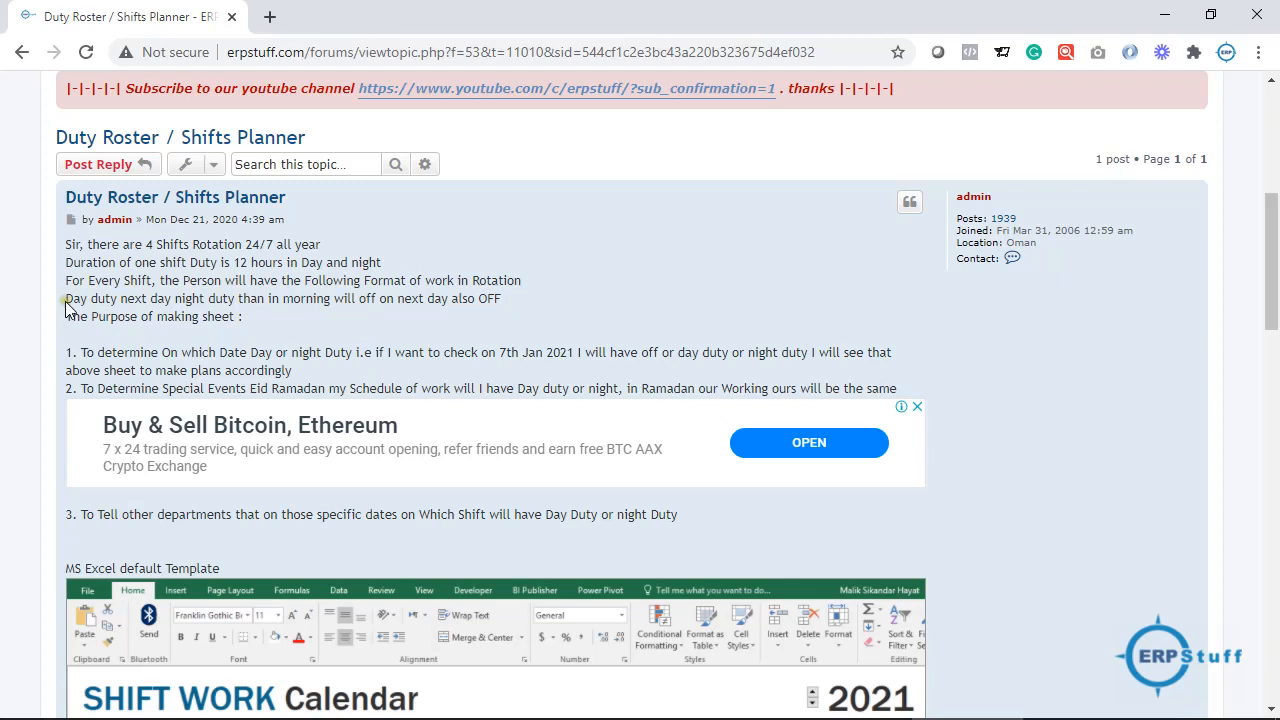
{"action": "left_click_drag", "start_coordinate": [68, 300], "coordinate": [118, 300]}
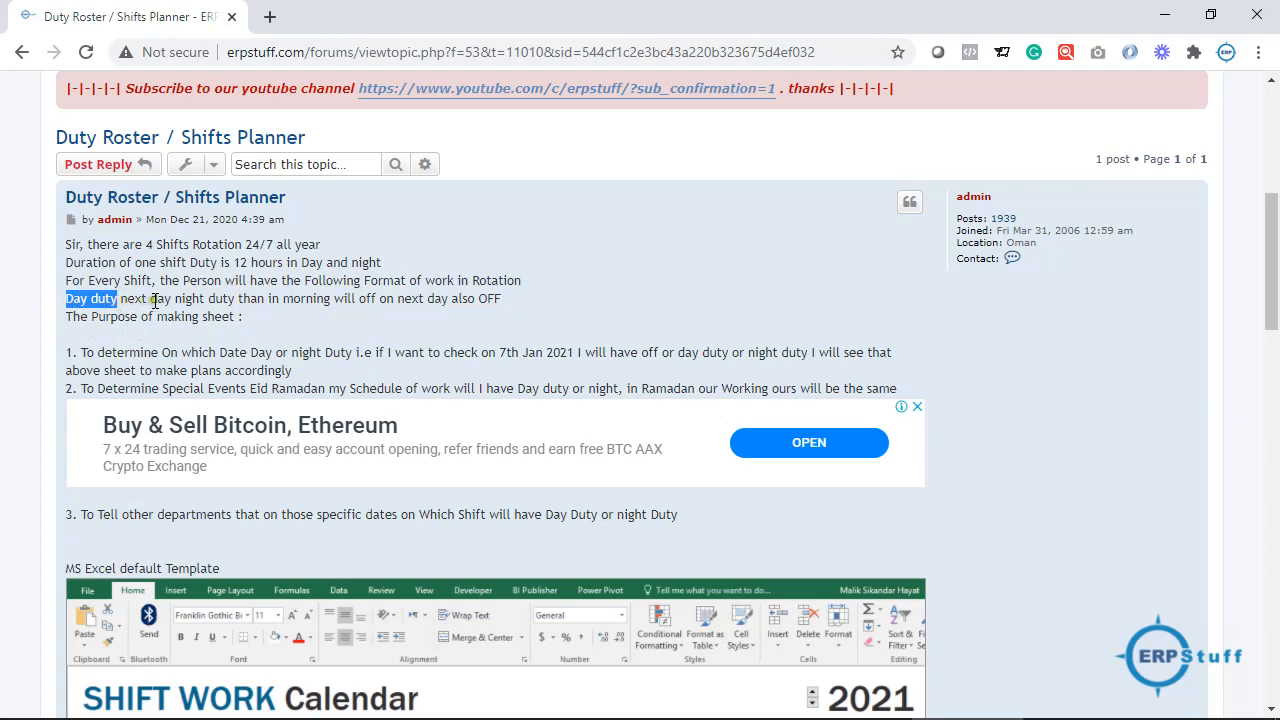
{"action": "left_click_drag", "start_coordinate": [120, 300], "coordinate": [210, 298]}
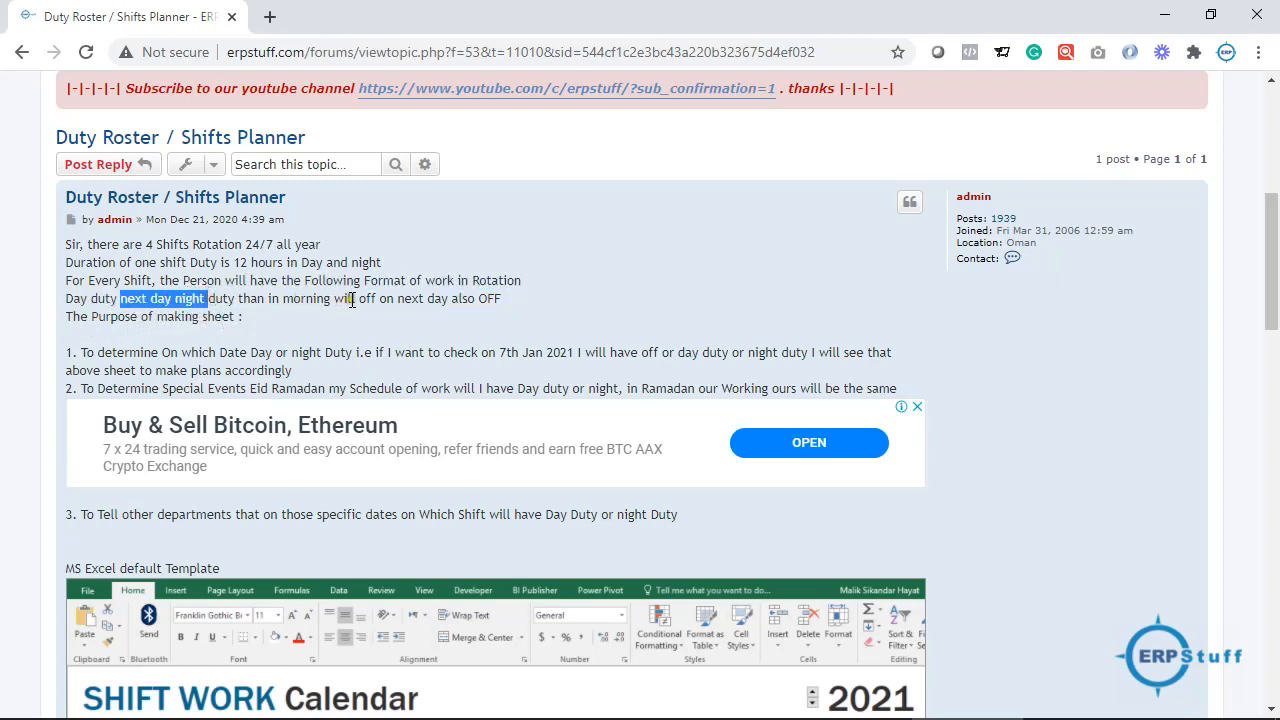
{"action": "left_click_drag", "start_coordinate": [352, 298], "coordinate": [512, 298]}
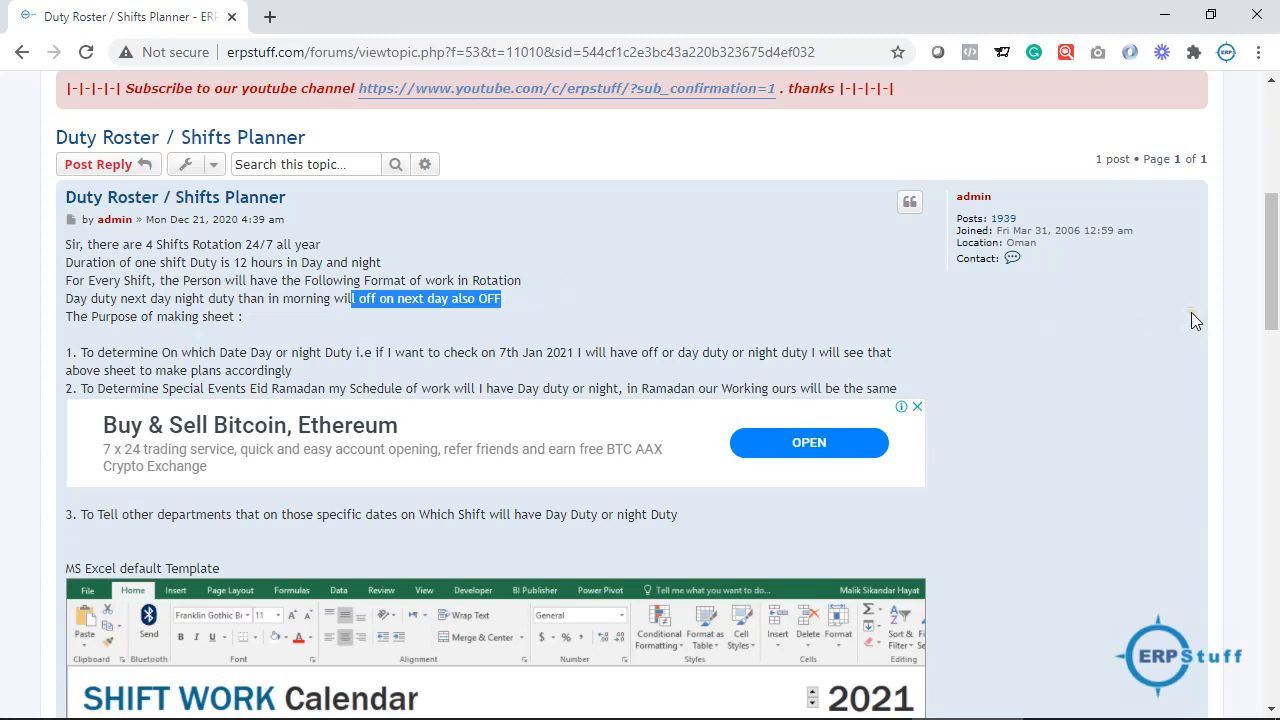
{"action": "left_click_drag", "start_coordinate": [1274, 273], "coordinate": [1274, 363]}
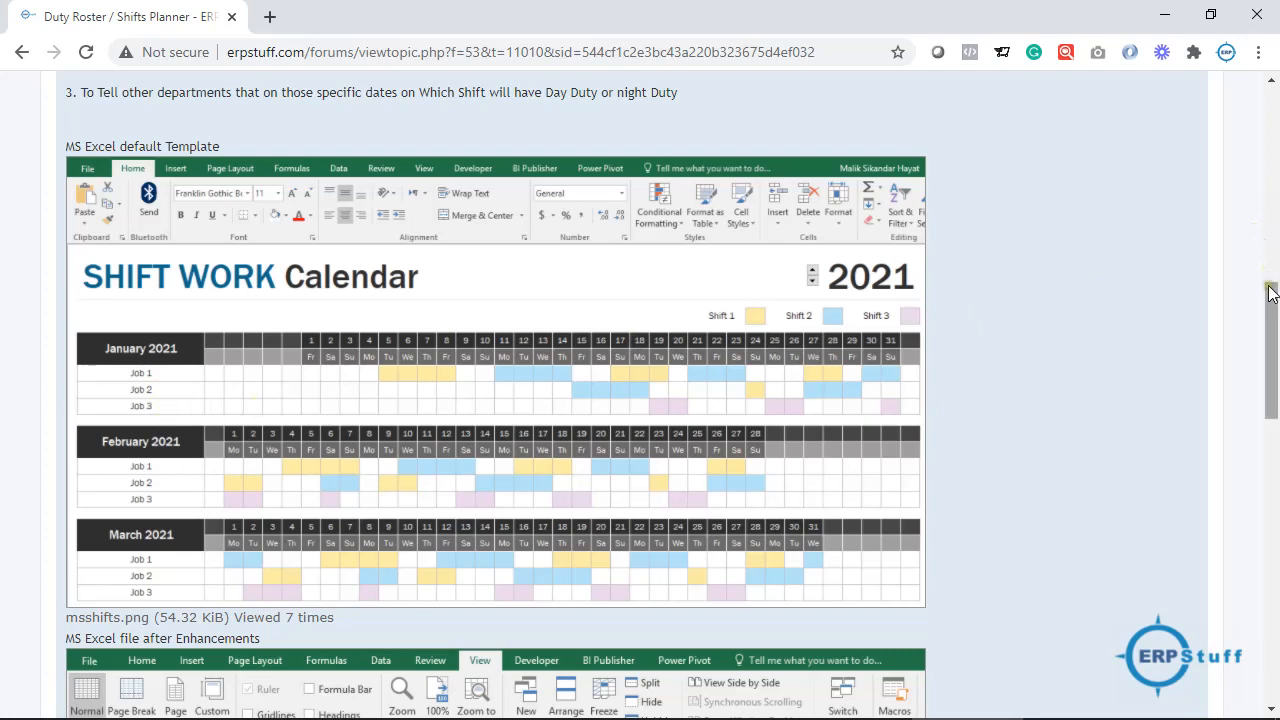
{"action": "left_click_drag", "start_coordinate": [1271, 300], "coordinate": [1271, 403]}
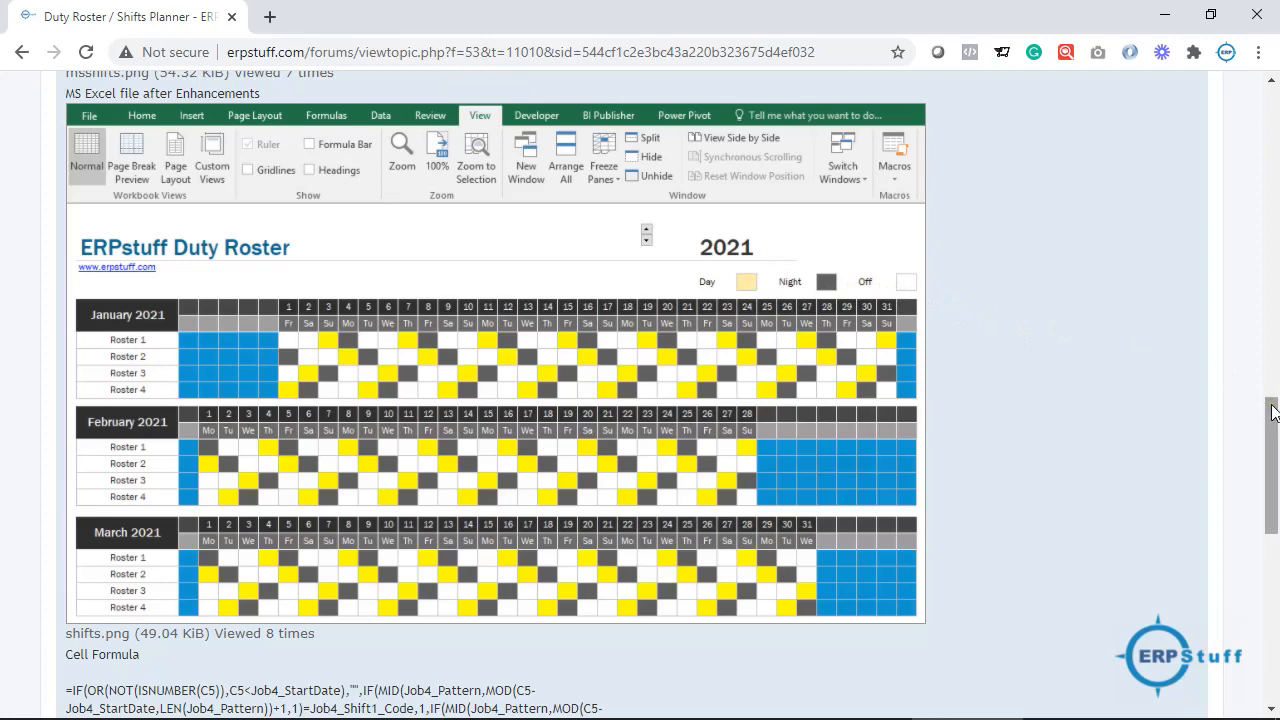
{"action": "left_click_drag", "start_coordinate": [1273, 413], "coordinate": [1275, 480]}
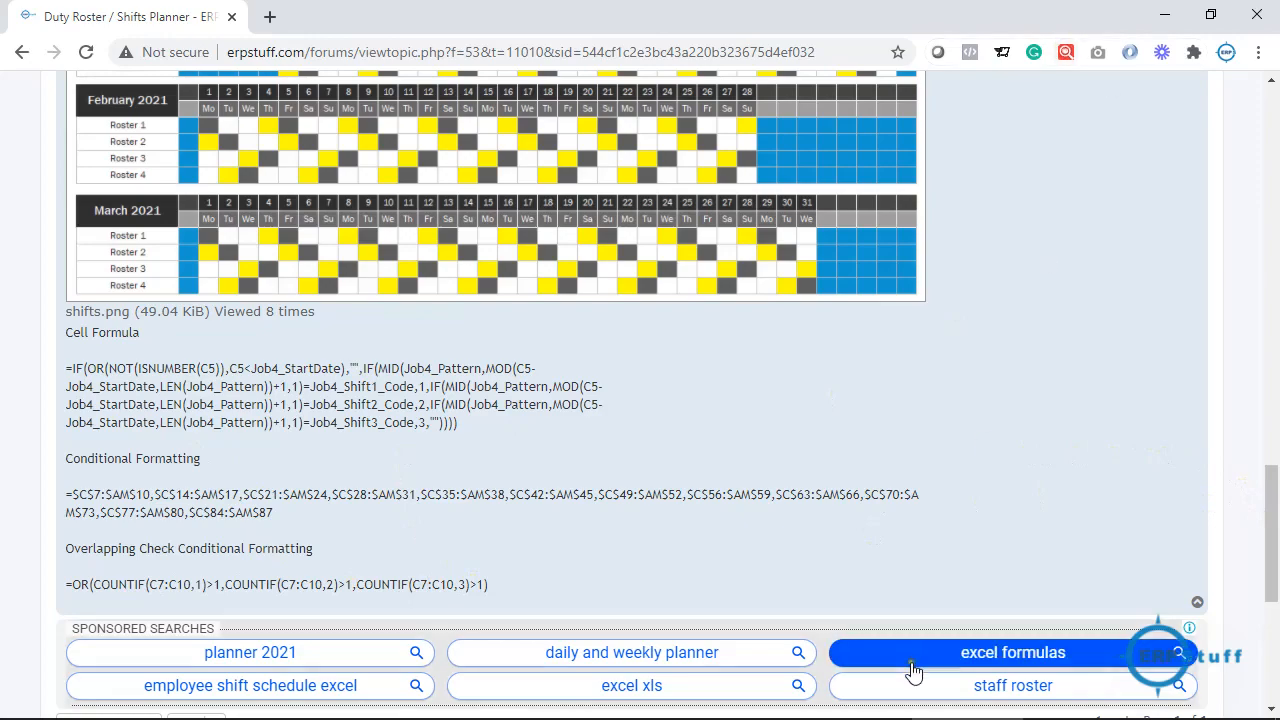
Switch to the Shift work calendar1.xlsx workbook in Excel and examine its roster calendar and the codes and shift patterns on Shifts Details.
{"action": "mouse_move", "coordinate": [855, 708]}
{"action": "left_click", "coordinate": [968, 706]}
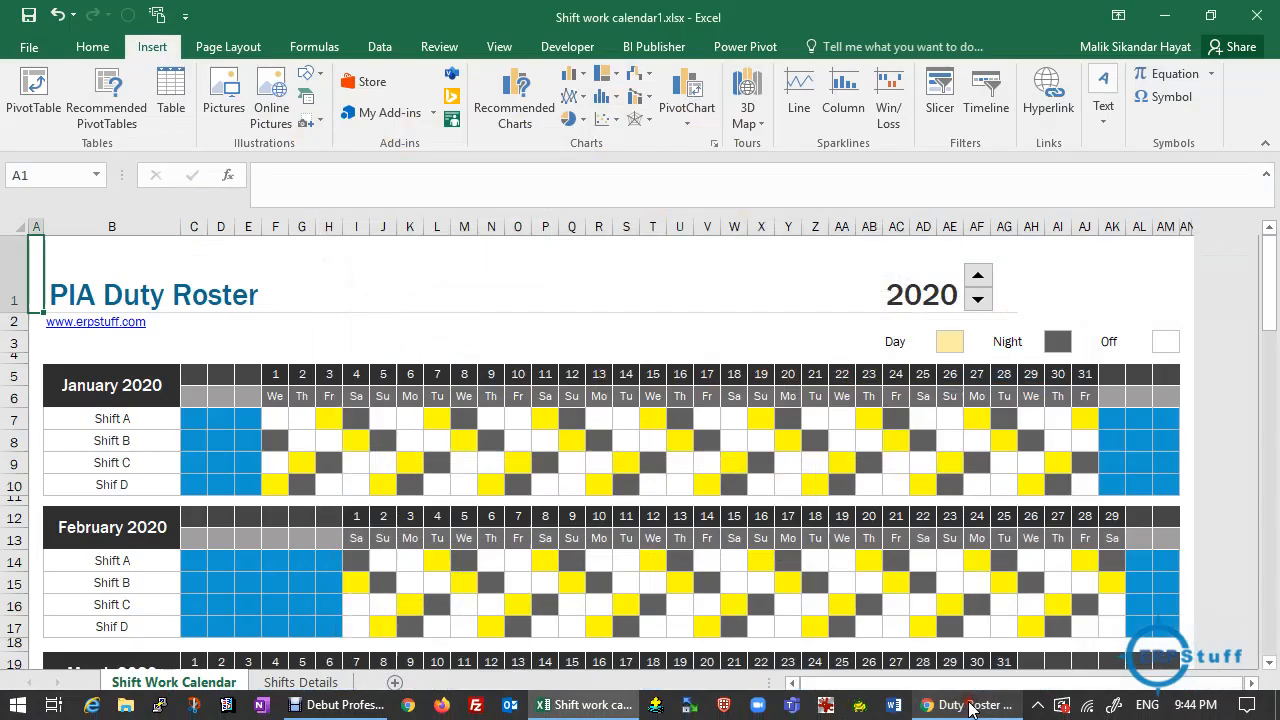
{"action": "left_click", "coordinate": [346, 304]}
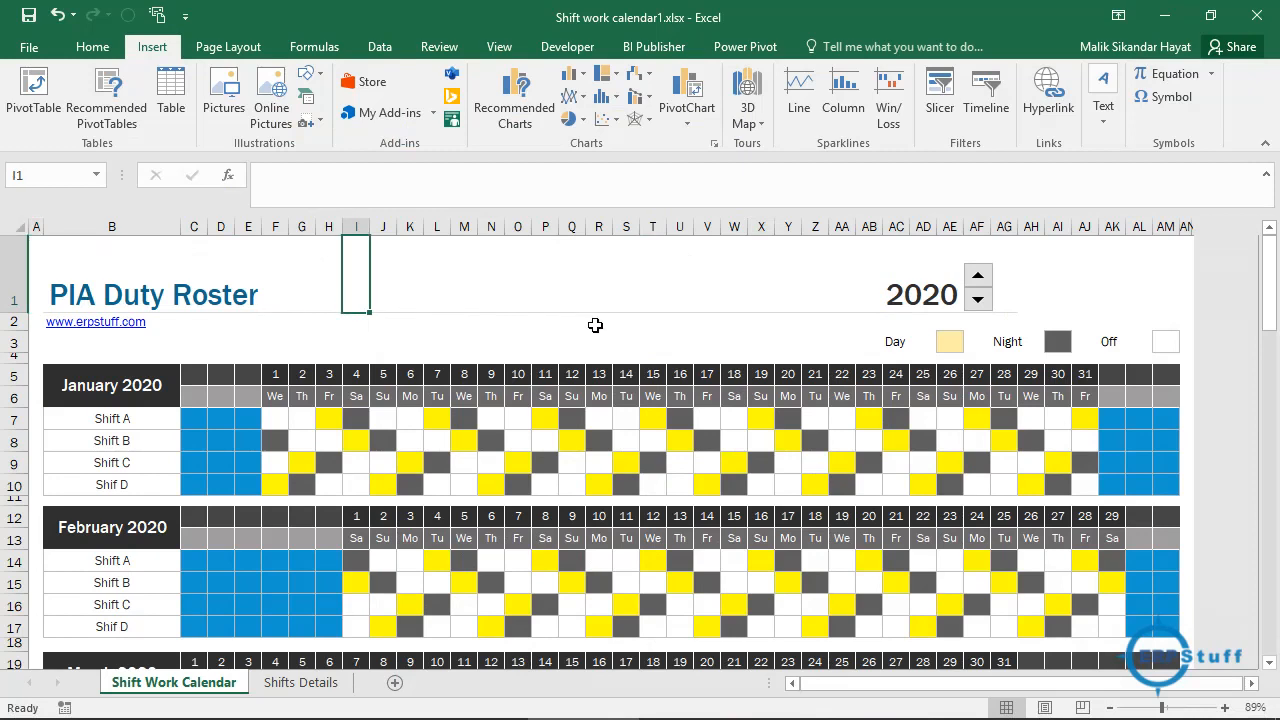
{"action": "left_click", "coordinate": [298, 683]}
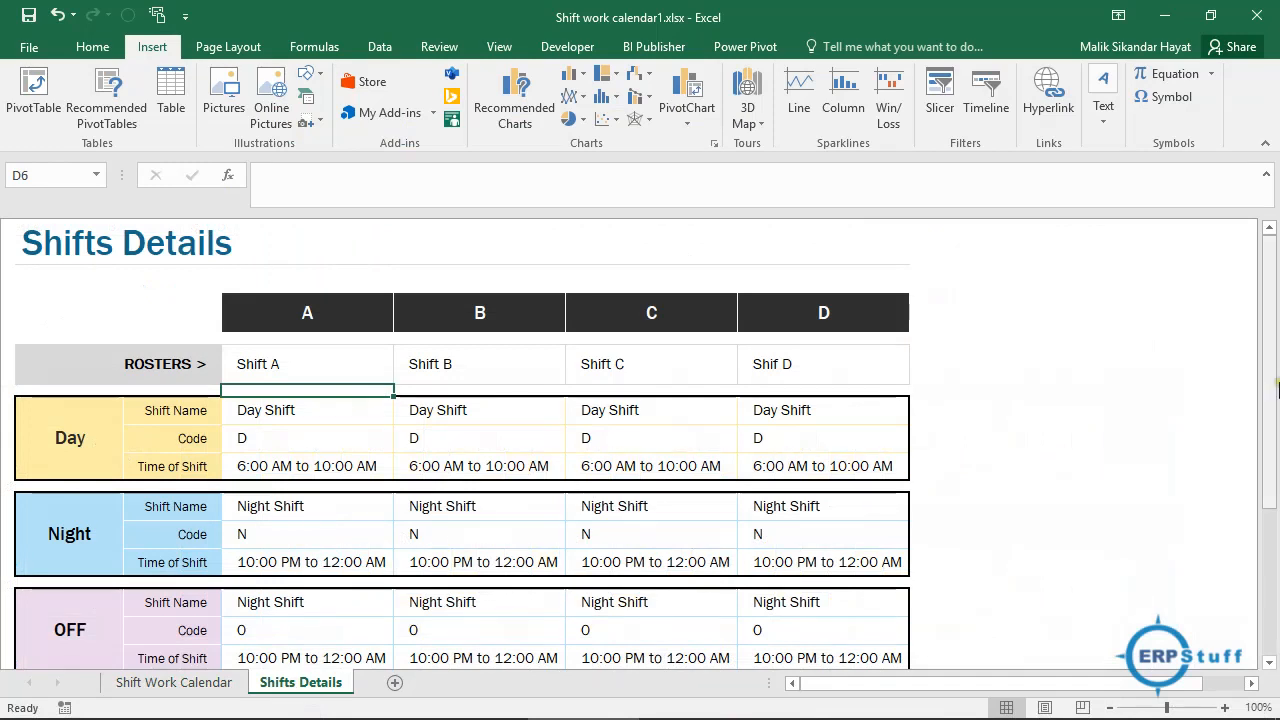
{"action": "left_click_drag", "start_coordinate": [1275, 305], "coordinate": [1277, 435]}
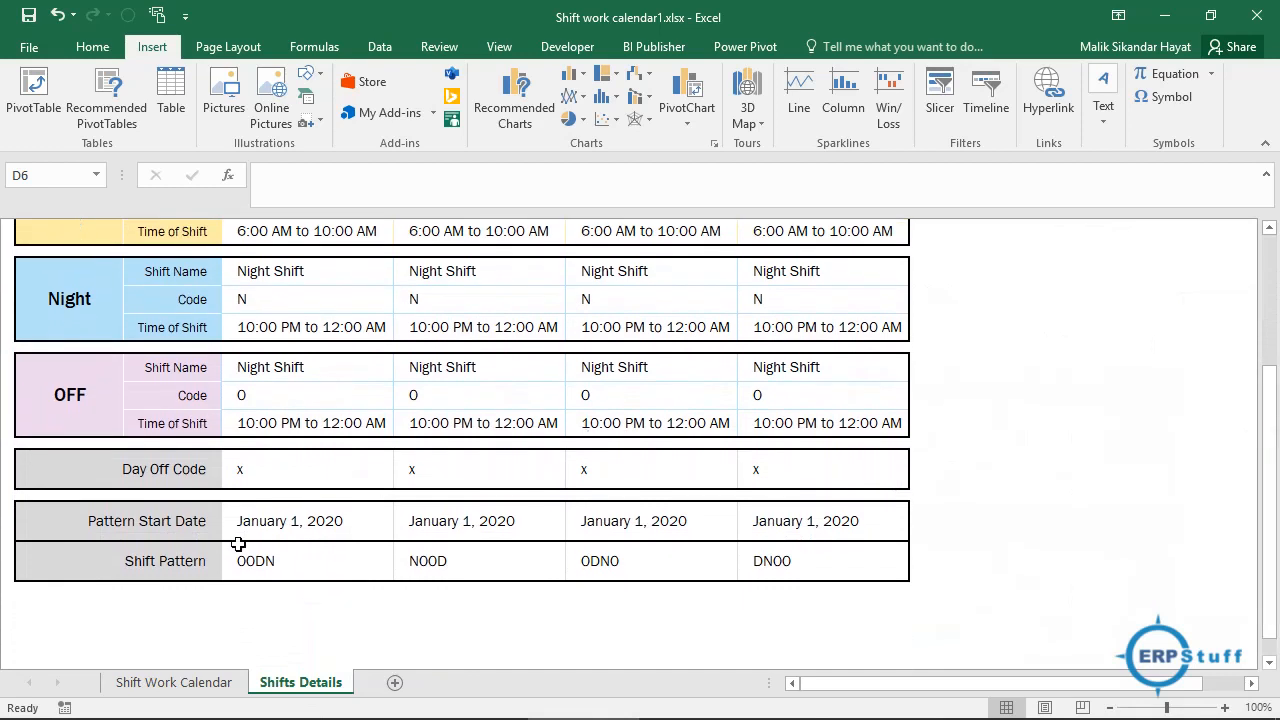
{"action": "left_click", "coordinate": [306, 562]}
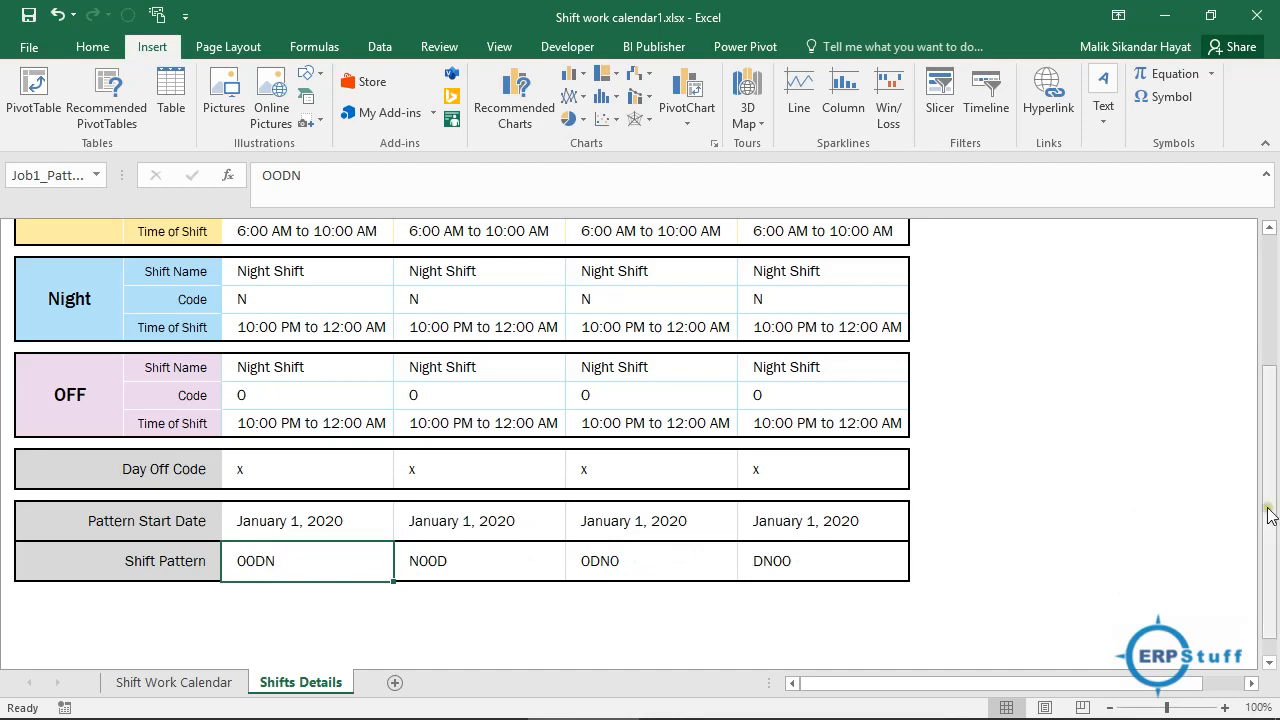
{"action": "left_click_drag", "start_coordinate": [1276, 521], "coordinate": [1276, 391]}
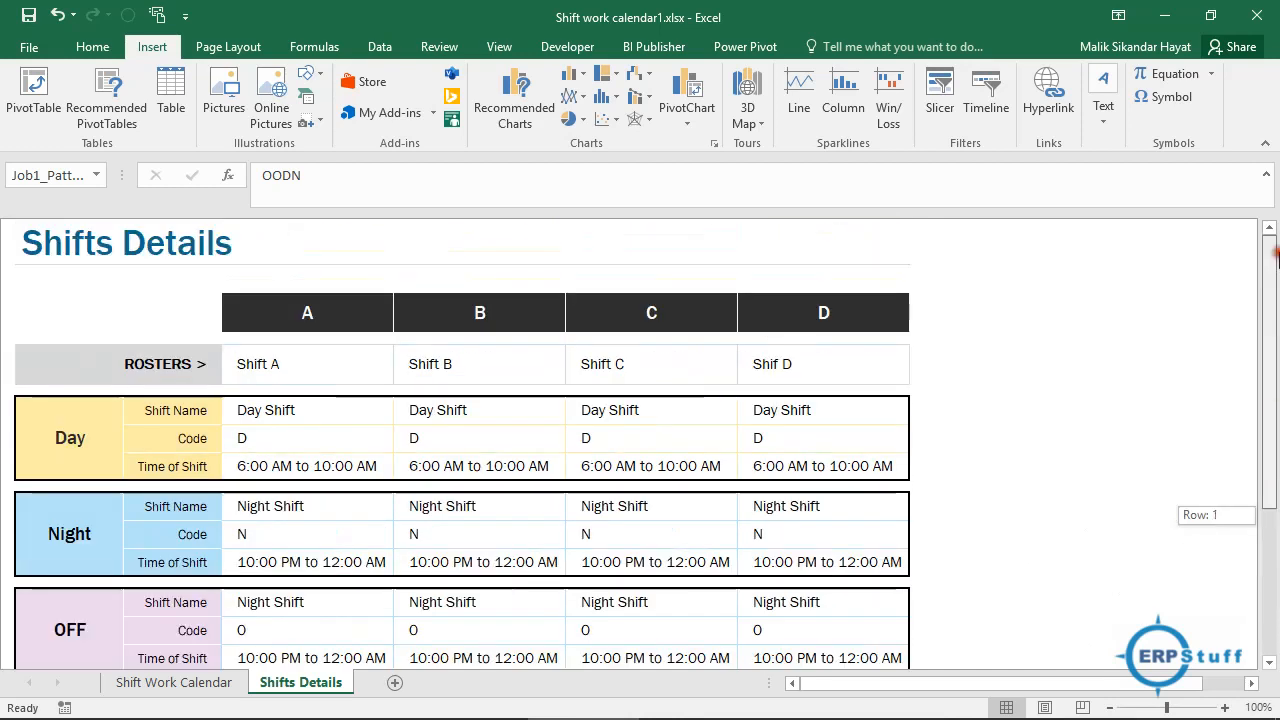
{"action": "left_click", "coordinate": [183, 684]}
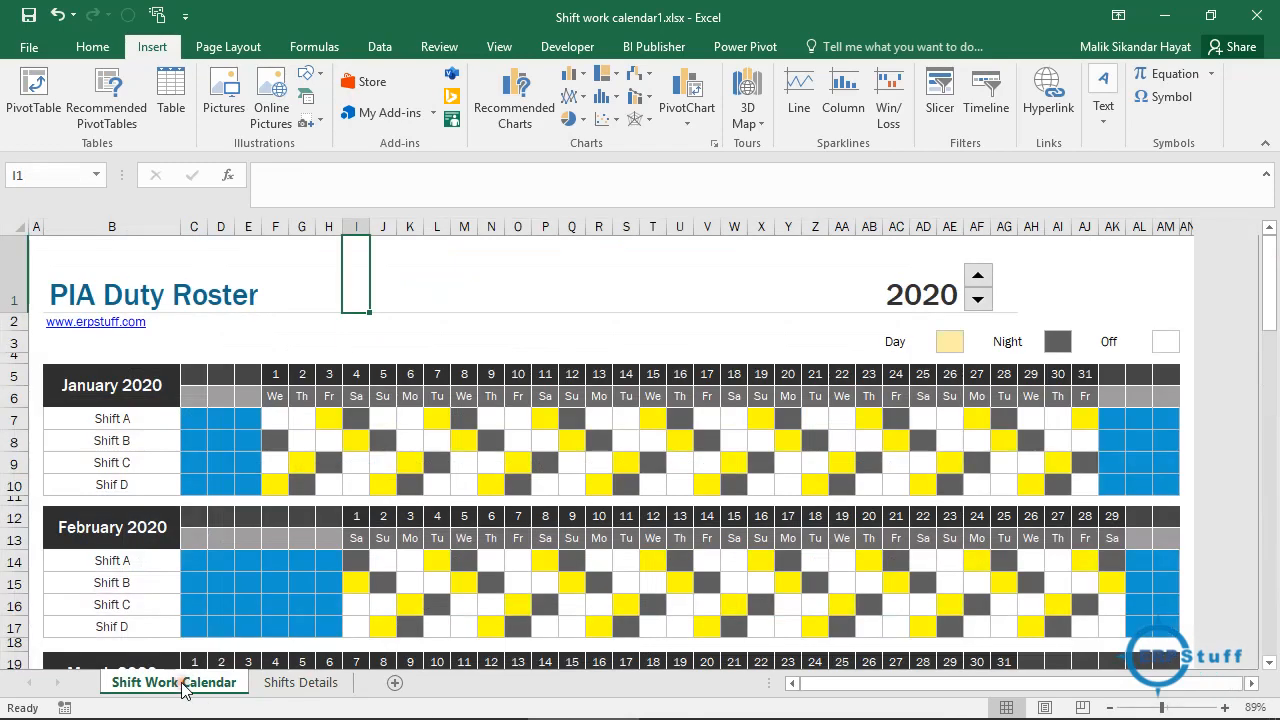
Search the online templates for "shift" and create a new workbook from the Shift work calendar template.
{"action": "left_click", "coordinate": [29, 48]}
{"action": "left_click", "coordinate": [51, 140]}
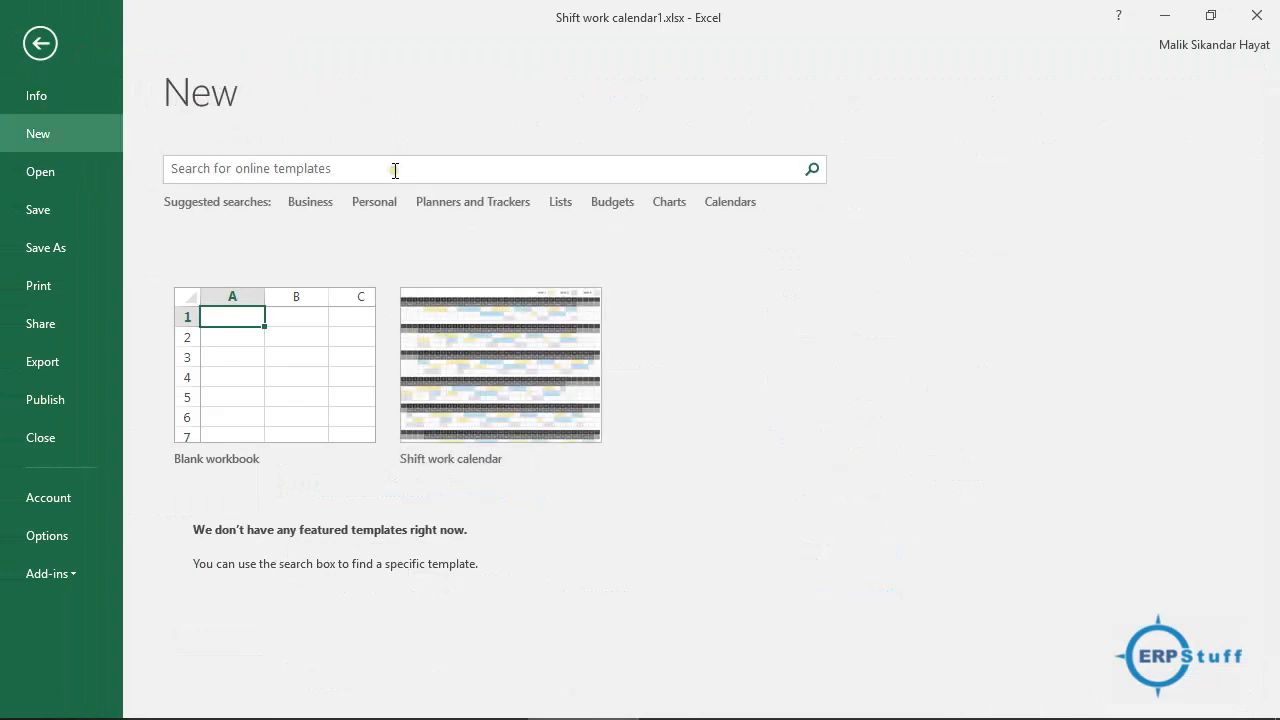
{"action": "left_click", "coordinate": [395, 170]}
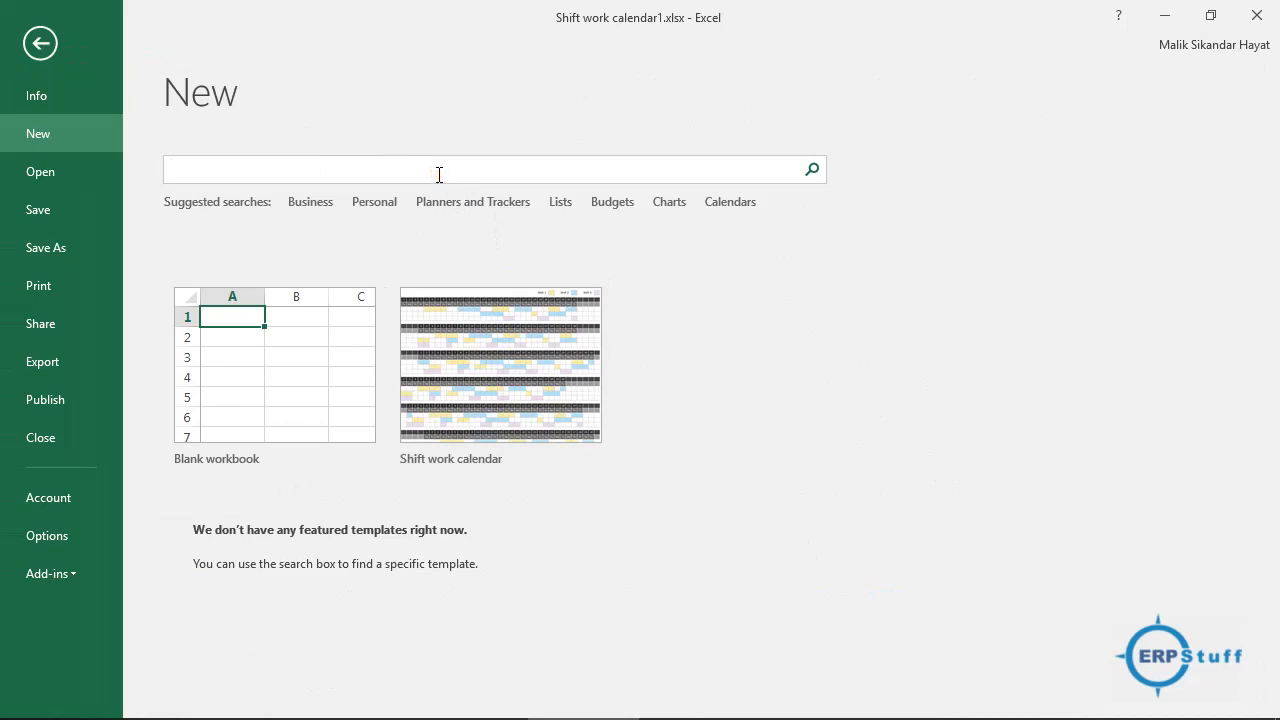
{"action": "key", "text": "Return"}
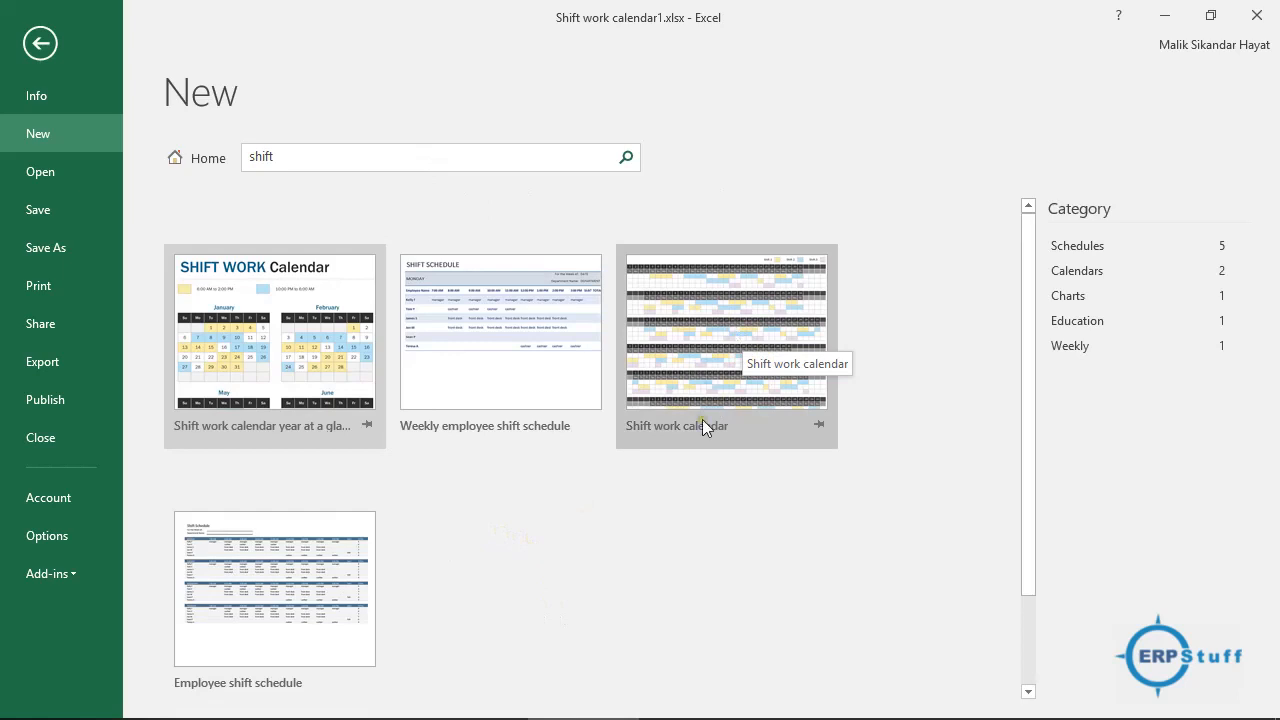
{"action": "left_click", "coordinate": [707, 317]}
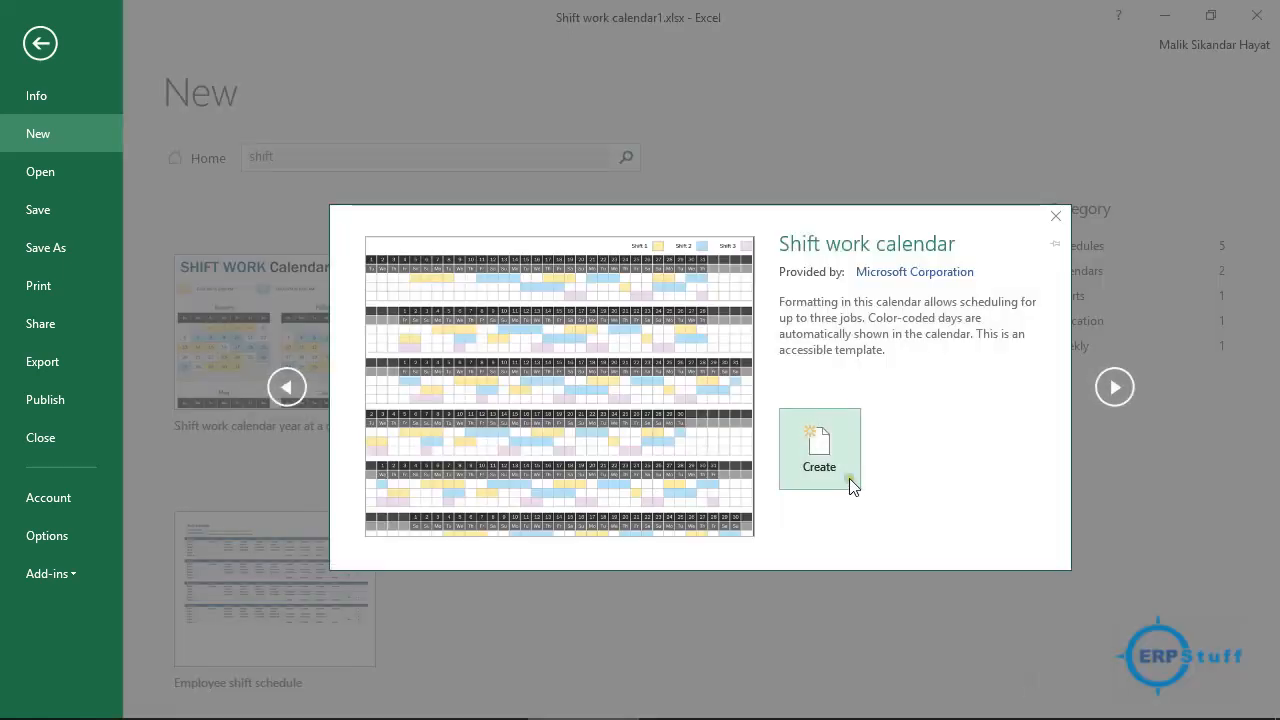
{"action": "left_click", "coordinate": [826, 462]}
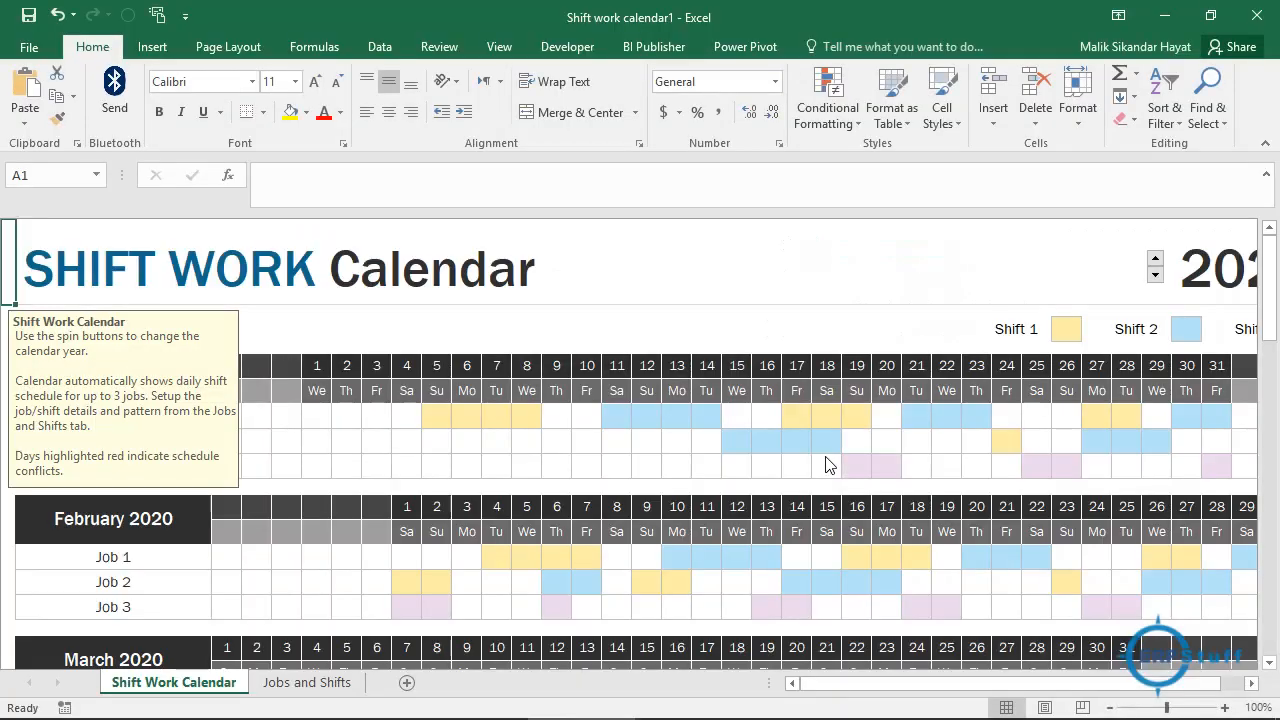
{"action": "left_click", "coordinate": [562, 273]}
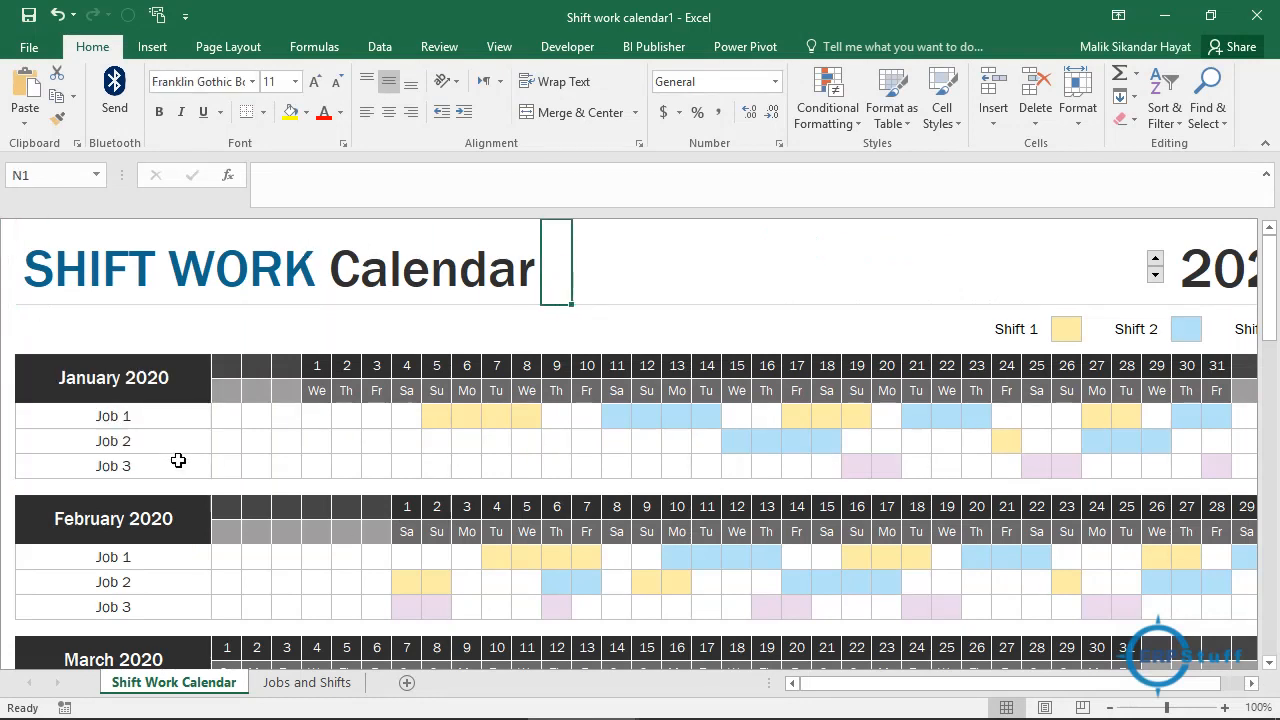
Set the three job descriptions on the Jobs and Shifts sheet to Shift A, Shift B and Shift C, and check them on the calendar.
{"action": "left_click_drag", "start_coordinate": [120, 416], "coordinate": [136, 468]}
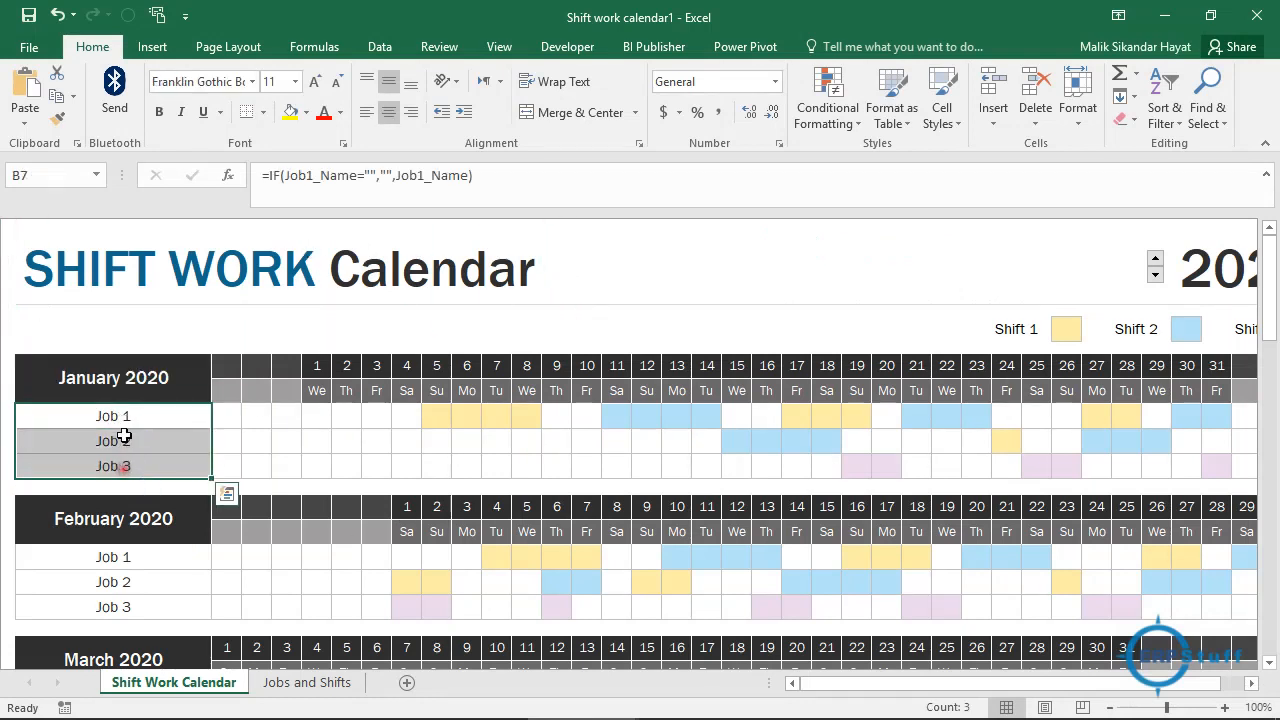
{"action": "left_click", "coordinate": [300, 684]}
{"action": "left_click", "coordinate": [300, 391]}
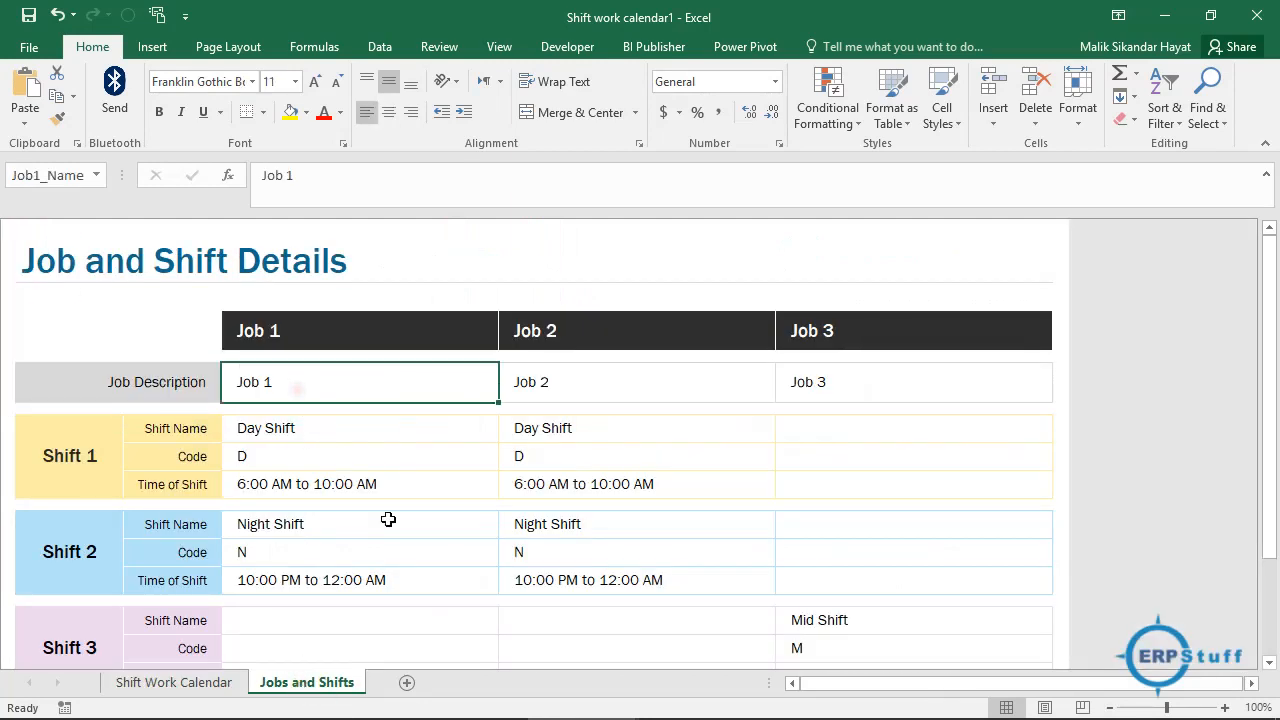
{"action": "type", "text": "Shift A"}
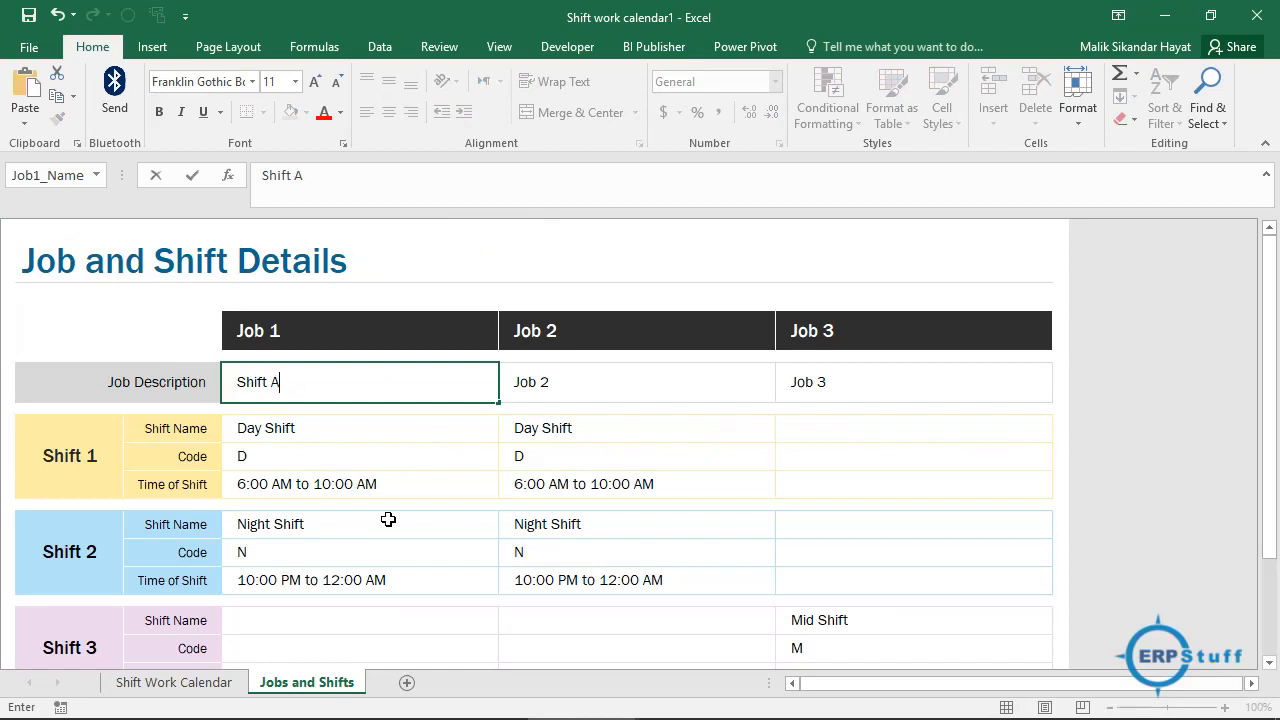
{"action": "key", "text": "Tab"}
{"action": "type", "text": "Shif"}
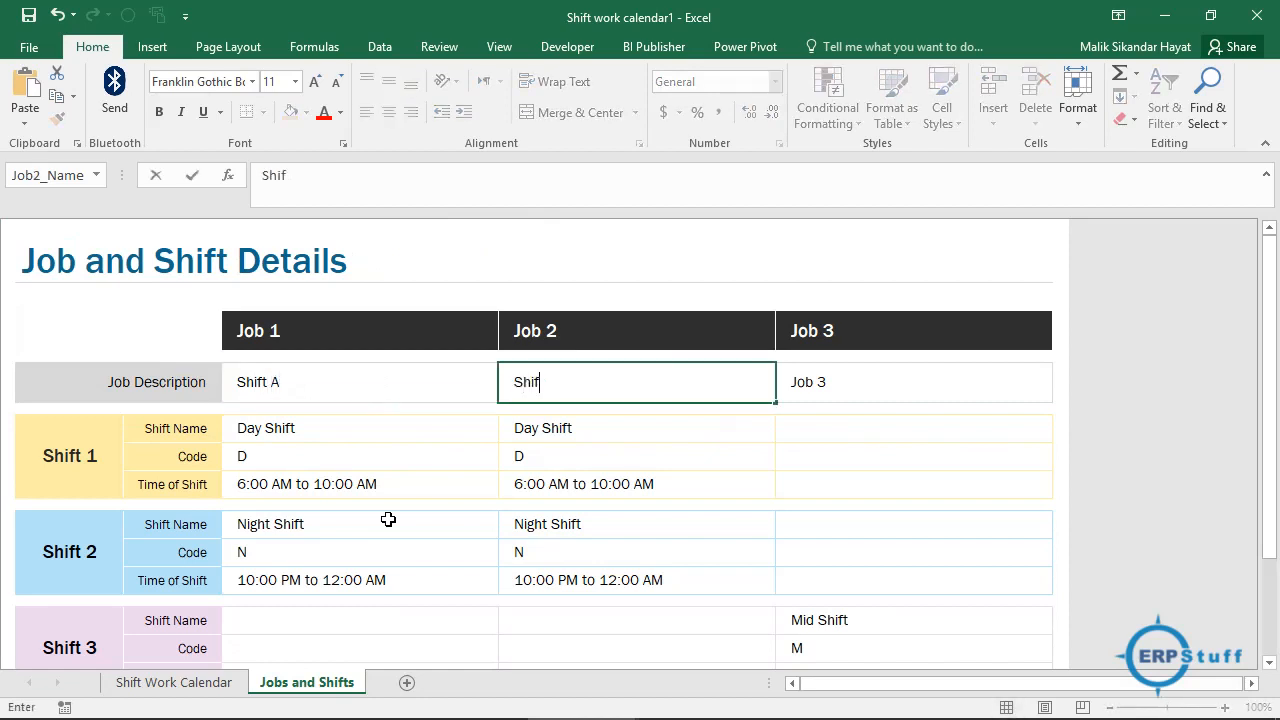
{"action": "key", "text": "Tab"}
{"action": "type", "text": "Shift"}
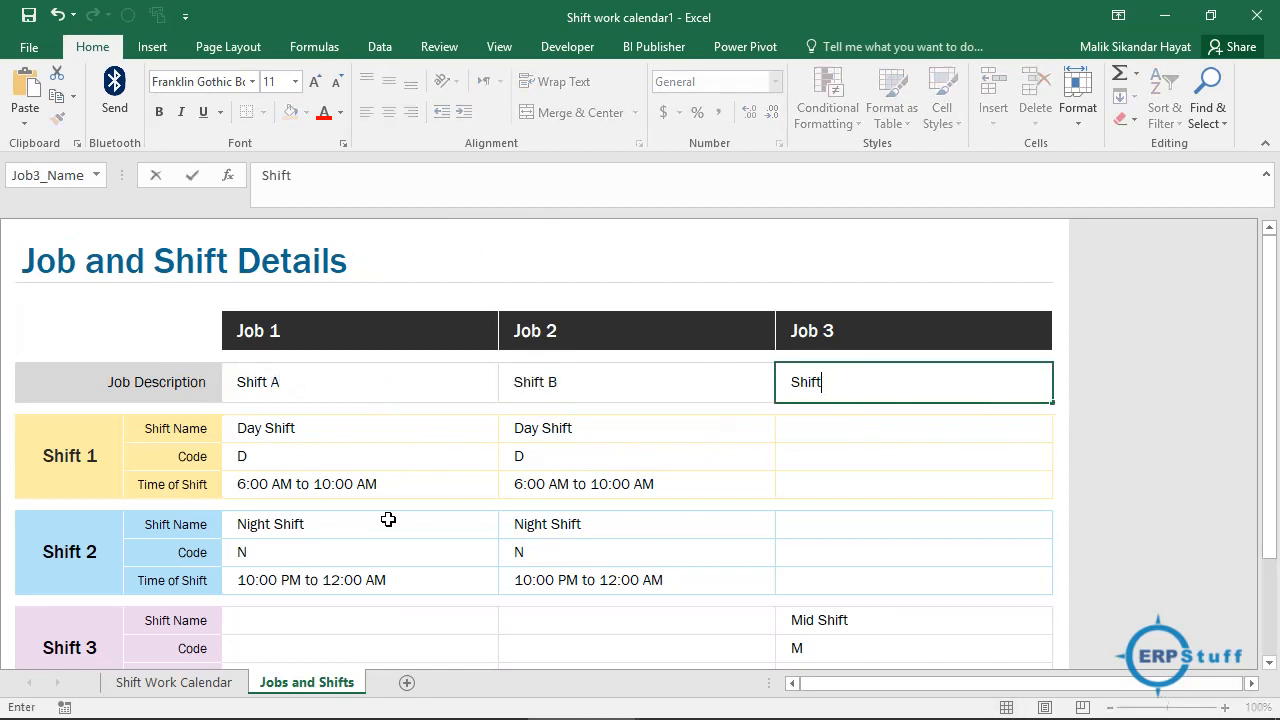
{"action": "key", "text": "Return"}
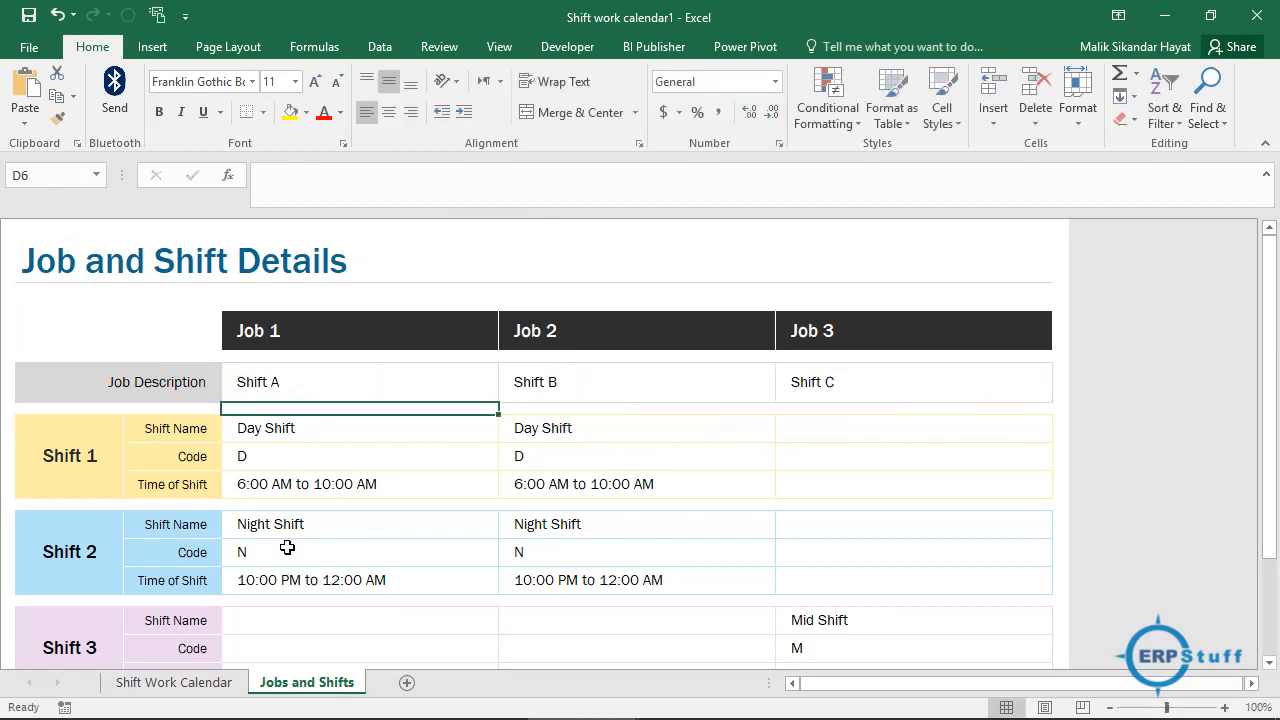
{"action": "left_click", "coordinate": [172, 684]}
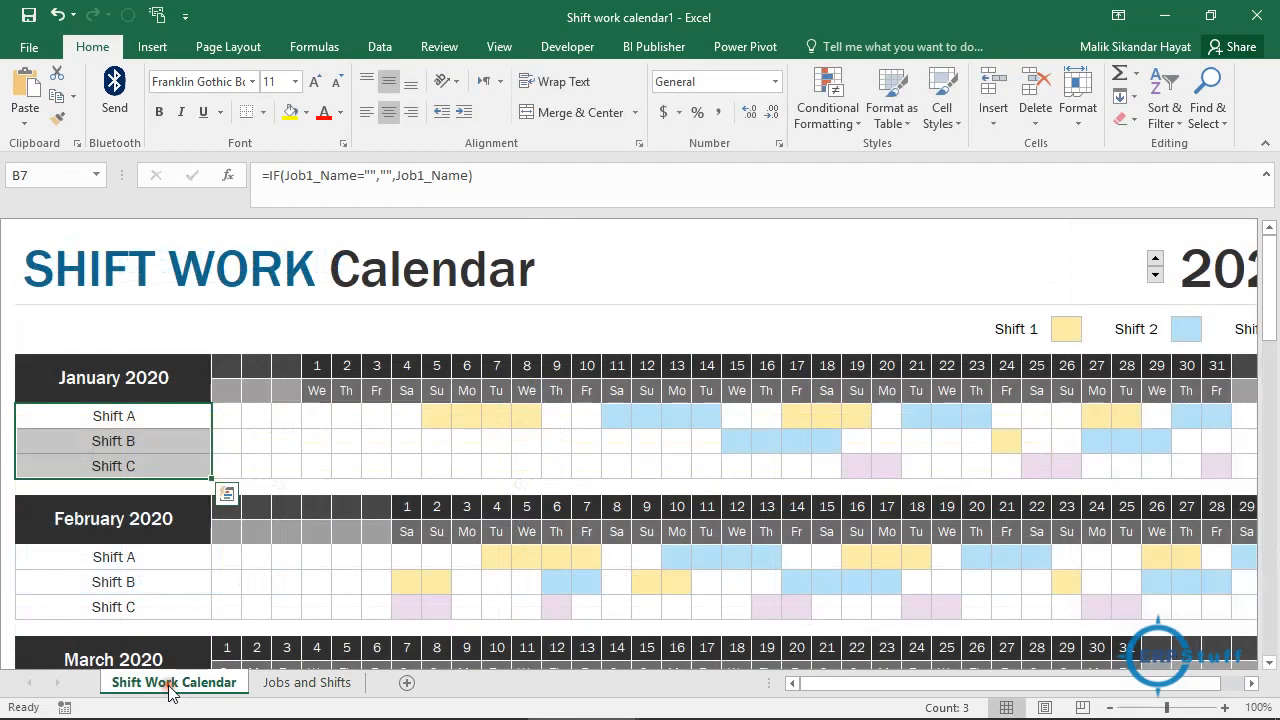
{"action": "left_click", "coordinate": [142, 440]}
{"action": "left_click_drag", "start_coordinate": [138, 416], "coordinate": [157, 466]}
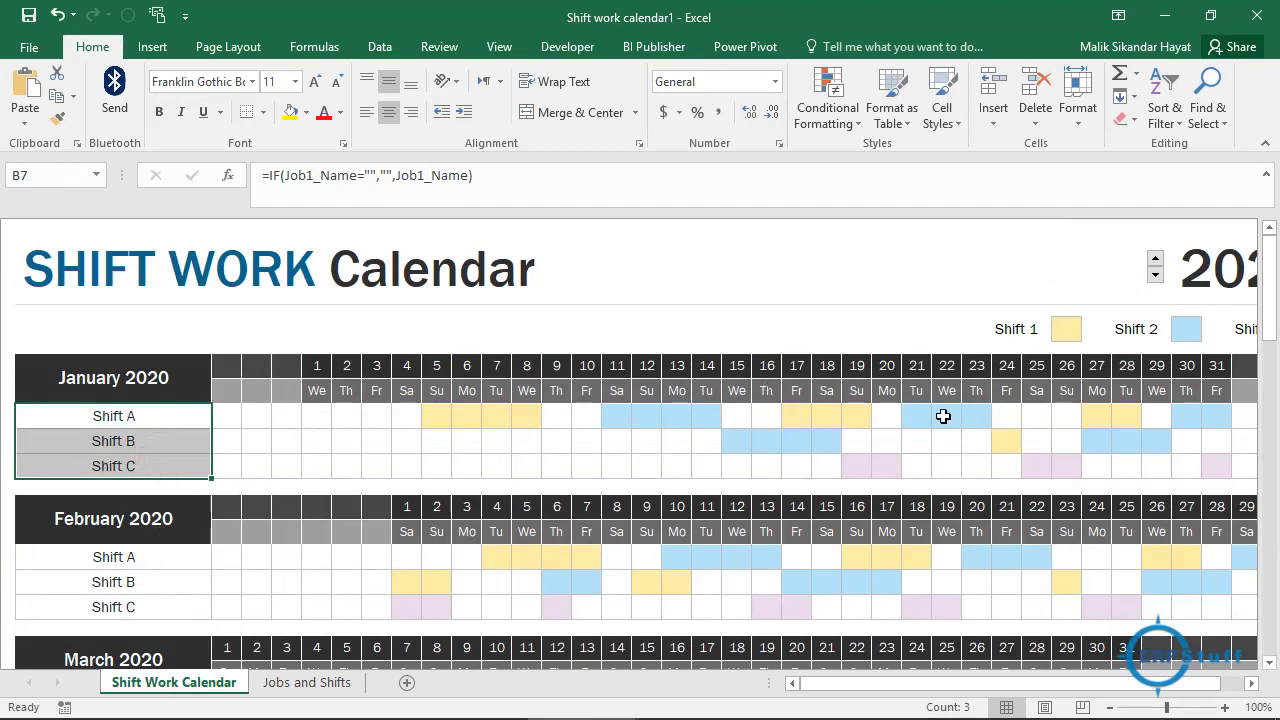
Try the calendar's year control by switching to 2021 and back to 2020.
{"action": "left_click_drag", "start_coordinate": [1145, 684], "coordinate": [1174, 686]}
{"action": "left_click", "coordinate": [943, 259]}
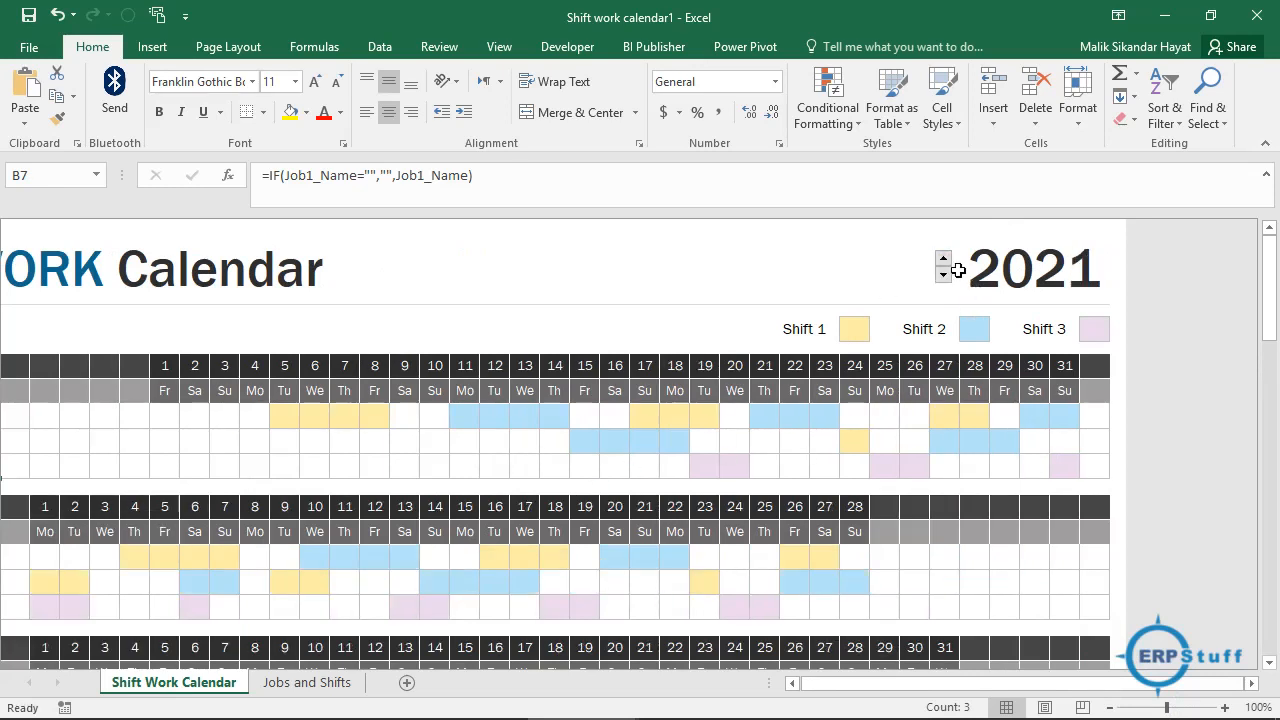
{"action": "left_click", "coordinate": [943, 274]}
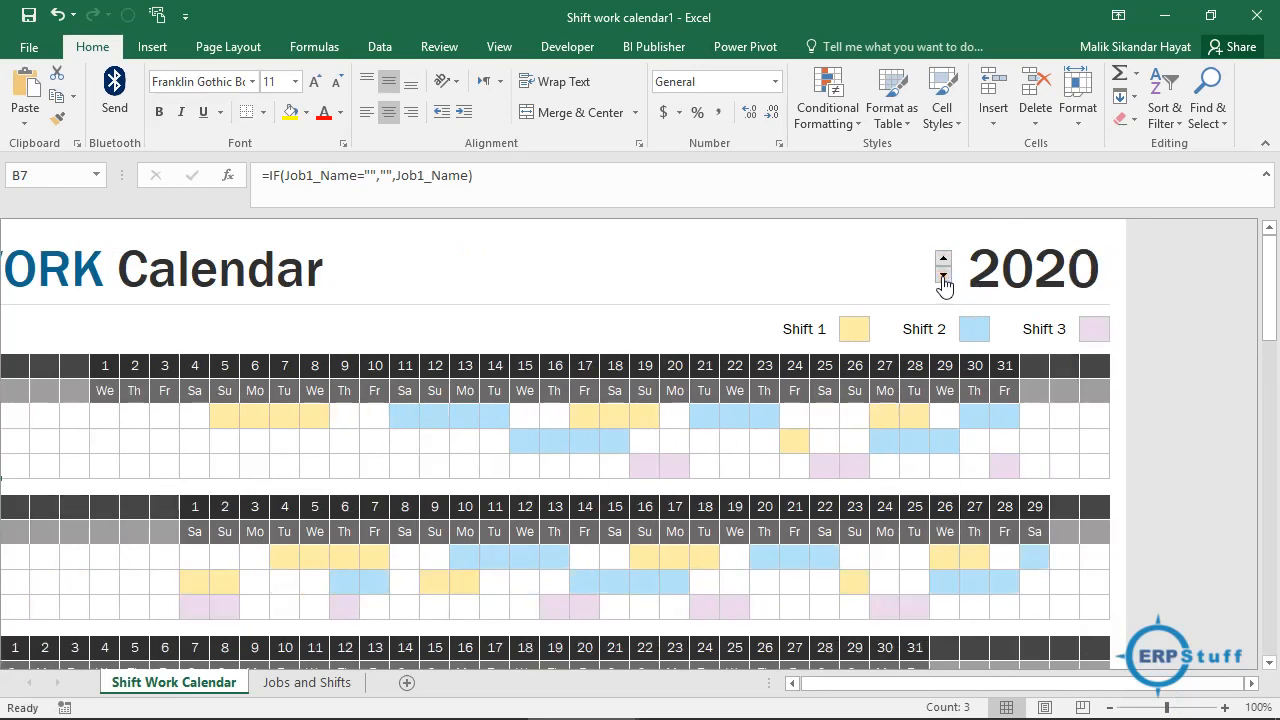
{"action": "left_click_drag", "start_coordinate": [1018, 685], "coordinate": [861, 685]}
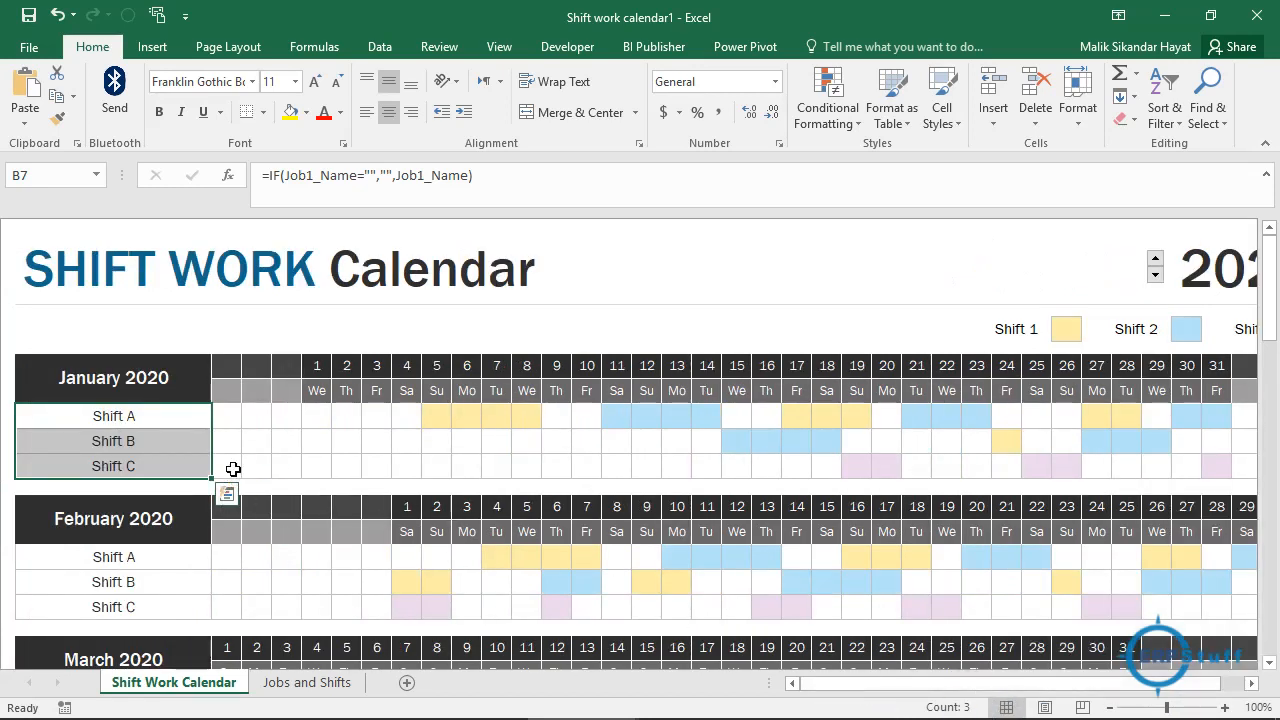
Inspect the formula in the first day cell of January's Shift C row and show the sheet's row and column headings.
{"action": "left_click", "coordinate": [231, 466]}
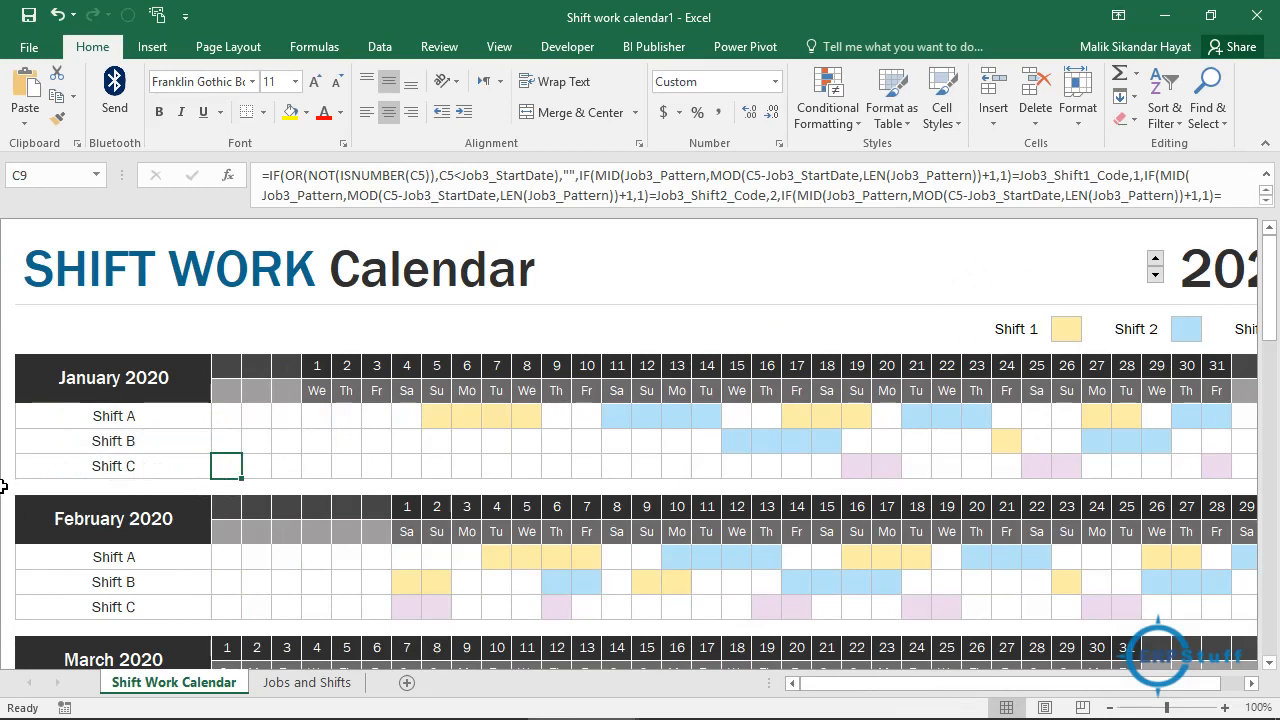
{"action": "left_click", "coordinate": [499, 50]}
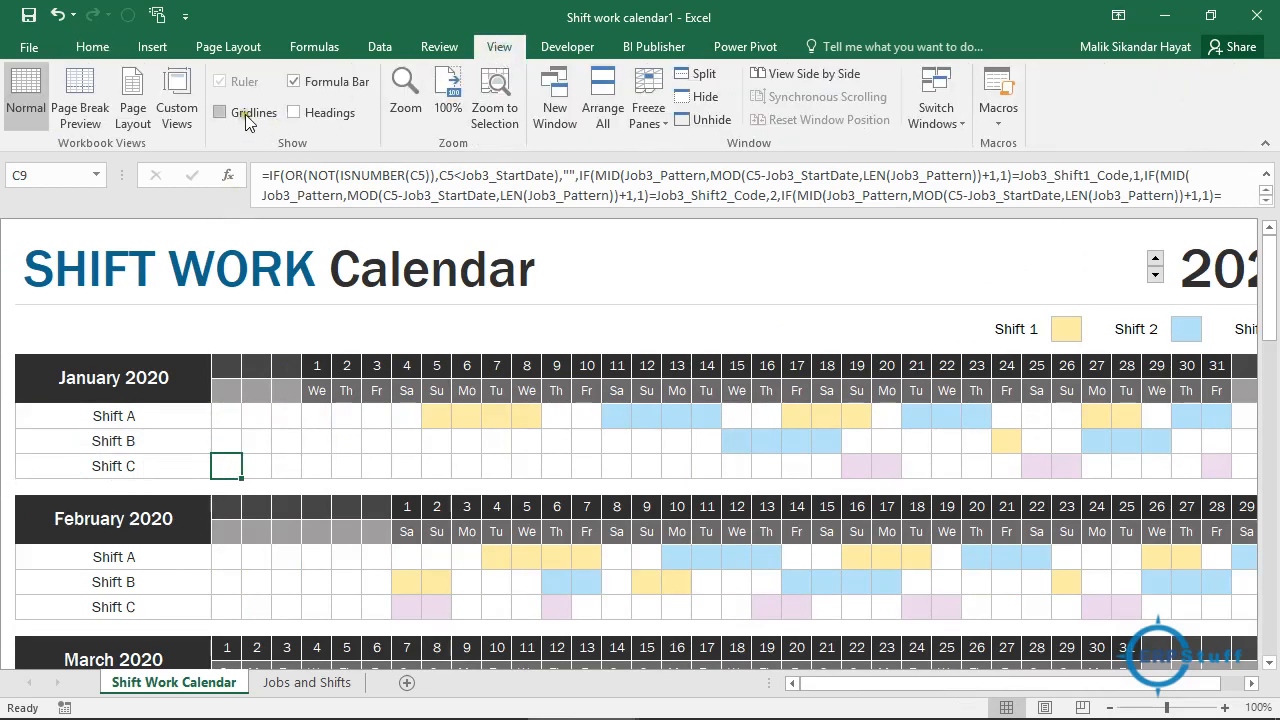
{"action": "left_click", "coordinate": [326, 114]}
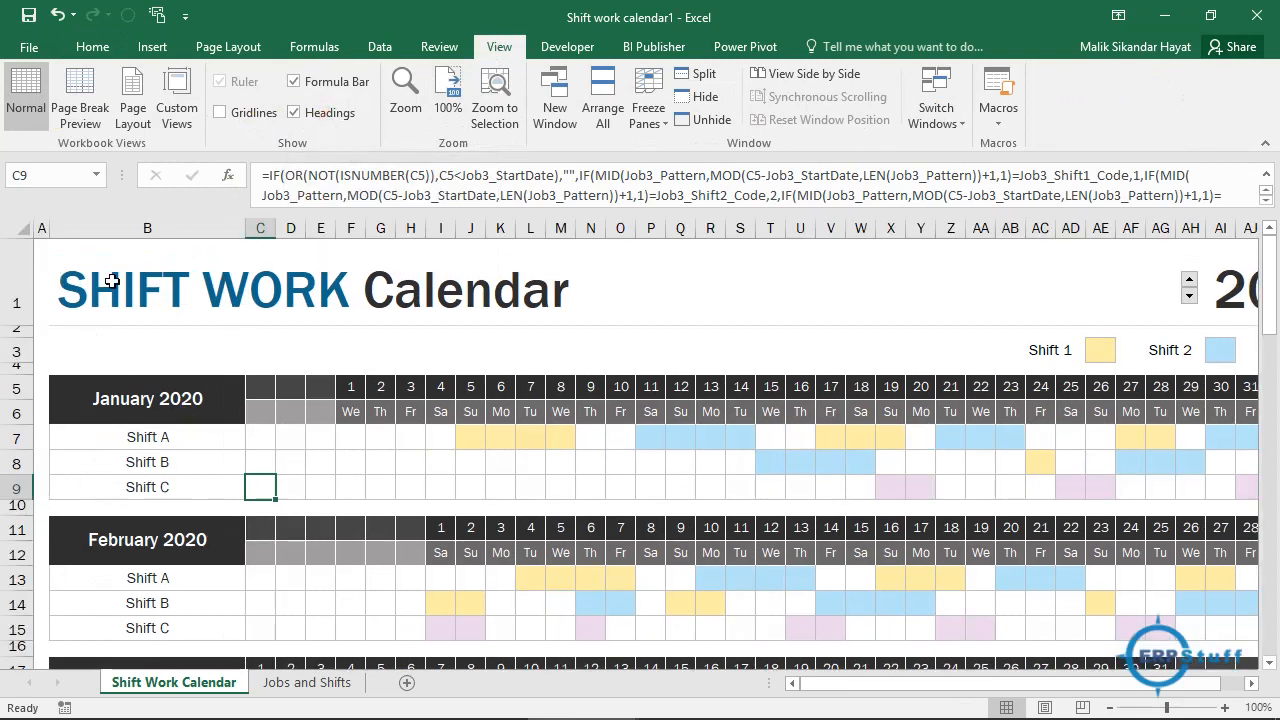
Insert a blank row 10 directly below January's Shift C row on the calendar sheet.
{"action": "left_click", "coordinate": [20, 507]}
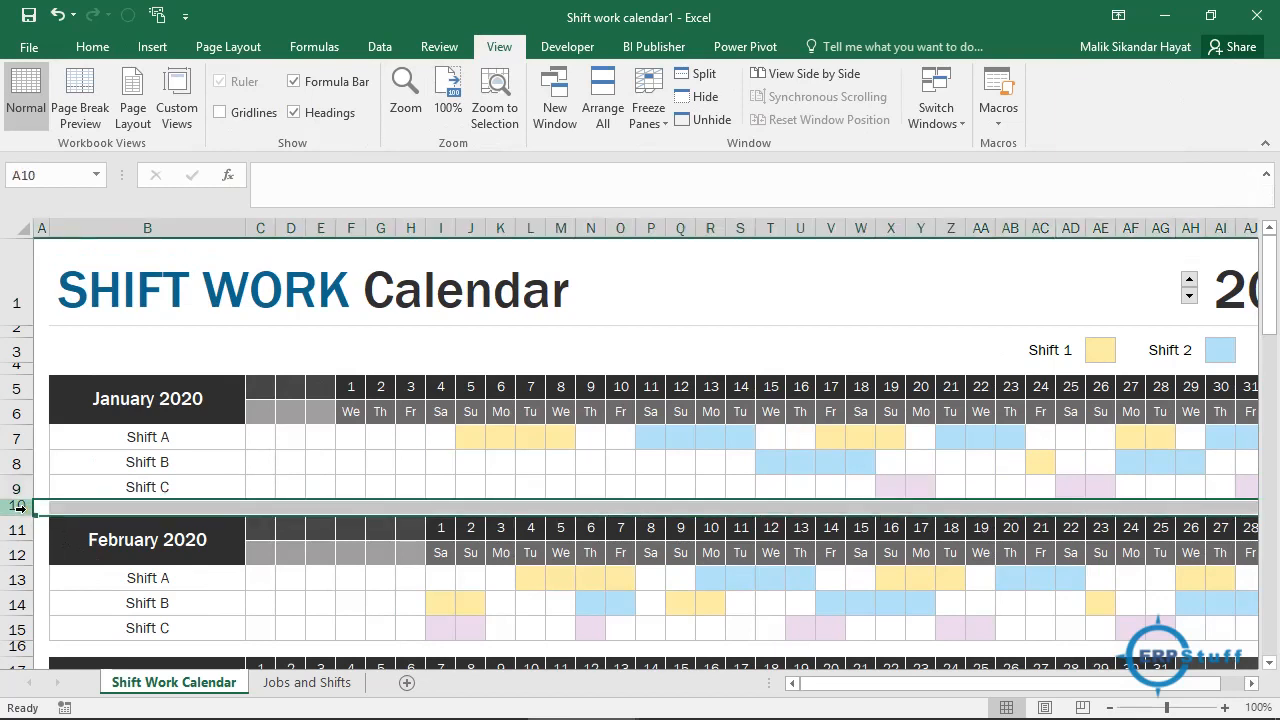
{"action": "right_click", "coordinate": [20, 508]}
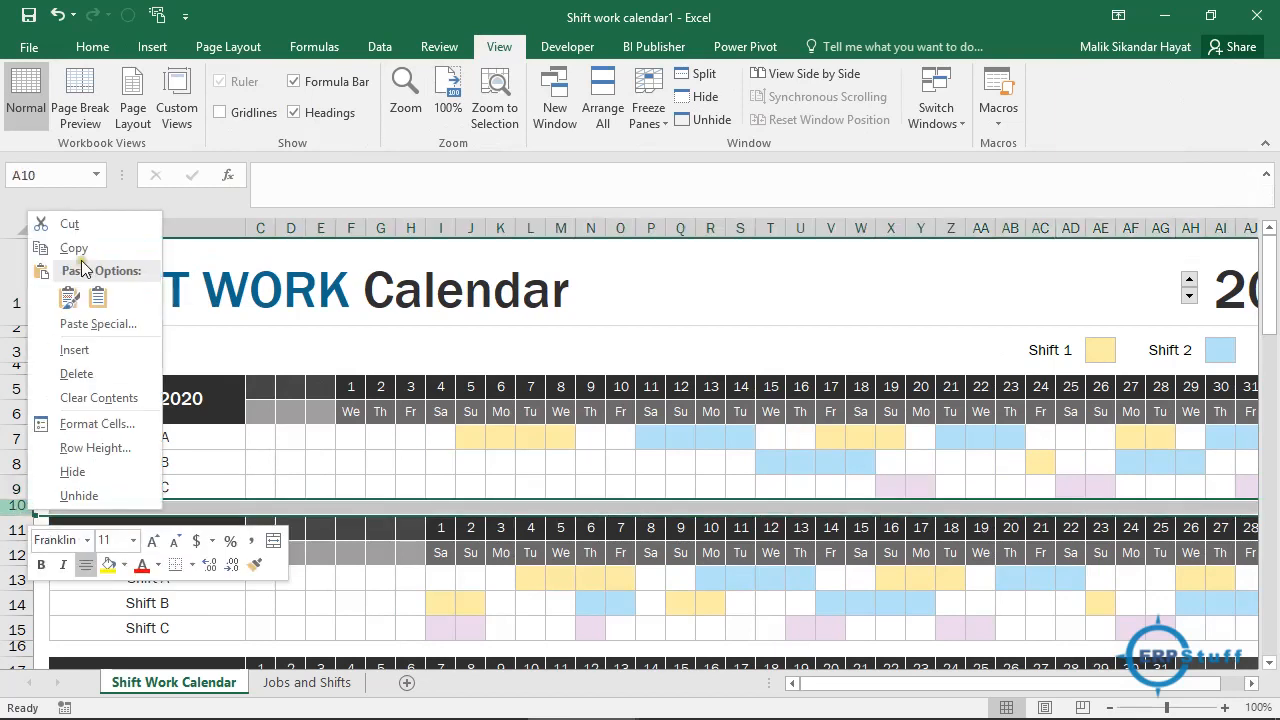
{"action": "left_click", "coordinate": [80, 350]}
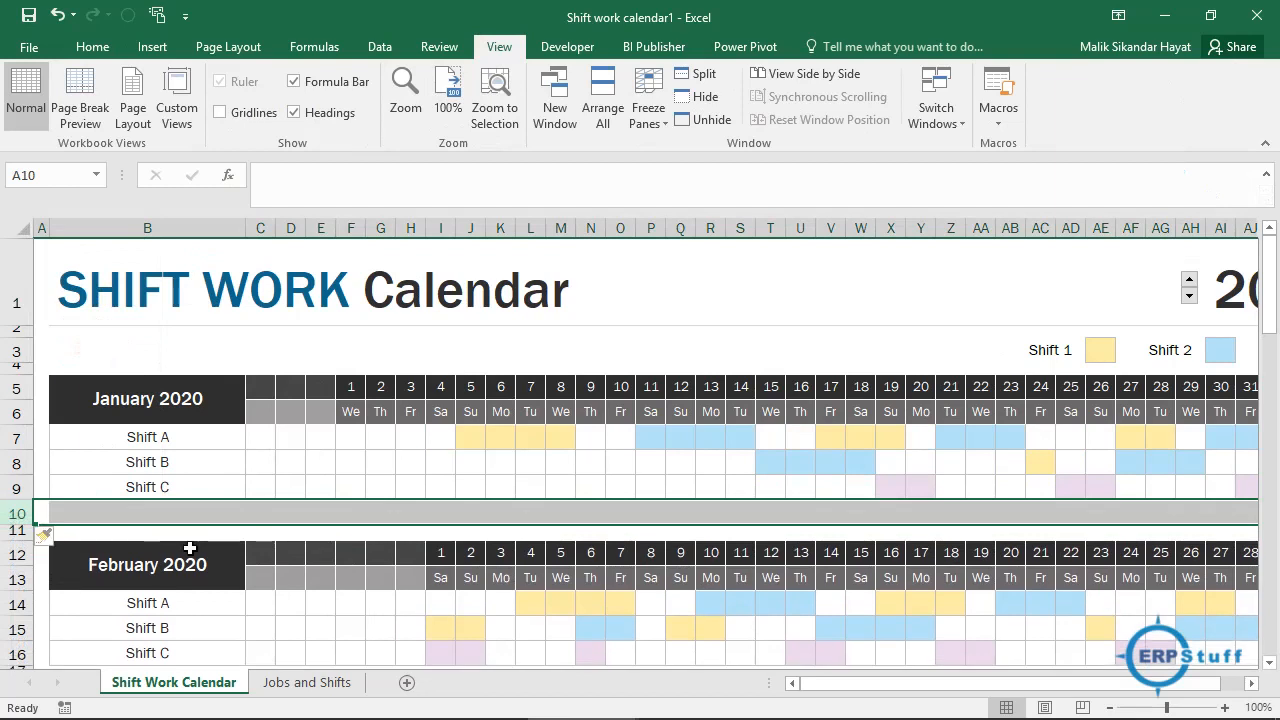
{"action": "left_click", "coordinate": [262, 511]}
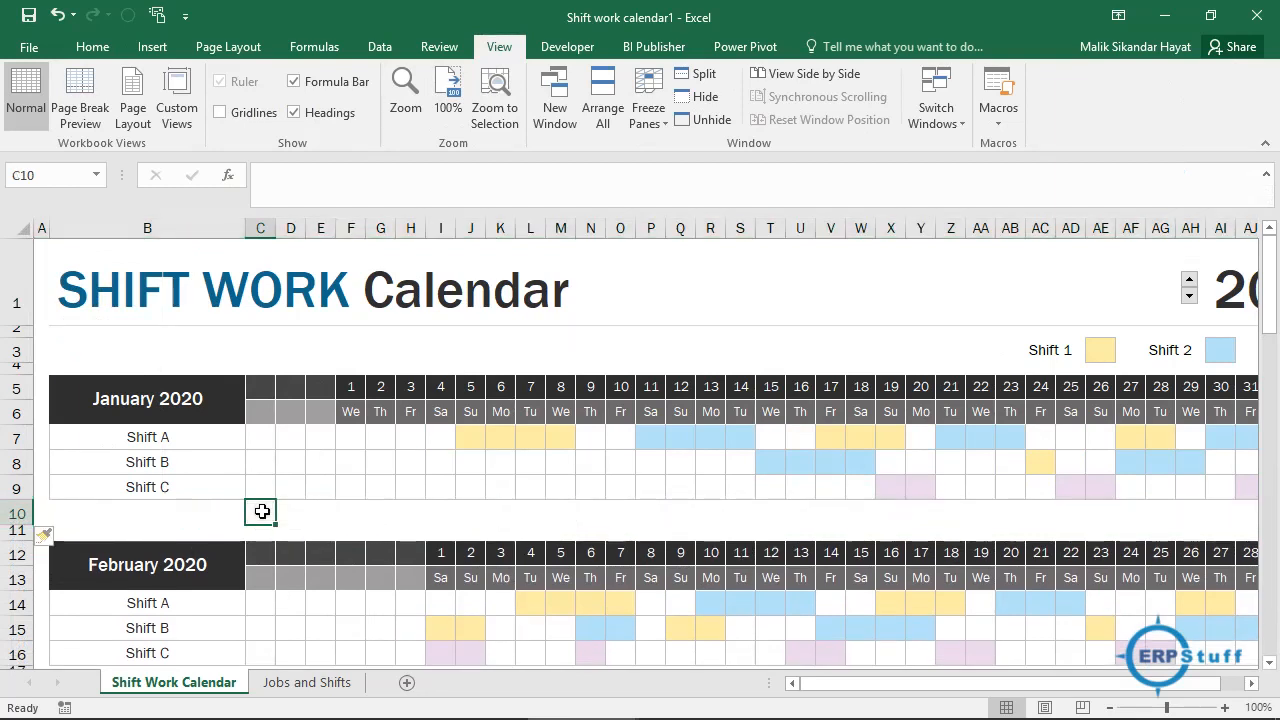
Copy January's entire Shift C row into the new row 10 and select its label cell.
{"action": "left_click", "coordinate": [16, 487]}
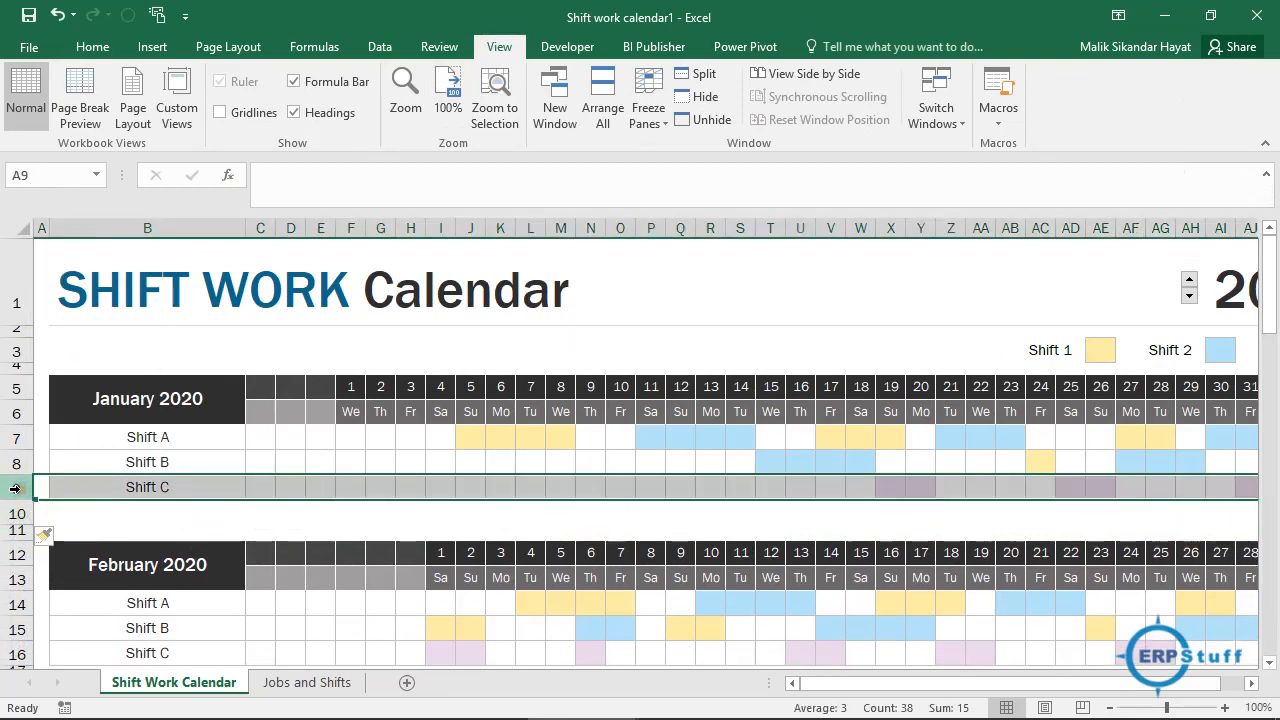
{"action": "key", "text": "ctrl+c"}
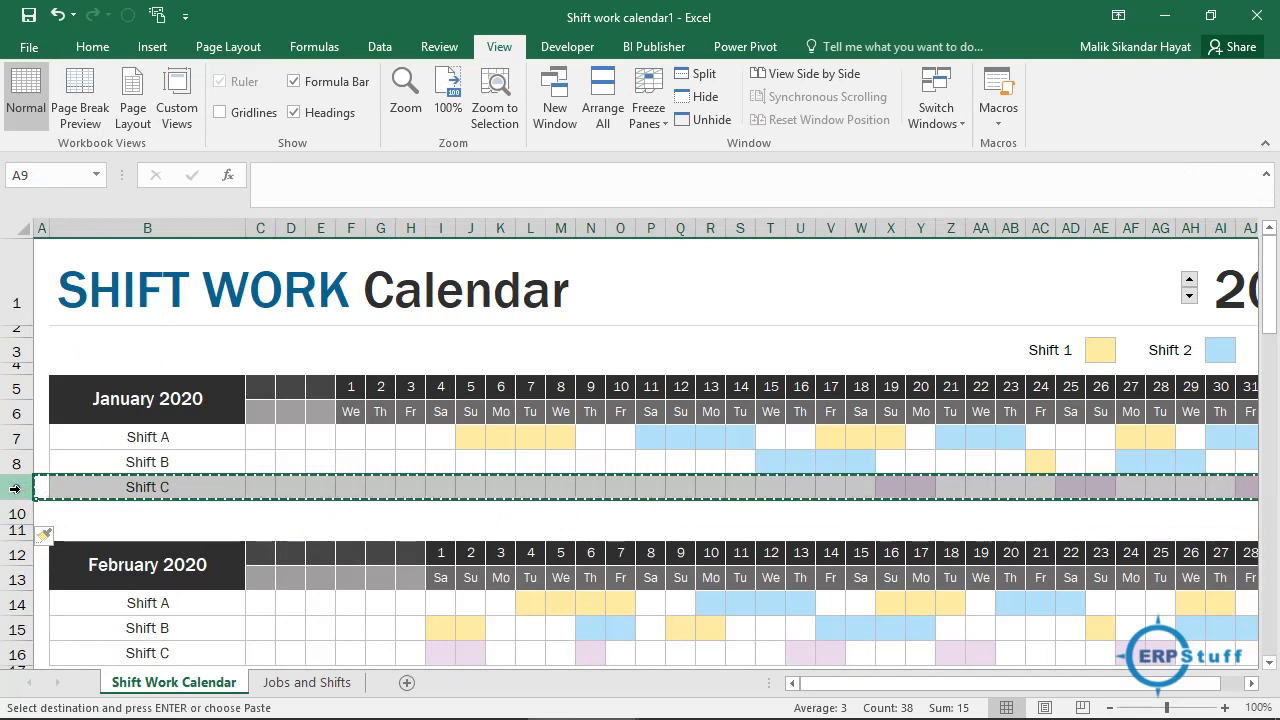
{"action": "left_click", "coordinate": [19, 512]}
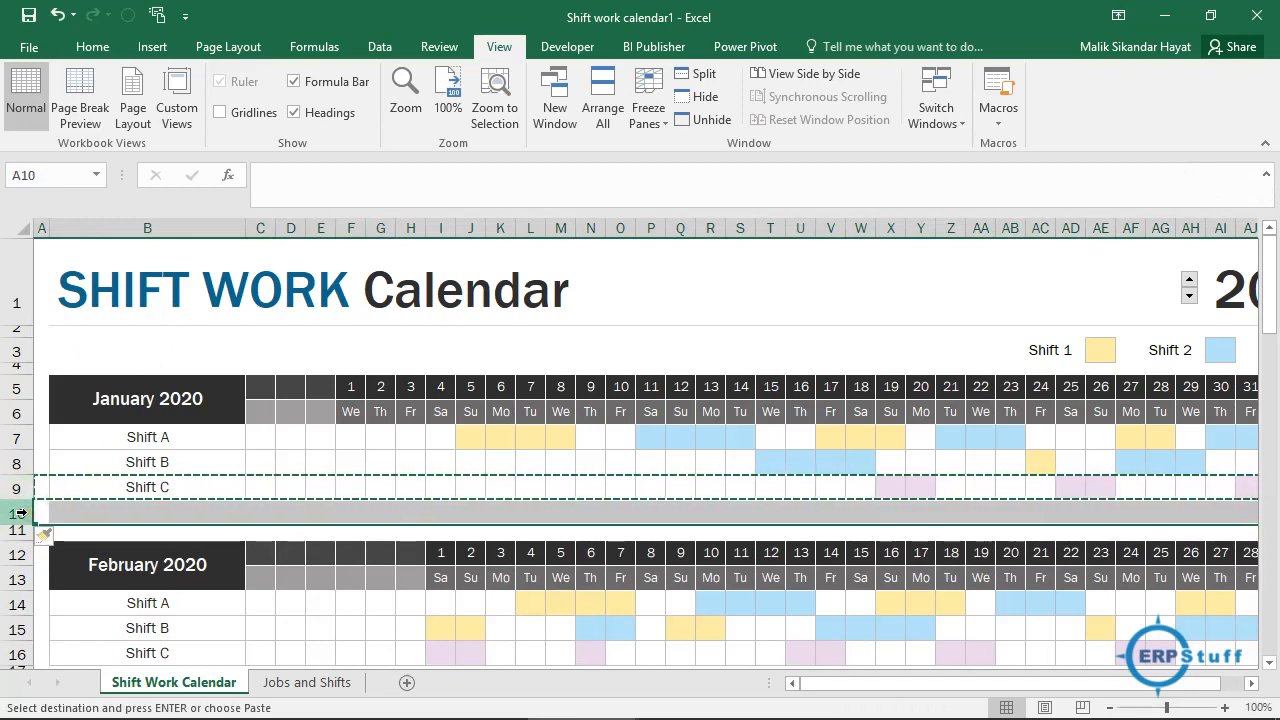
{"action": "key", "text": "ctrl+v"}
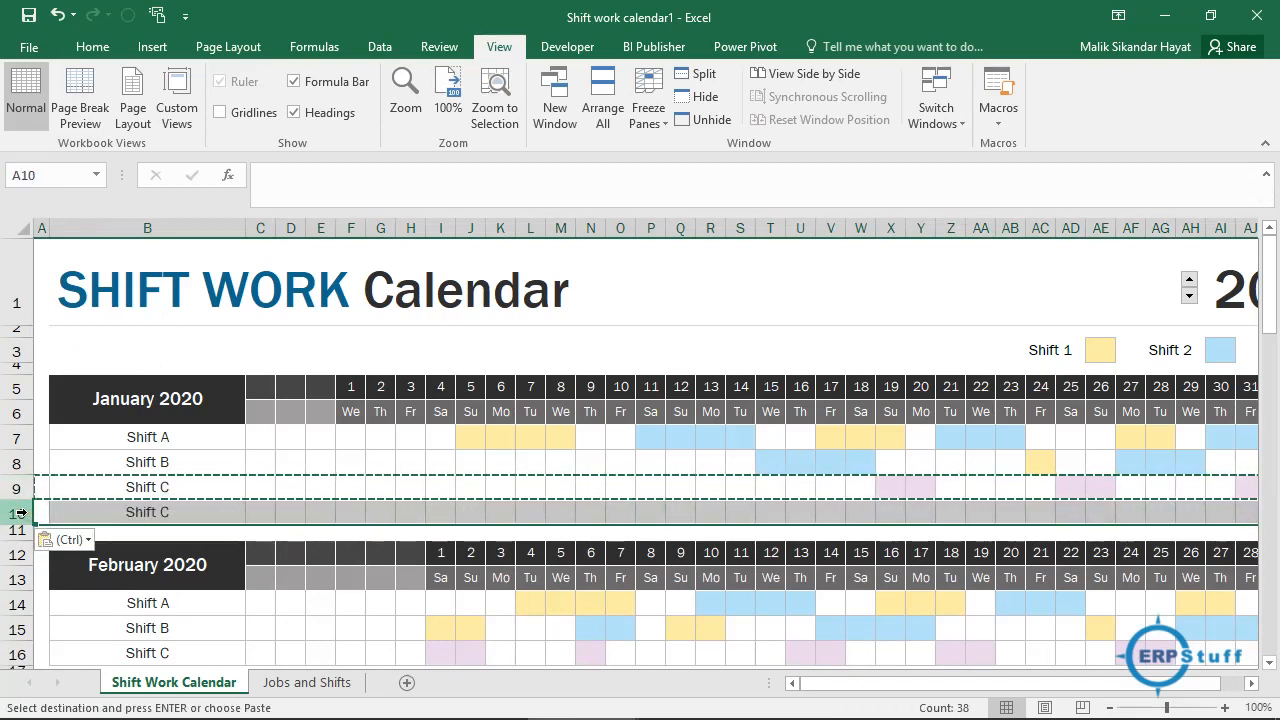
{"action": "key", "text": "Escape"}
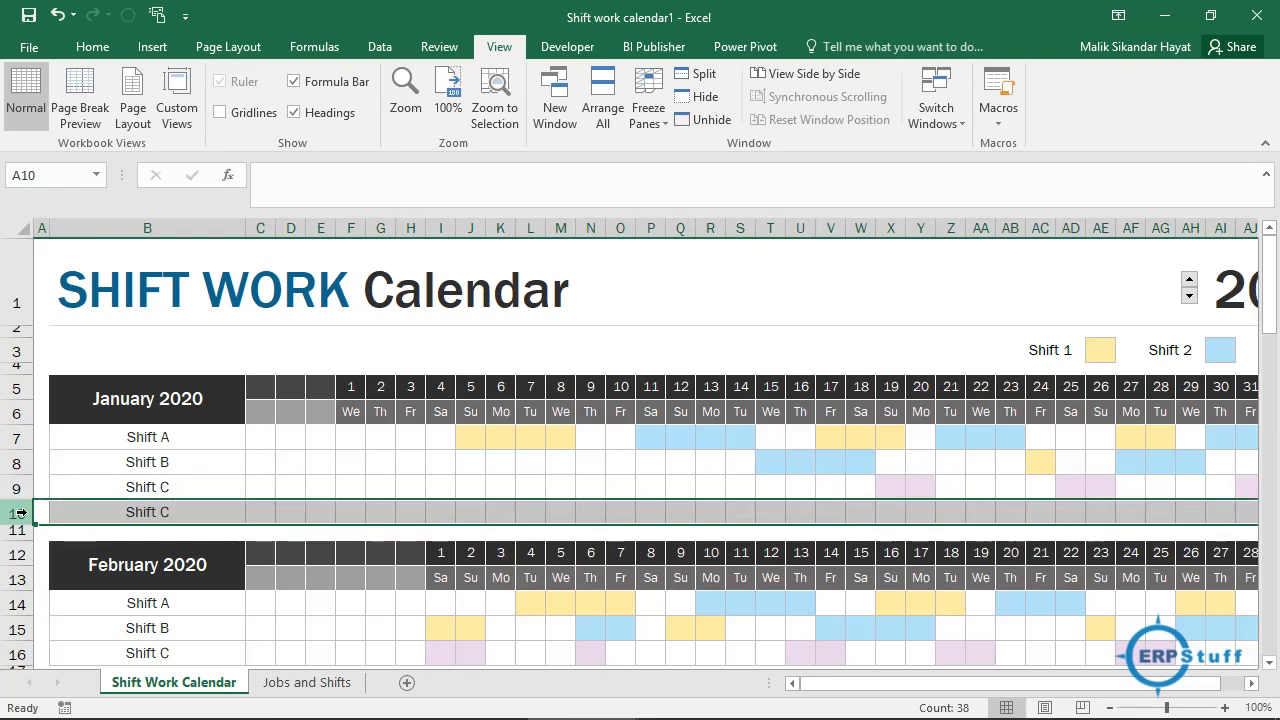
{"action": "left_click", "coordinate": [174, 512]}
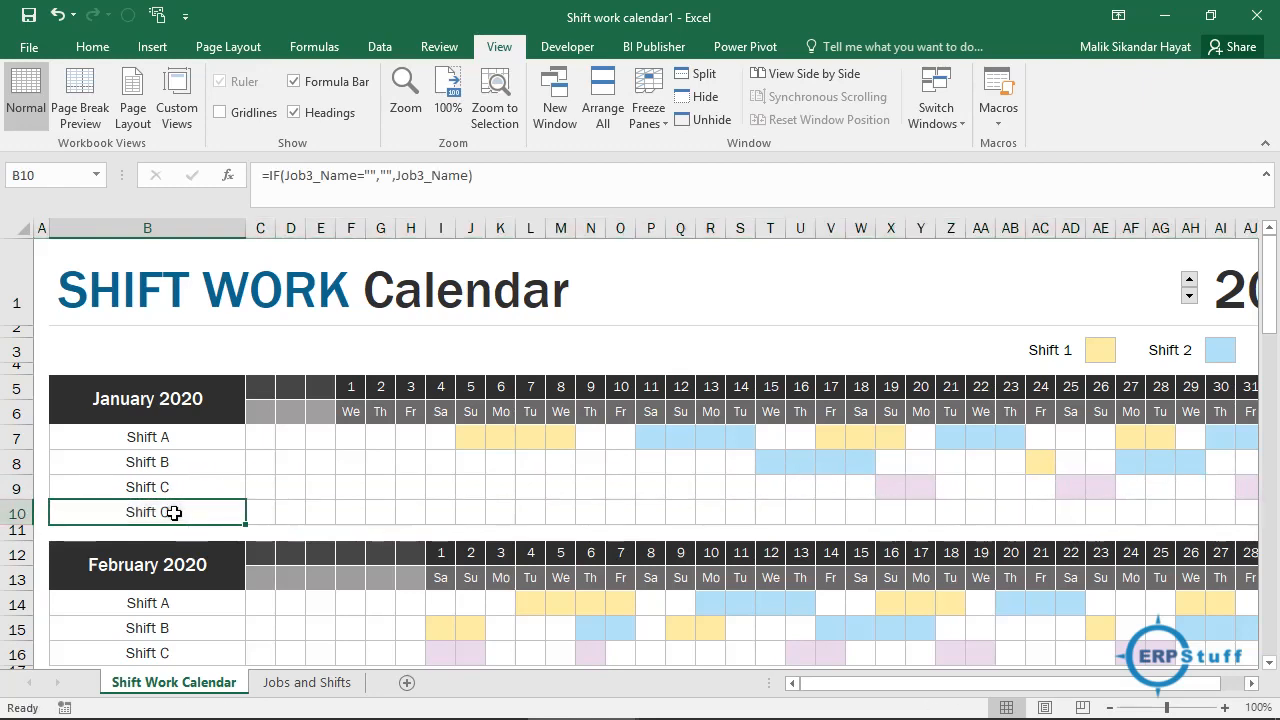
Show the row and column headings on the Jobs and Shifts sheet and copy the Job 3 column F into column G.
{"action": "left_click", "coordinate": [313, 688]}
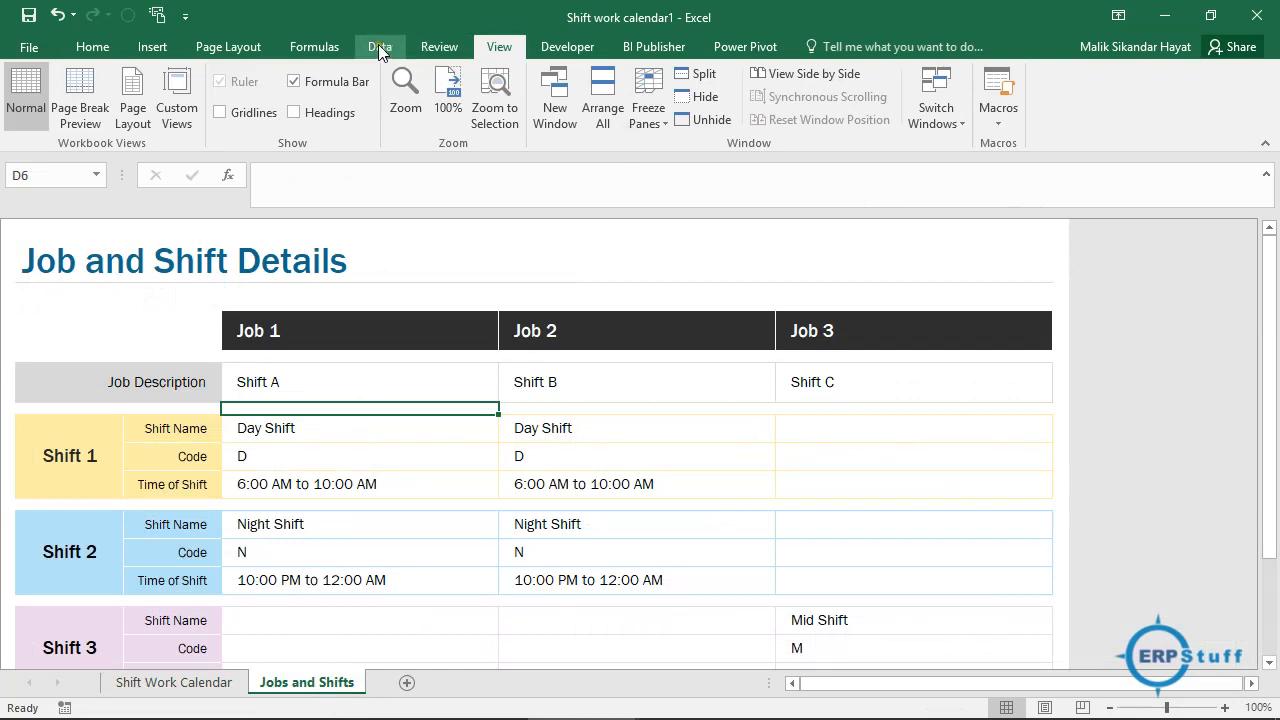
{"action": "left_click", "coordinate": [310, 111]}
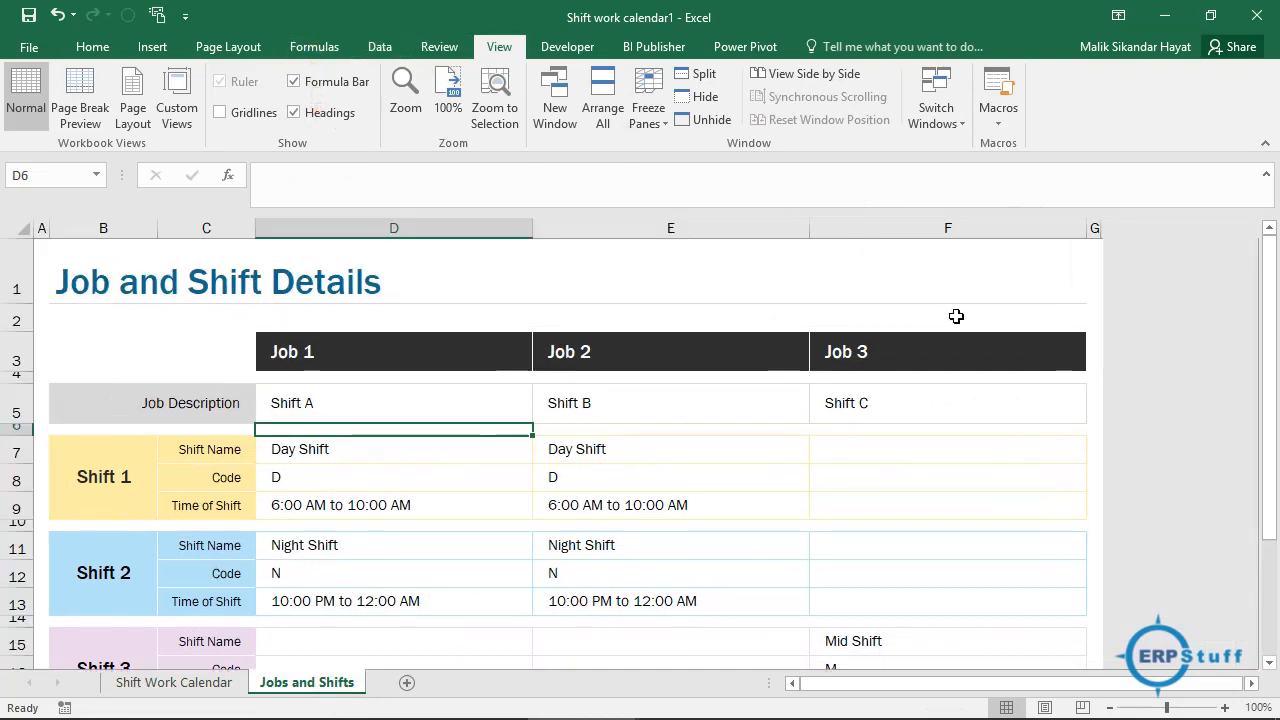
{"action": "left_click", "coordinate": [986, 228]}
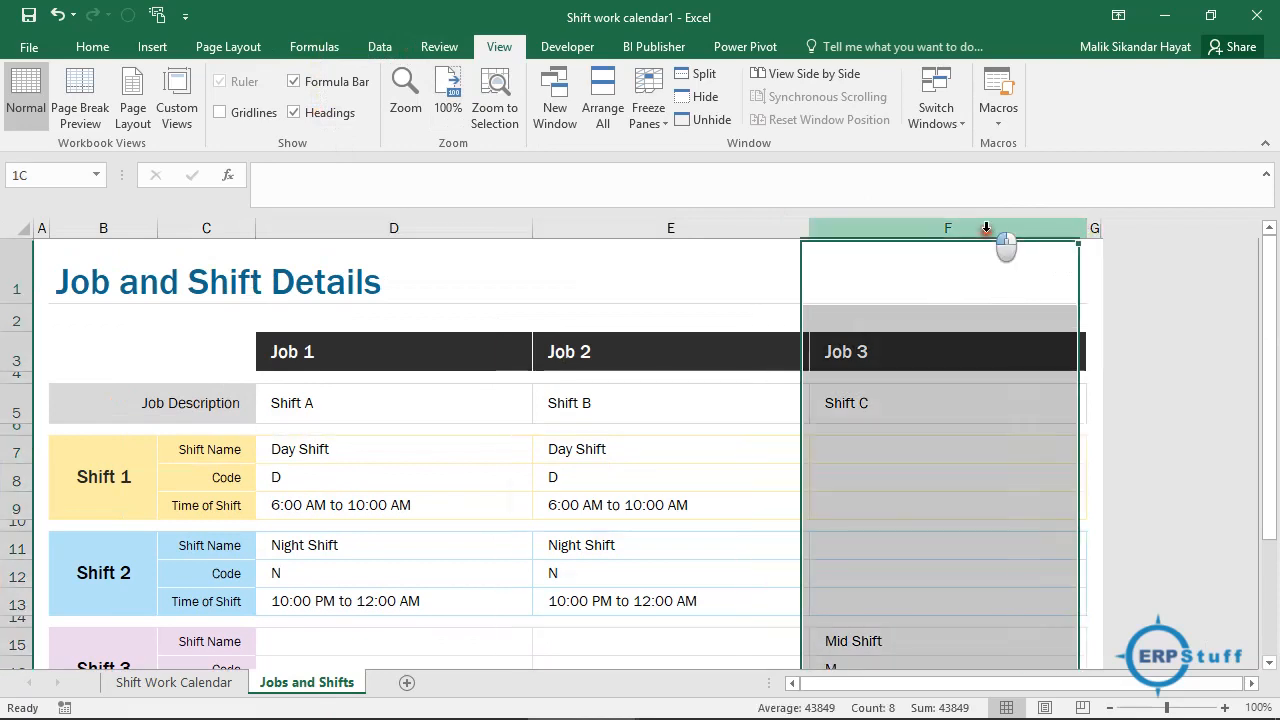
{"action": "key", "text": "ctrl+c"}
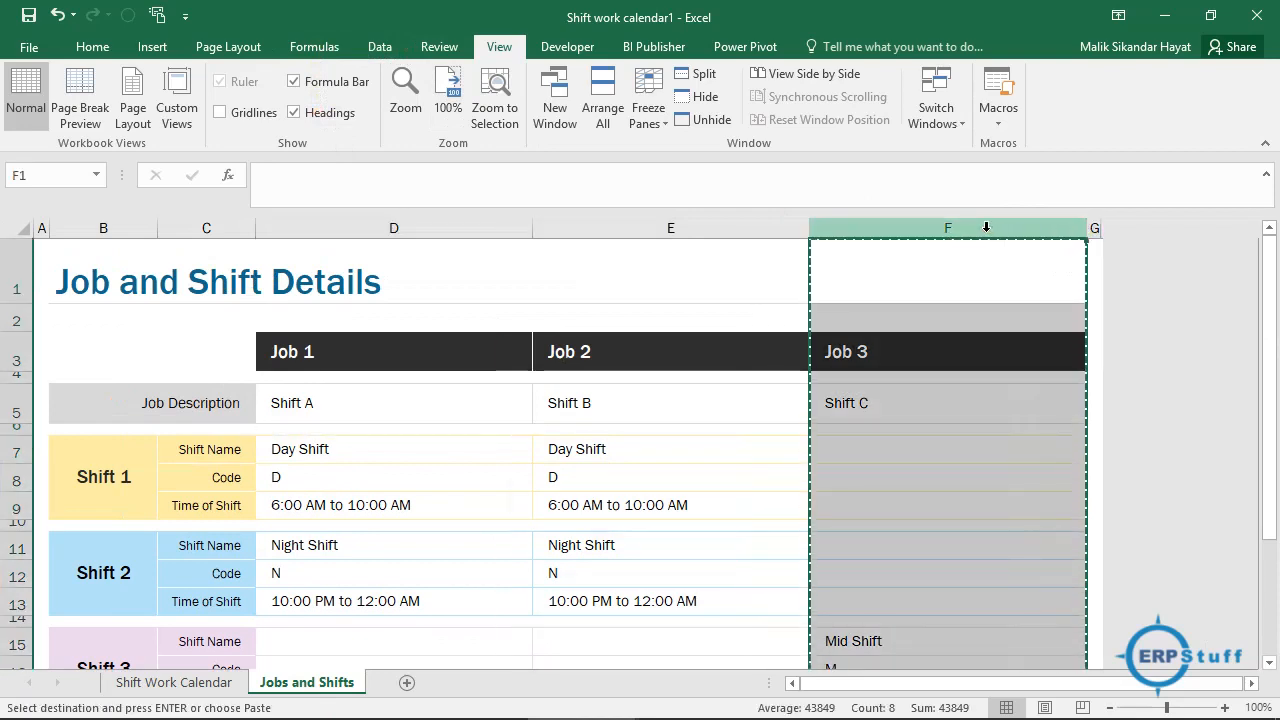
{"action": "left_click", "coordinate": [1095, 228]}
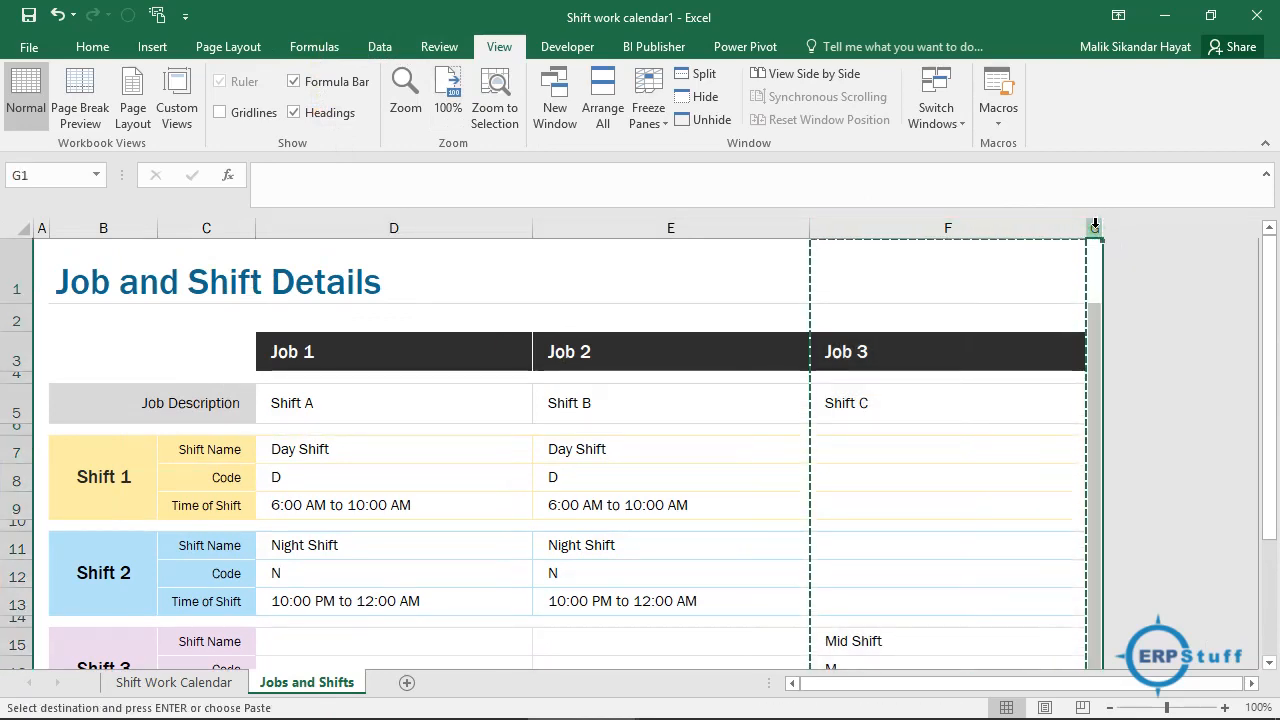
{"action": "key", "text": "ctrl+v"}
Rename the header of the copied job column G to Job 4.
{"action": "left_click", "coordinate": [1165, 377]}
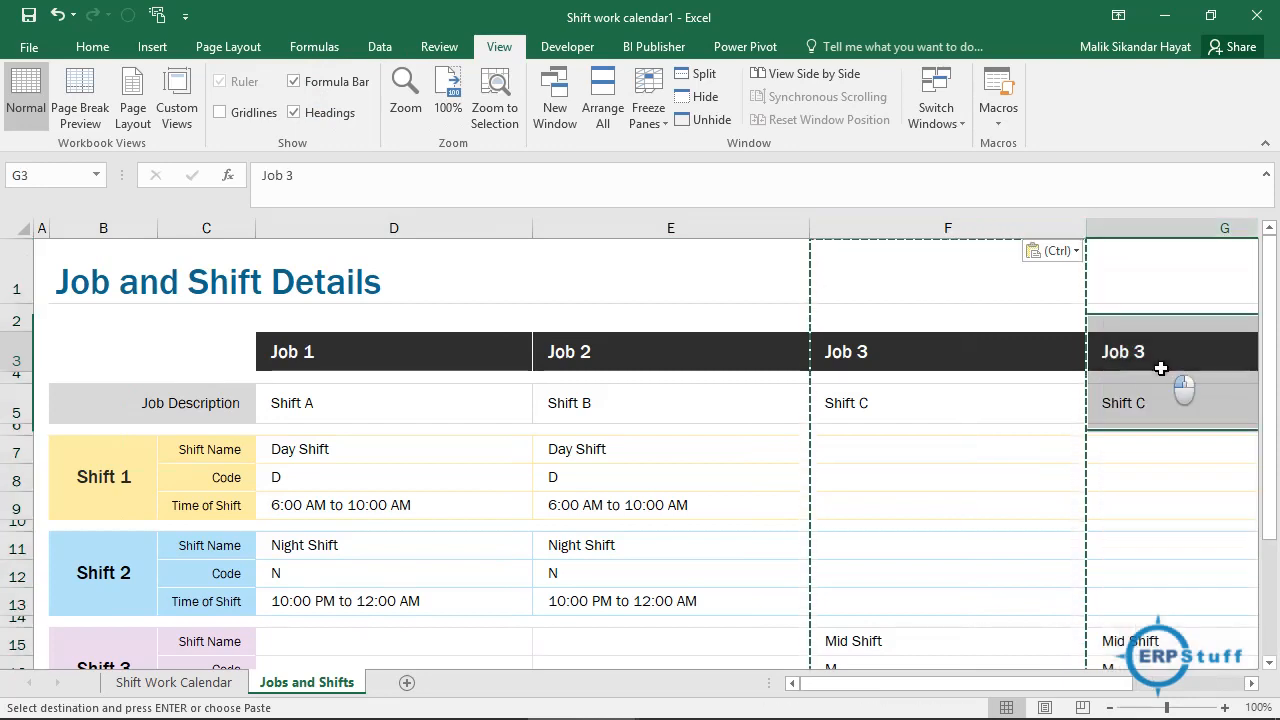
{"action": "scroll", "coordinate": [1163, 370], "scroll_direction": "right", "scroll_amount": 3}
{"action": "left_click", "coordinate": [726, 346]}
{"action": "double_click", "coordinate": [726, 346]}
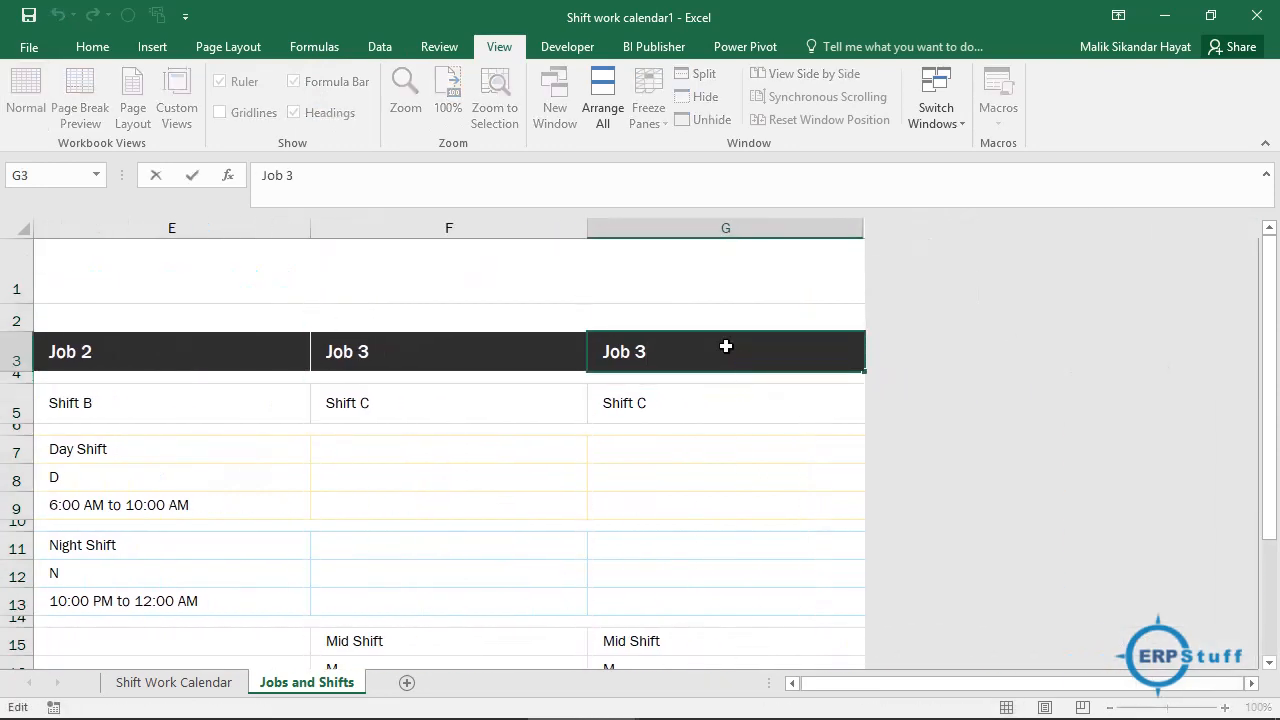
{"action": "key", "text": "BackSpace"}
{"action": "type", "text": "4"}
{"action": "key", "text": "Return"}
{"action": "key", "text": "Down"}
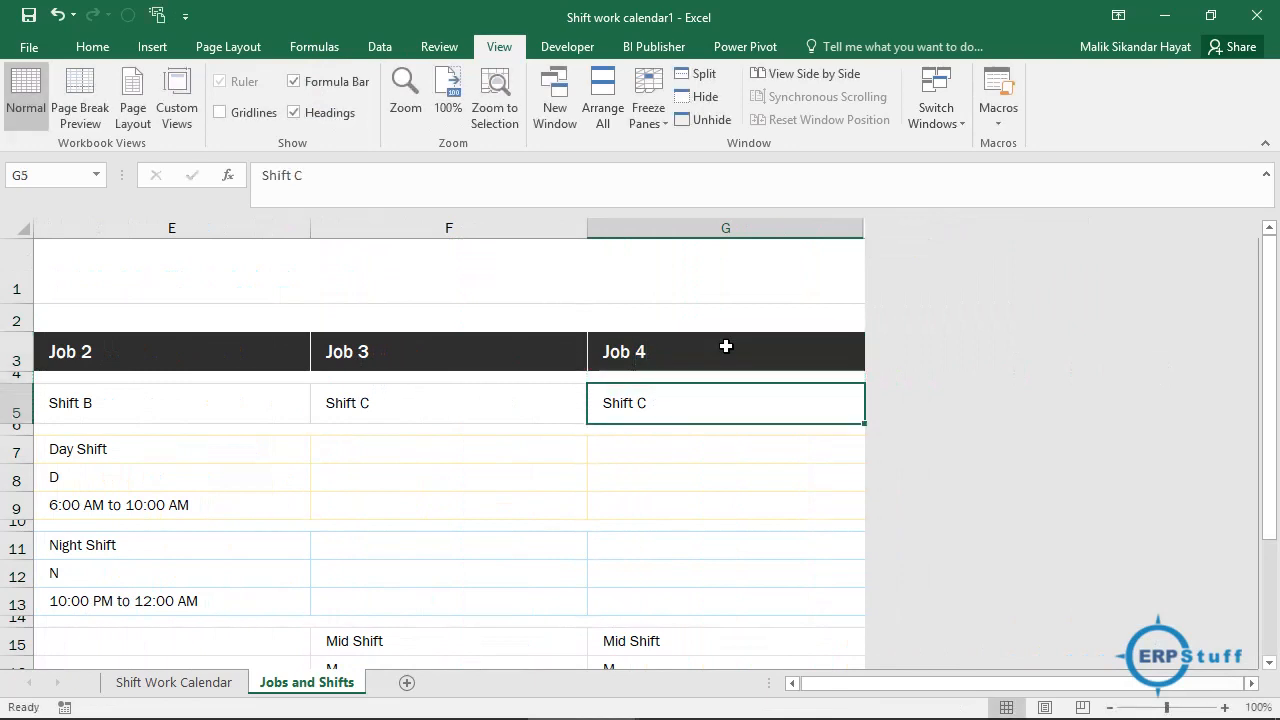
{"action": "key", "text": "F2"}
{"action": "key", "text": "BackSpace"}
{"action": "scroll", "coordinate": [726, 346], "scroll_direction": "down", "scroll_amount": 5}
{"action": "left_click", "coordinate": [726, 346]}
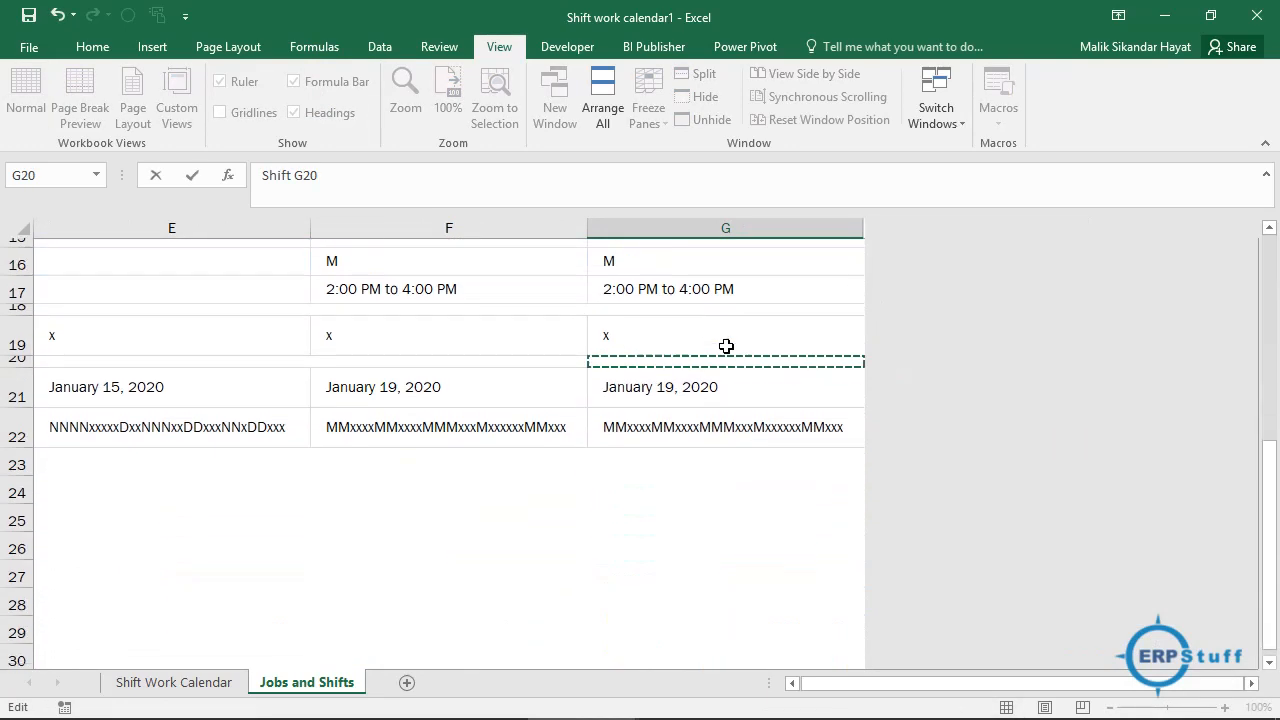
{"action": "key", "text": "Page_Up"}
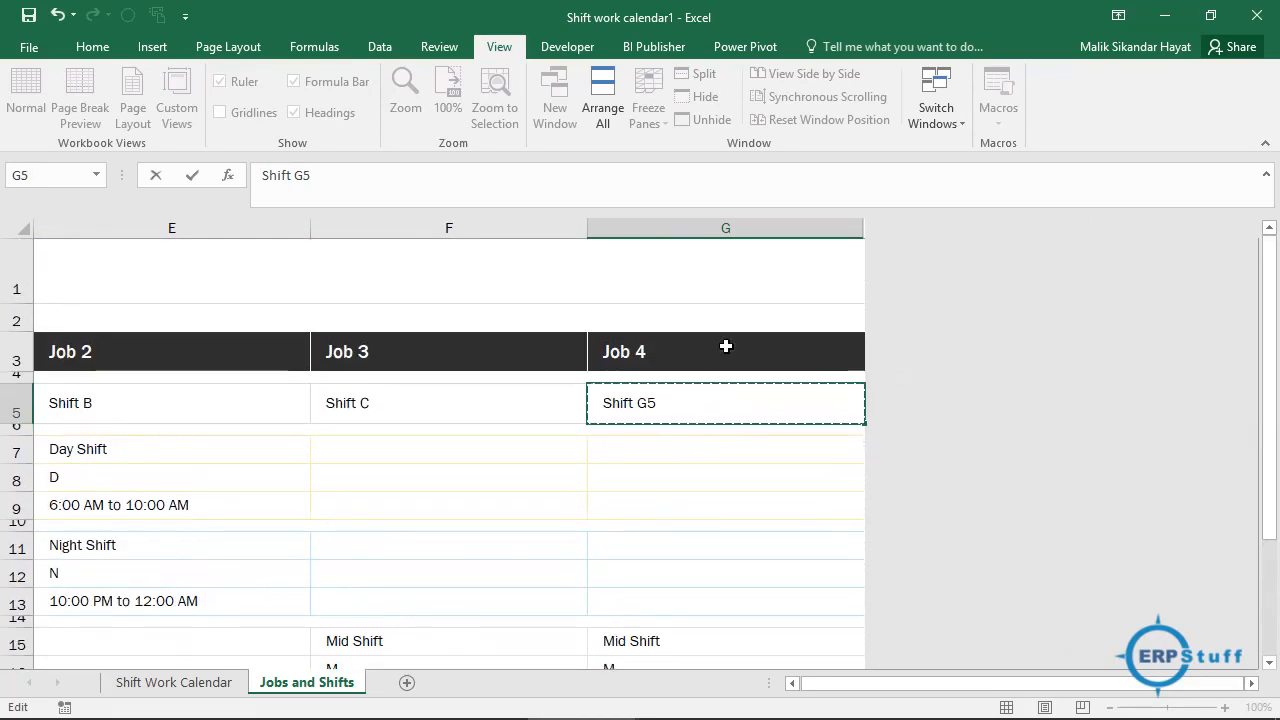
{"action": "key", "text": "BackSpace"}
{"action": "key", "text": "Escape"}
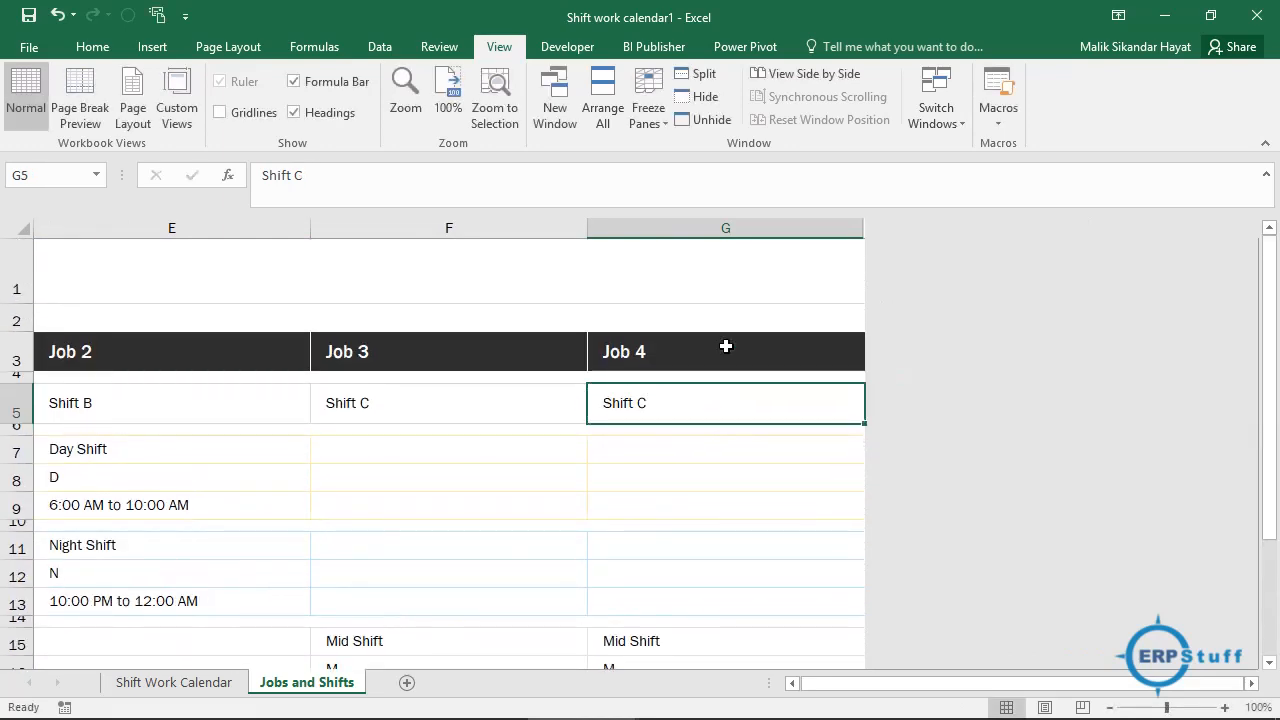
Set the job description of Job 4 to Shift D.
{"action": "key", "text": "F2"}
{"action": "key", "text": "BackSpace"}
{"action": "type", "text": "D"}
{"action": "key", "text": "Return"}
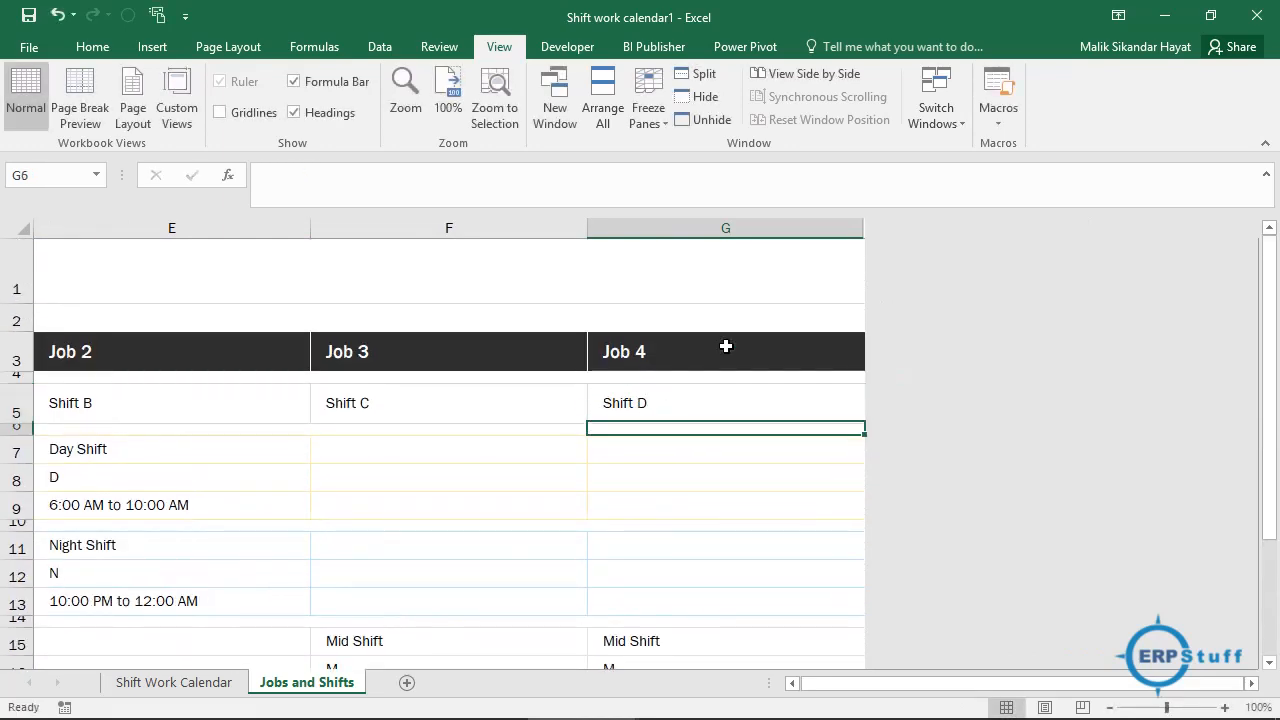
Compare the label formulas of January's two Shift C rows on the Shift Work Calendar sheet.
{"action": "left_click", "coordinate": [180, 682]}
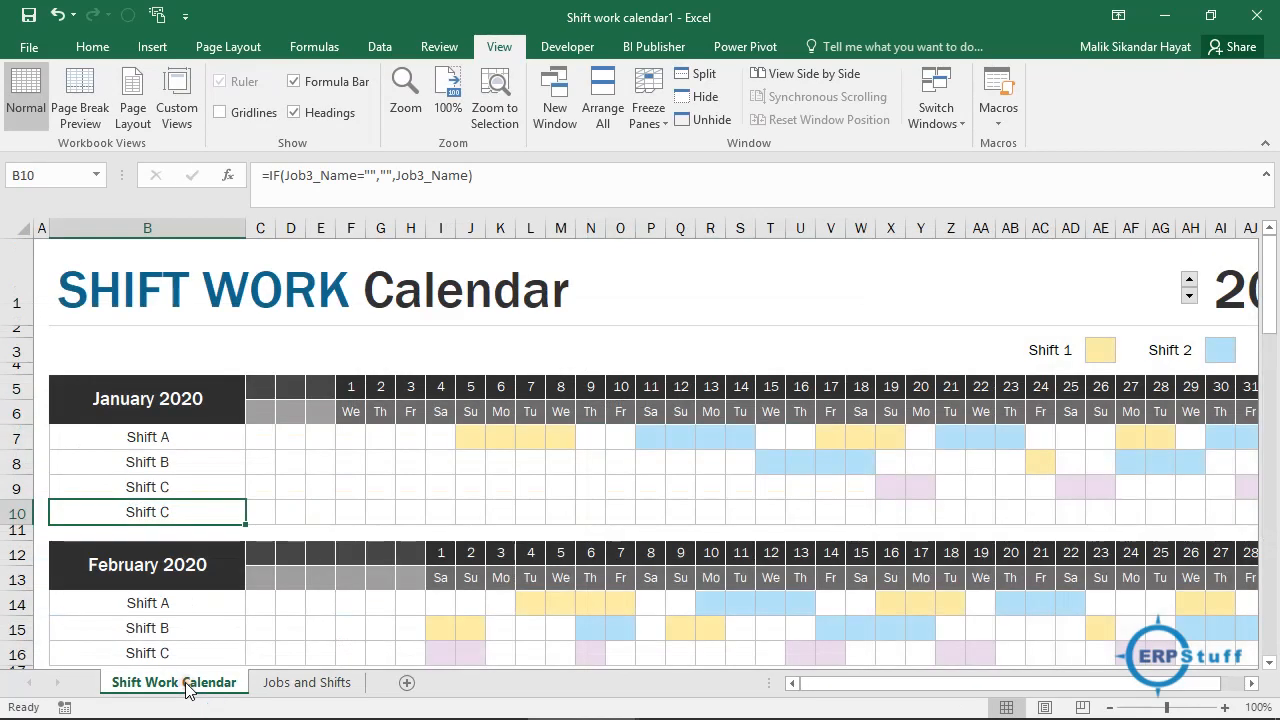
{"action": "left_click", "coordinate": [180, 487]}
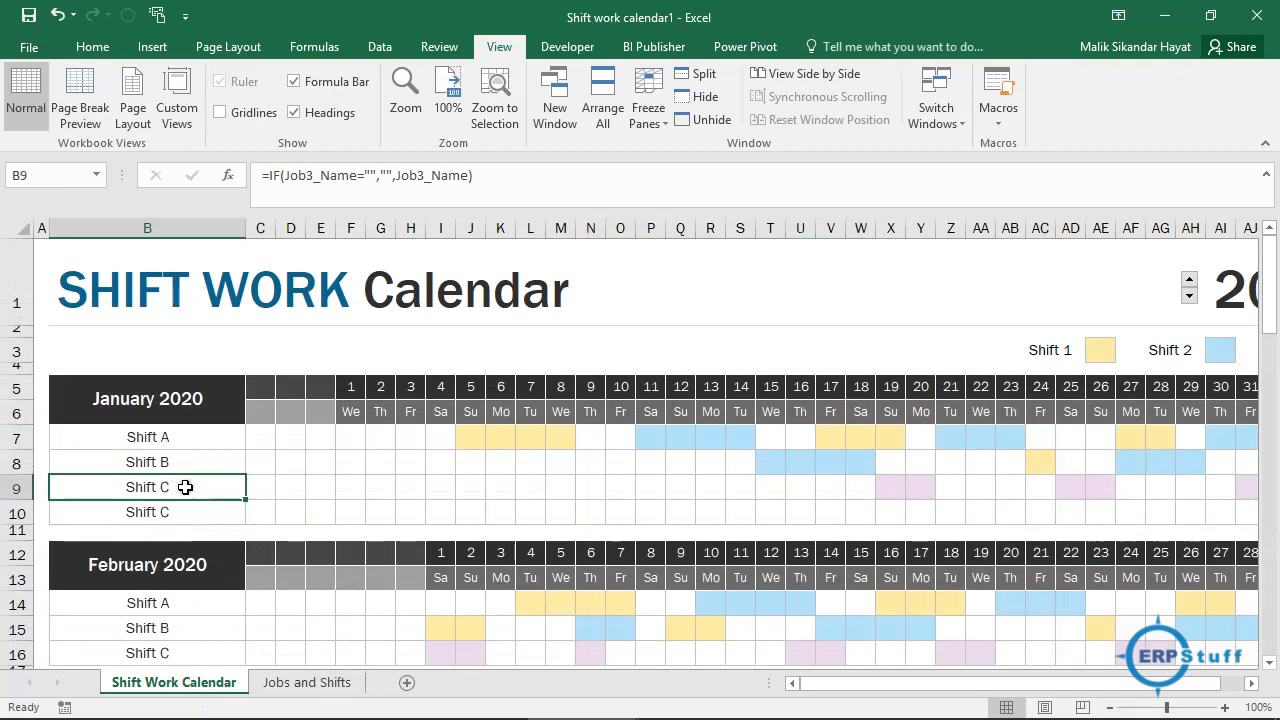
{"action": "left_click", "coordinate": [179, 515]}
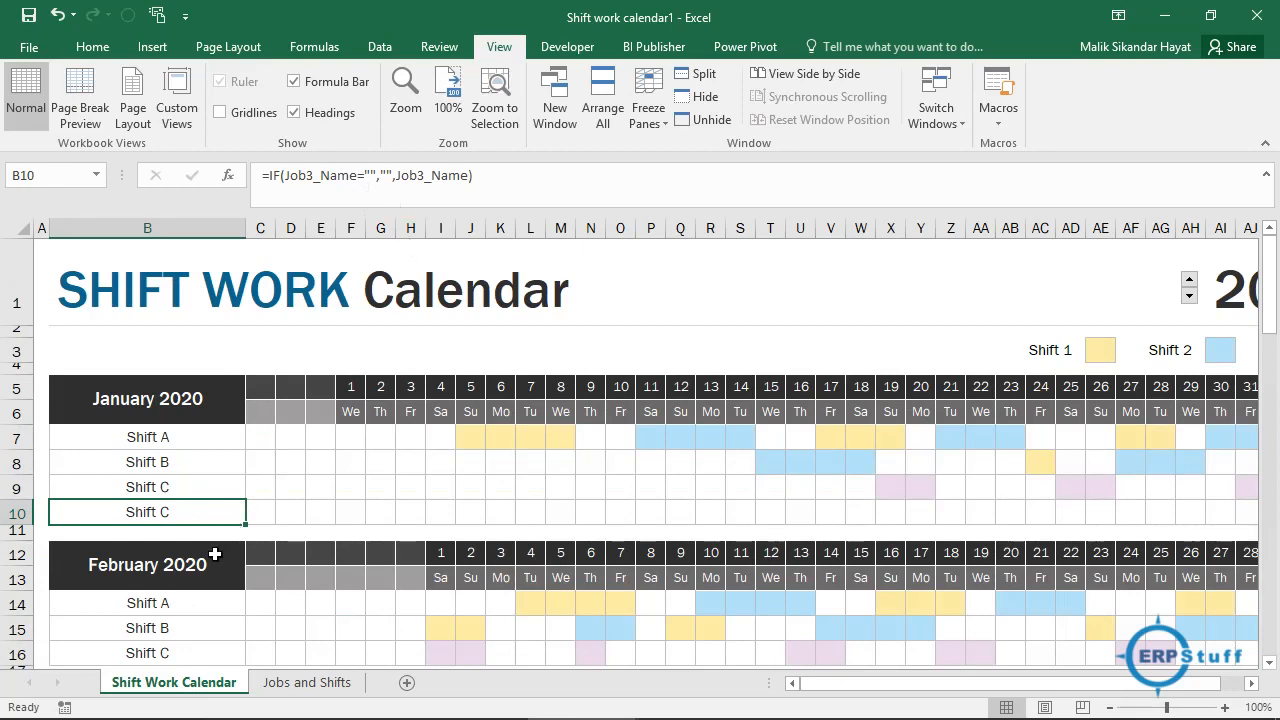
Check the defined cell names of the Job 1 to Job 4 descriptions on the Jobs and Shifts sheet.
{"action": "left_click", "coordinate": [305, 683]}
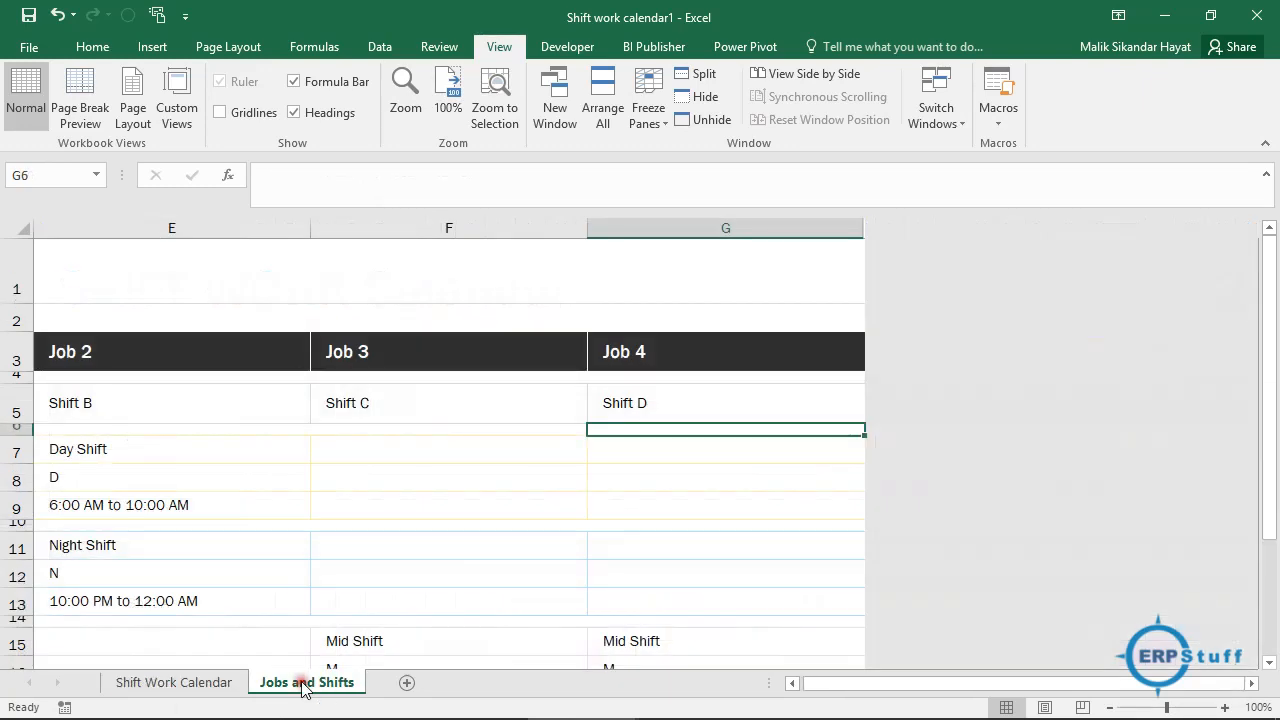
{"action": "left_click", "coordinate": [420, 404]}
{"action": "key", "text": "Home"}
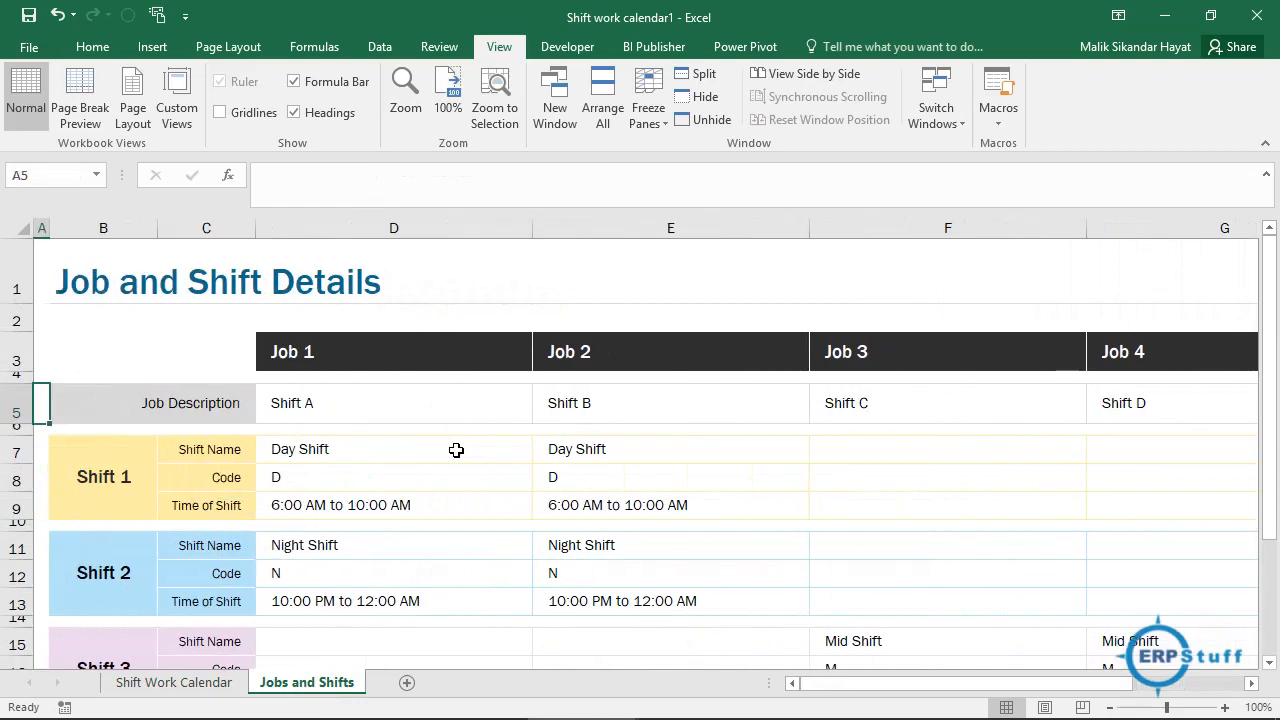
{"action": "key", "text": "Right"}
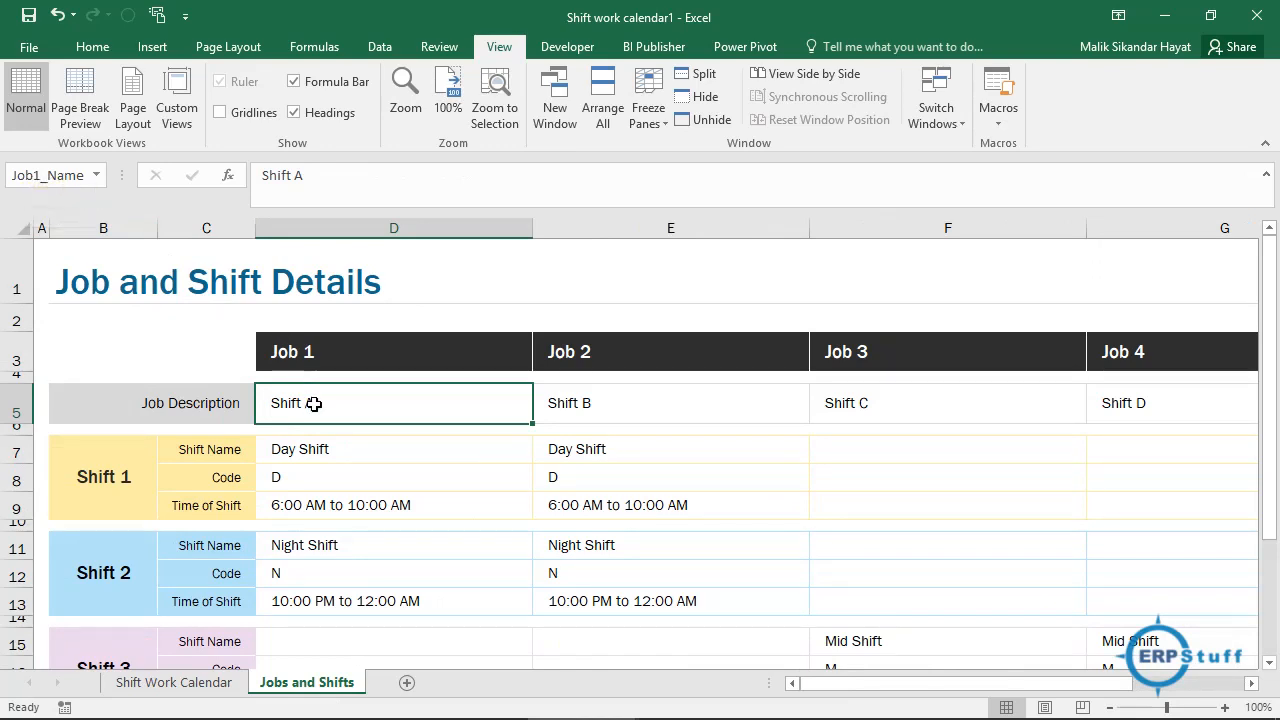
{"action": "left_click", "coordinate": [654, 401]}
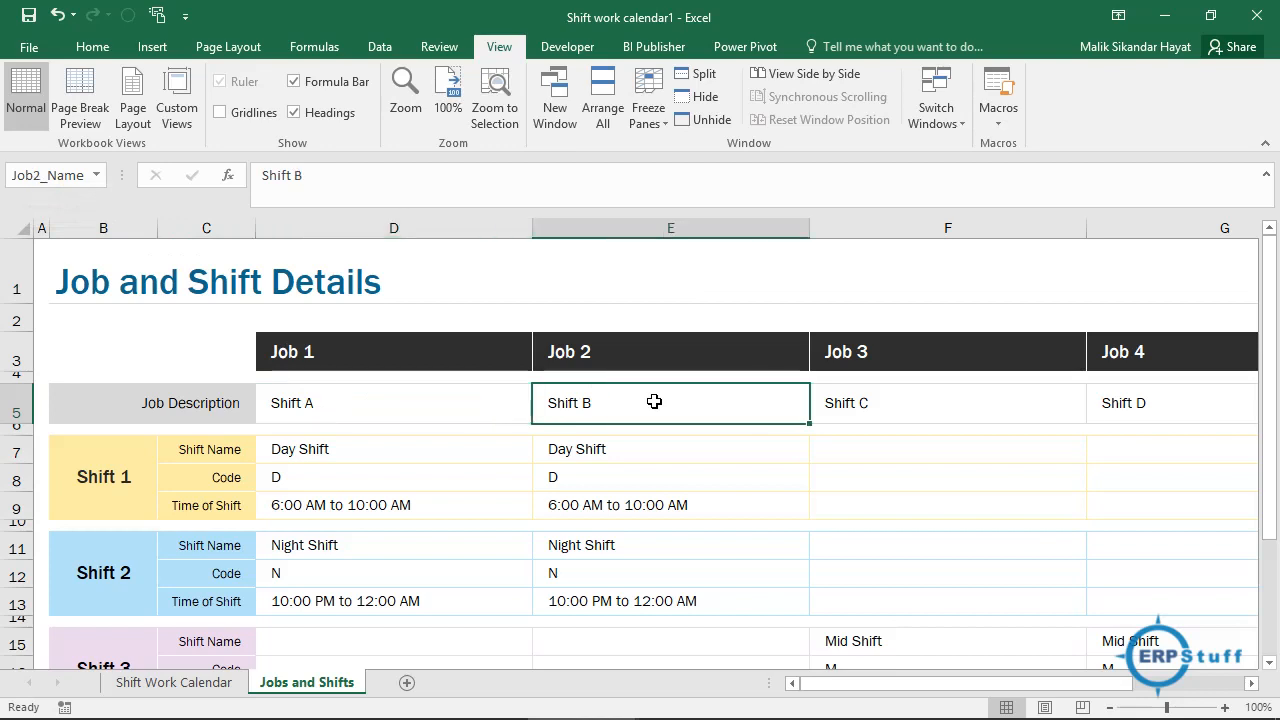
{"action": "key", "text": "Right"}
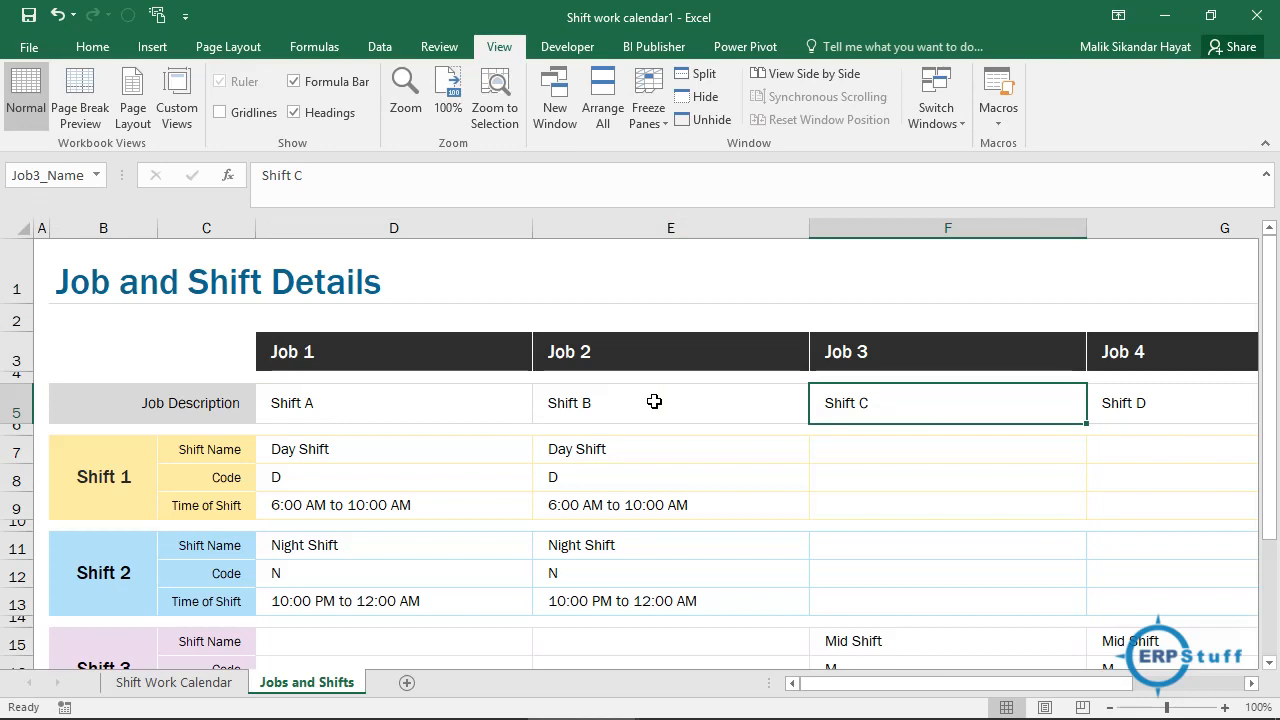
{"action": "key", "text": "Right"}
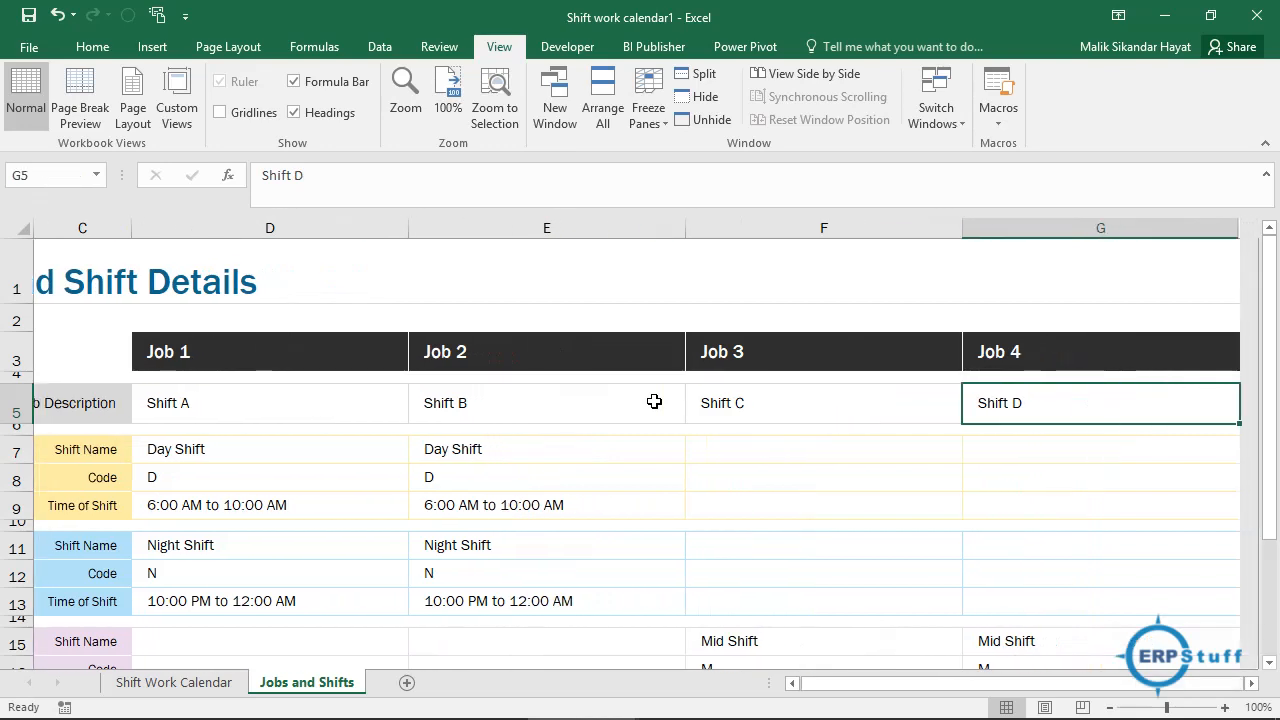
{"action": "key", "text": "Left"}
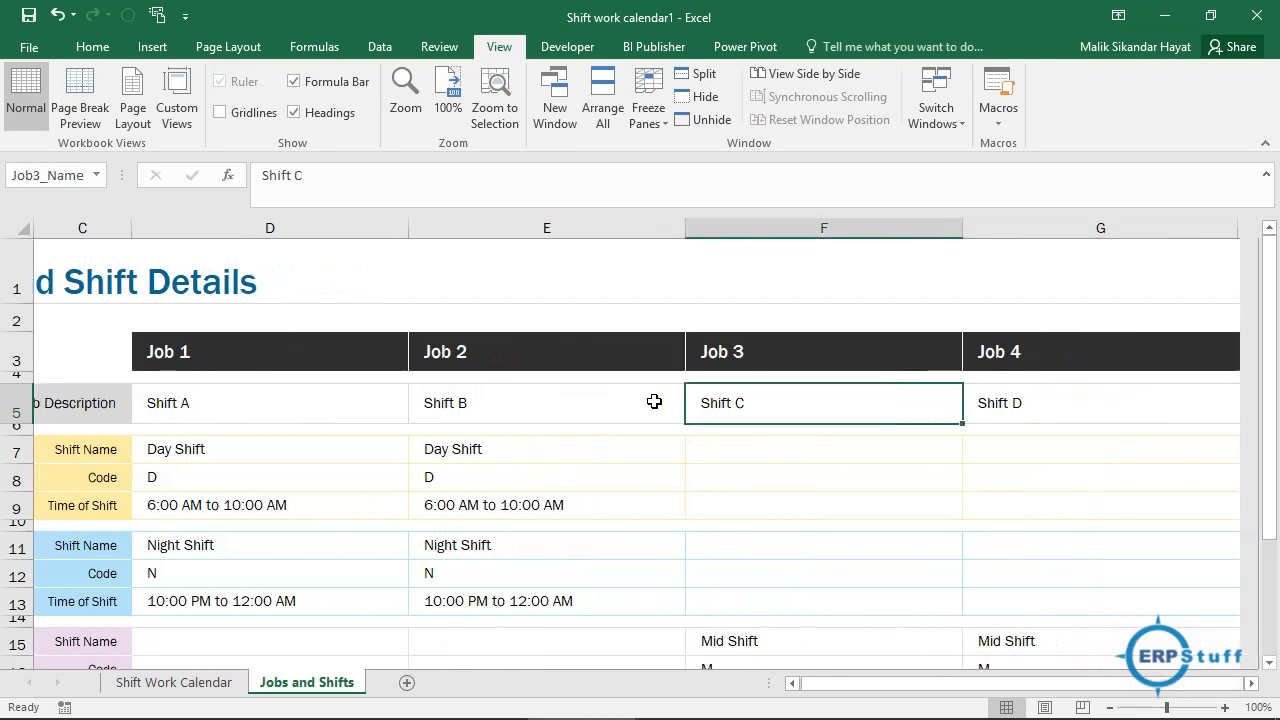
{"action": "key", "text": "Right"}
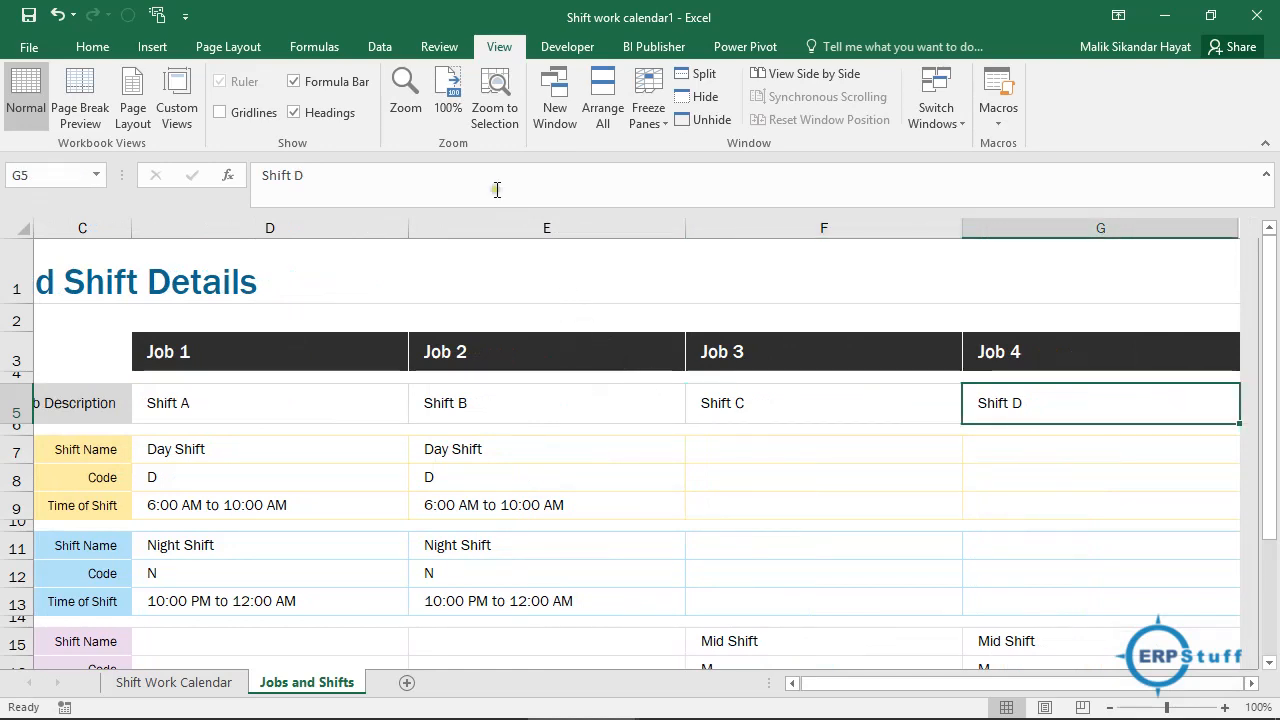
Define a workbook-scoped name Job_Name4 for the Job 4 description cell G5, using the Job 1 and Job 2 name definitions as reference.
{"action": "left_click", "coordinate": [310, 48]}
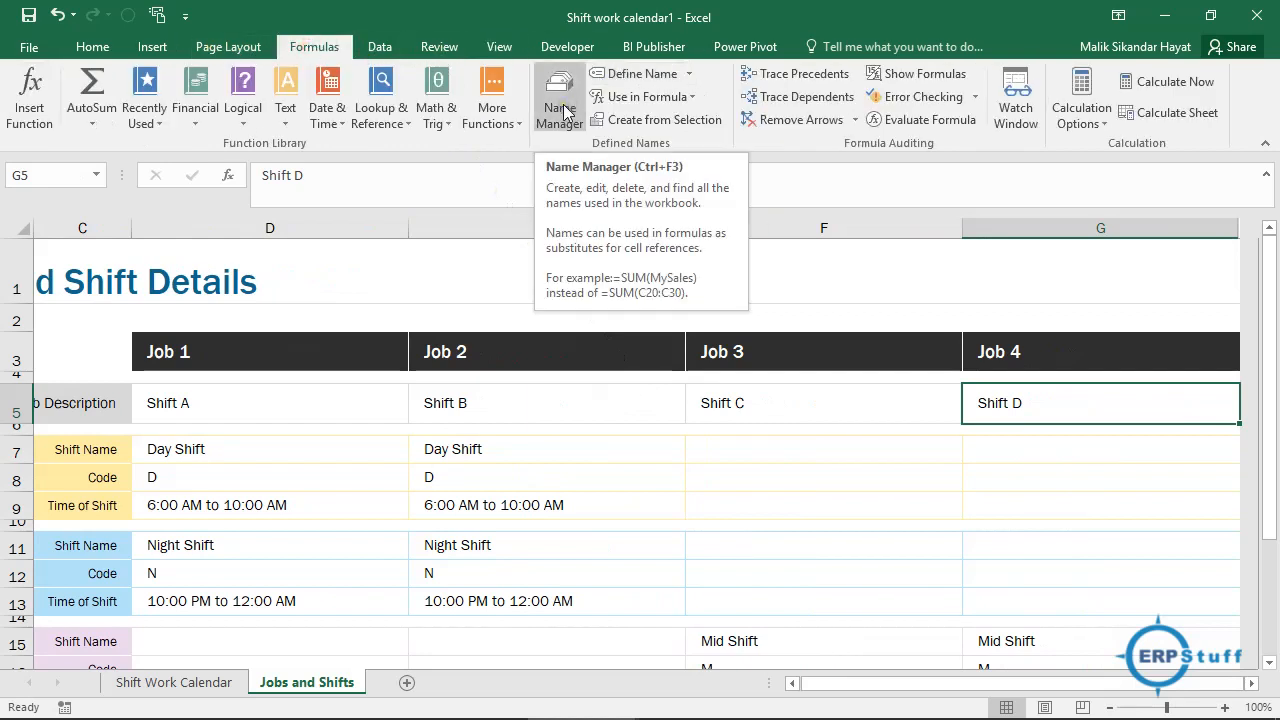
{"action": "left_click", "coordinate": [560, 107]}
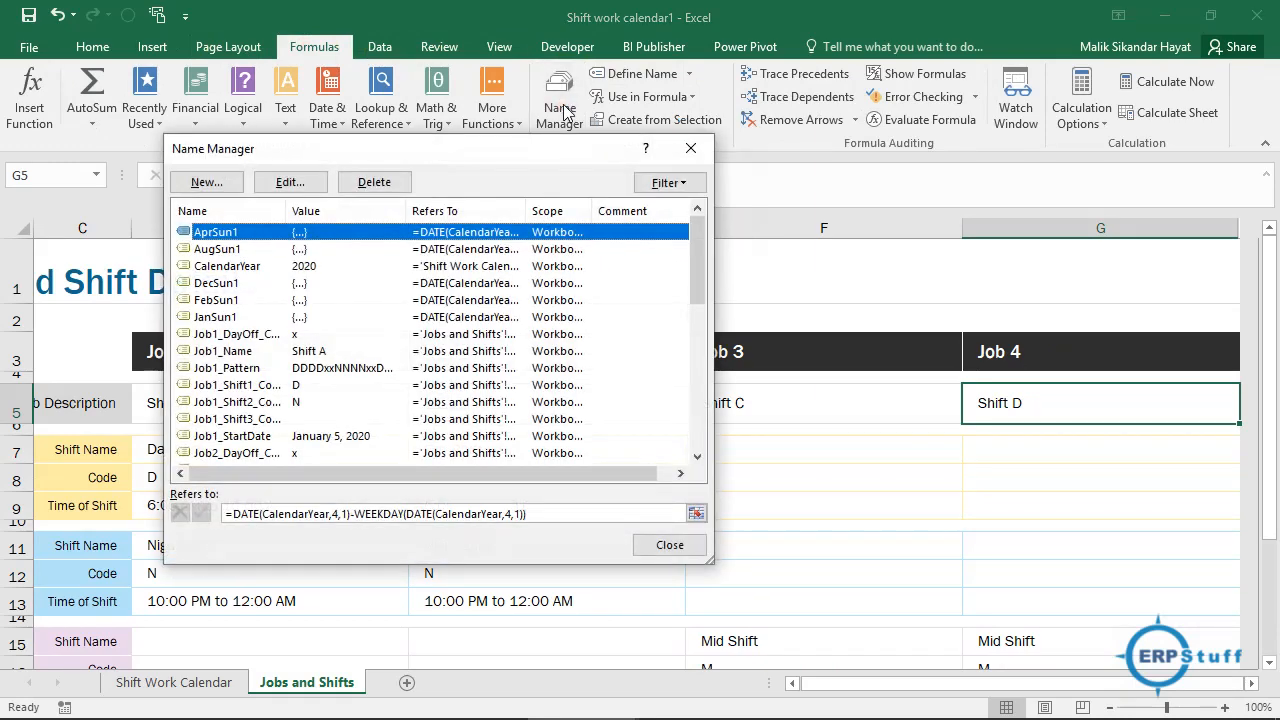
{"action": "left_click_drag", "start_coordinate": [525, 150], "coordinate": [468, 219]}
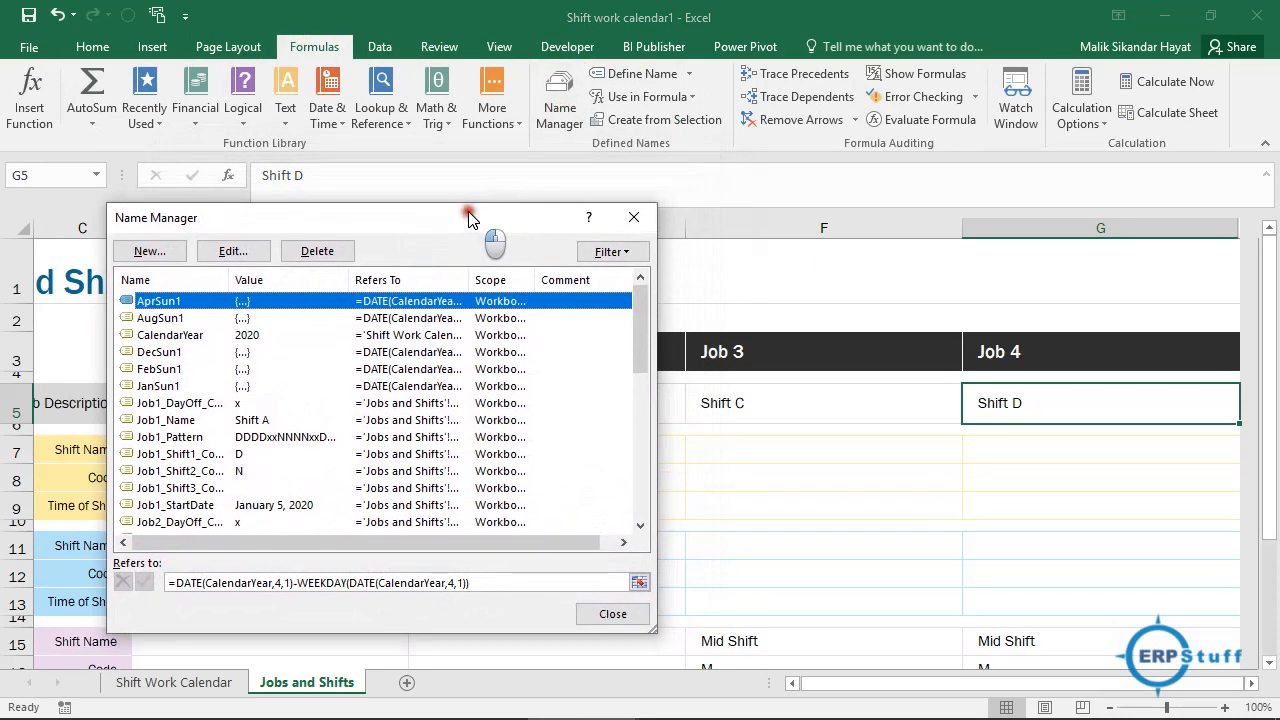
{"action": "left_click", "coordinate": [197, 424]}
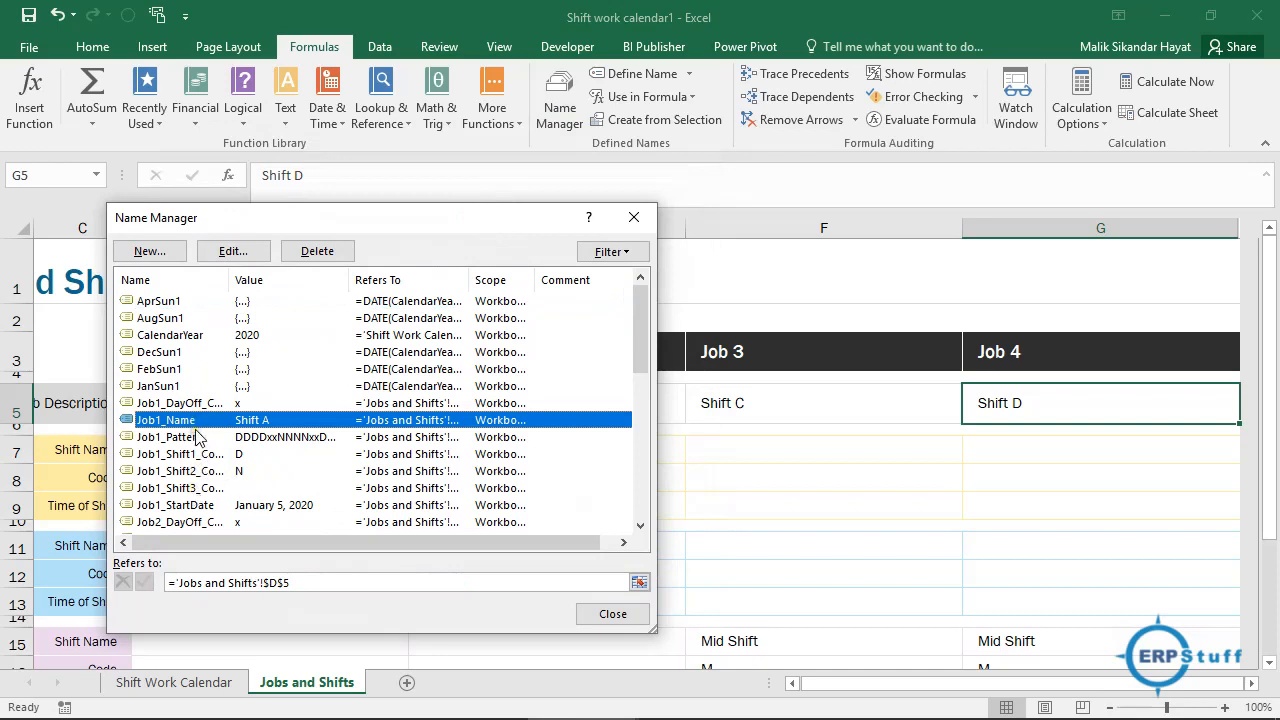
{"action": "left_click_drag", "start_coordinate": [640, 355], "coordinate": [641, 380]}
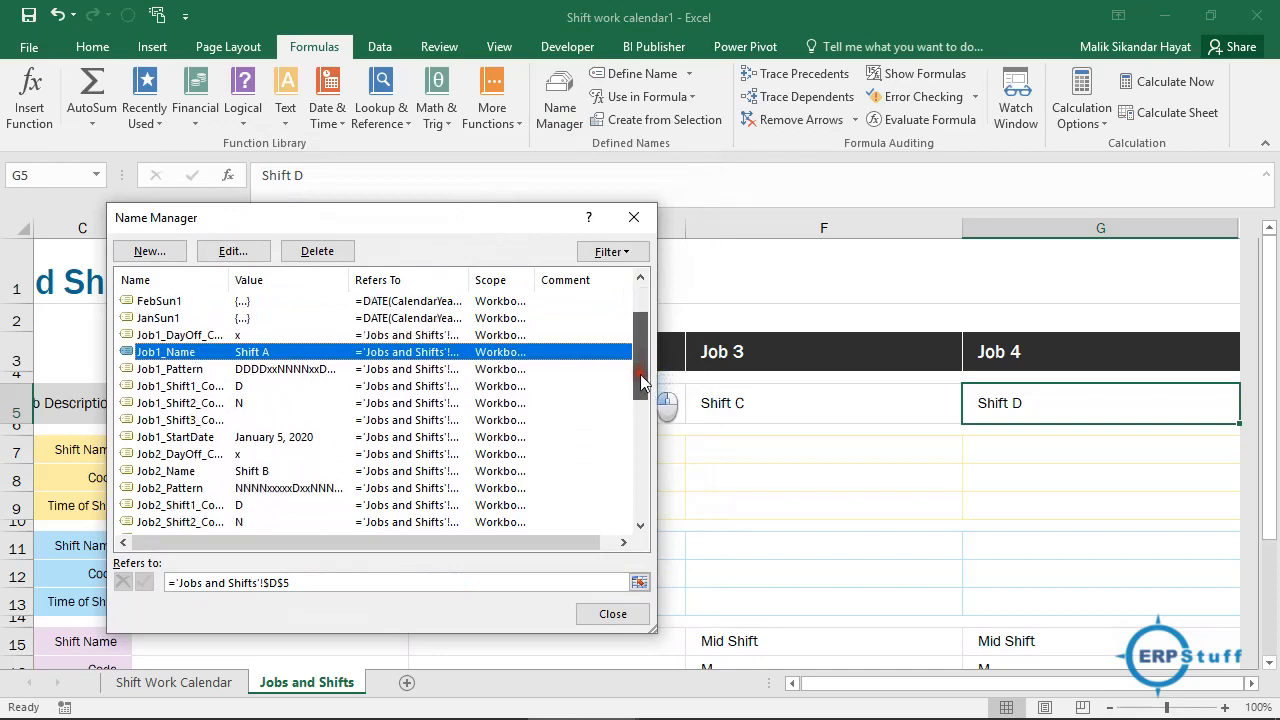
{"action": "left_click", "coordinate": [303, 472]}
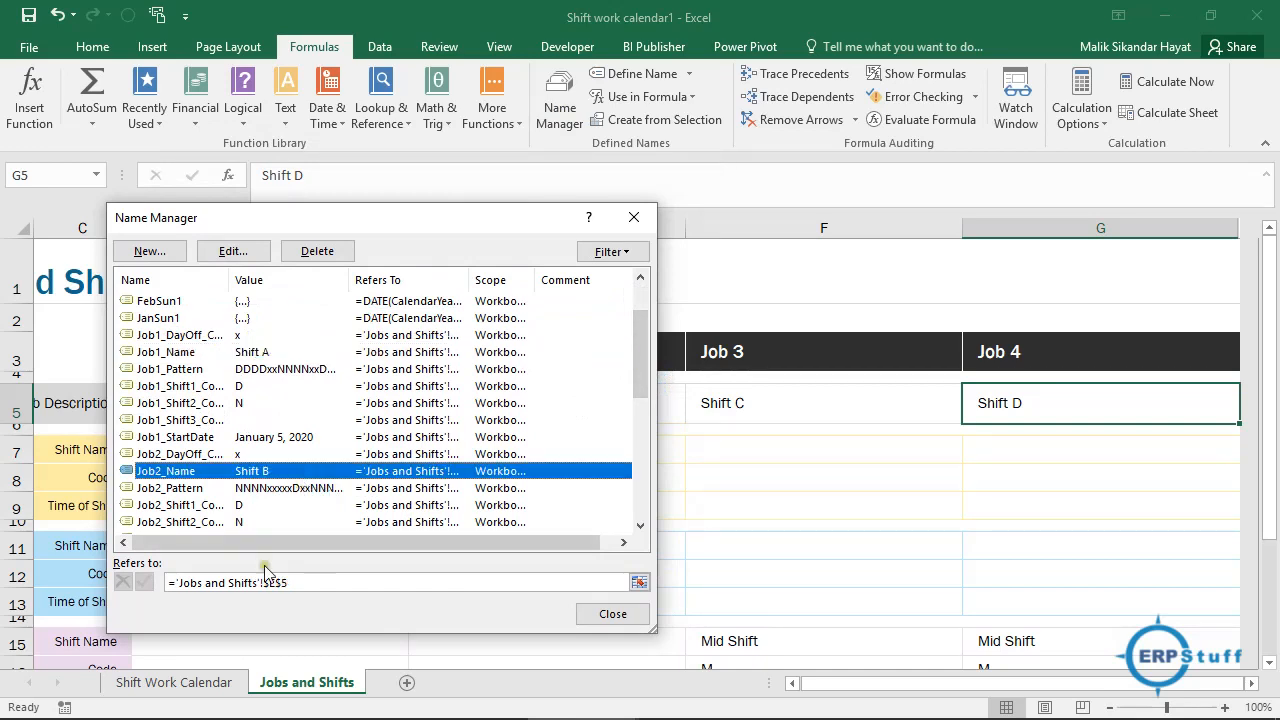
{"action": "left_click", "coordinate": [148, 252]}
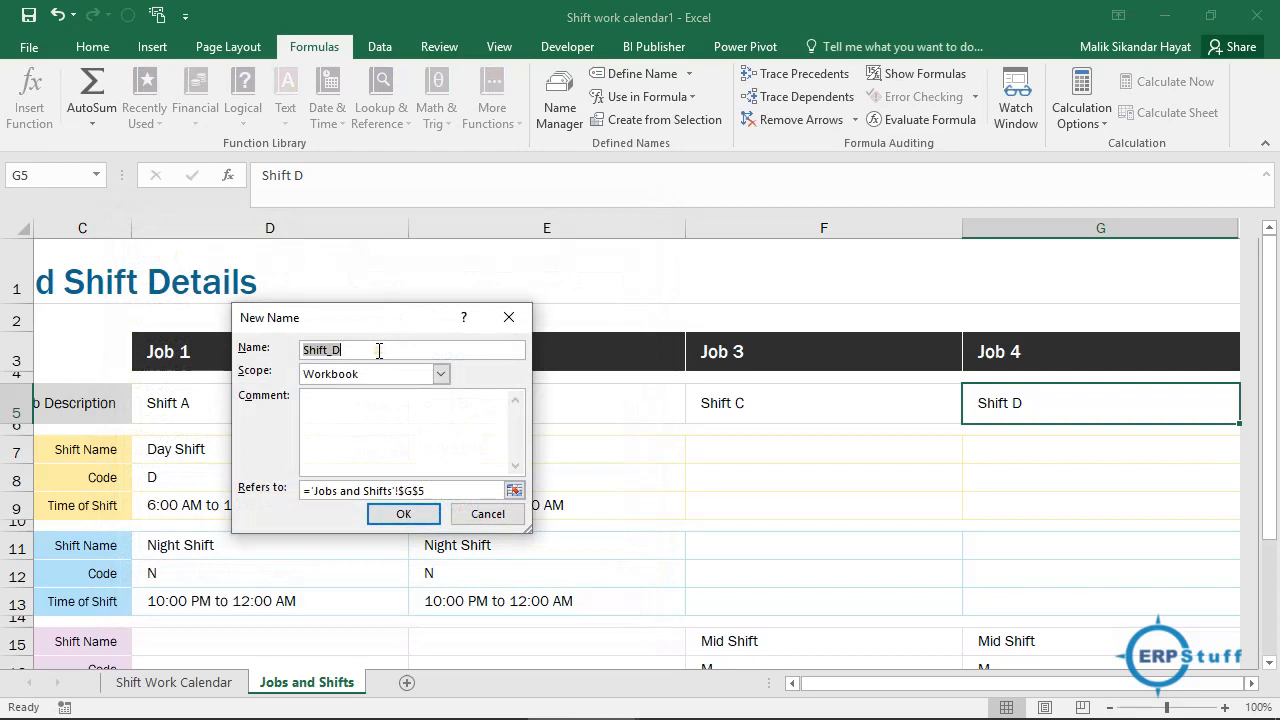
{"action": "type", "text": "Job_Name4"}
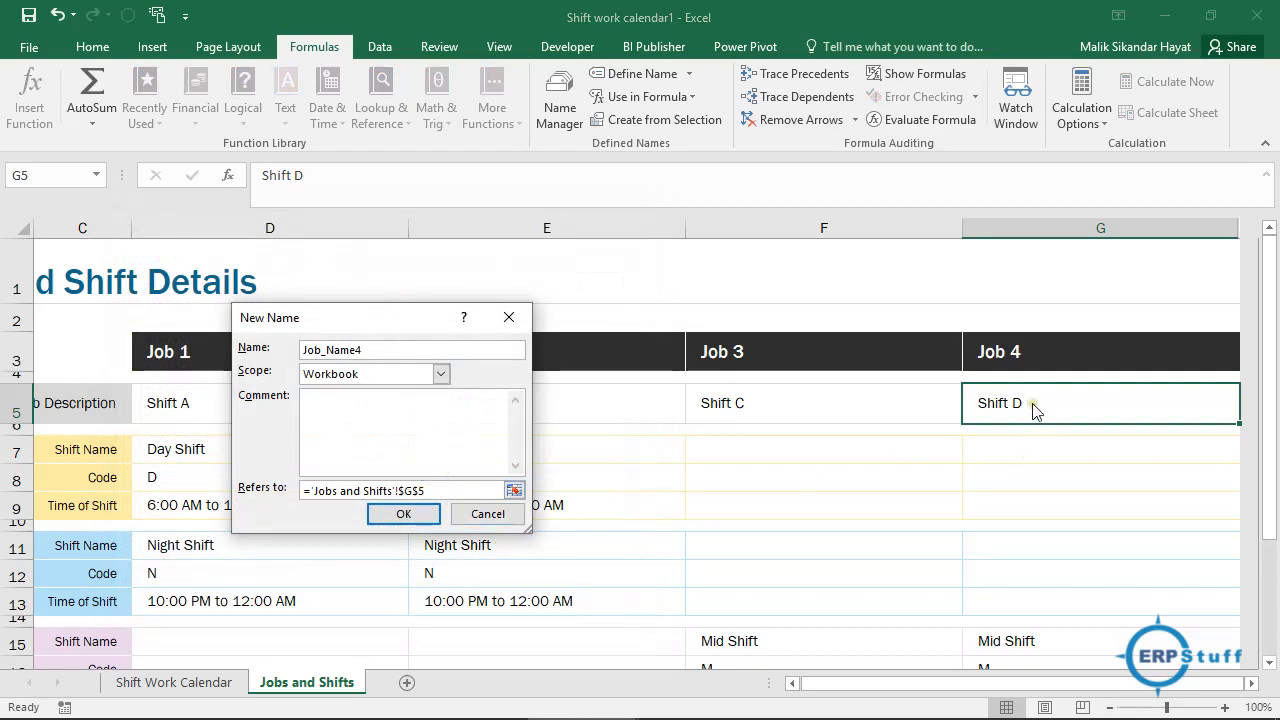
{"action": "left_click", "coordinate": [419, 521]}
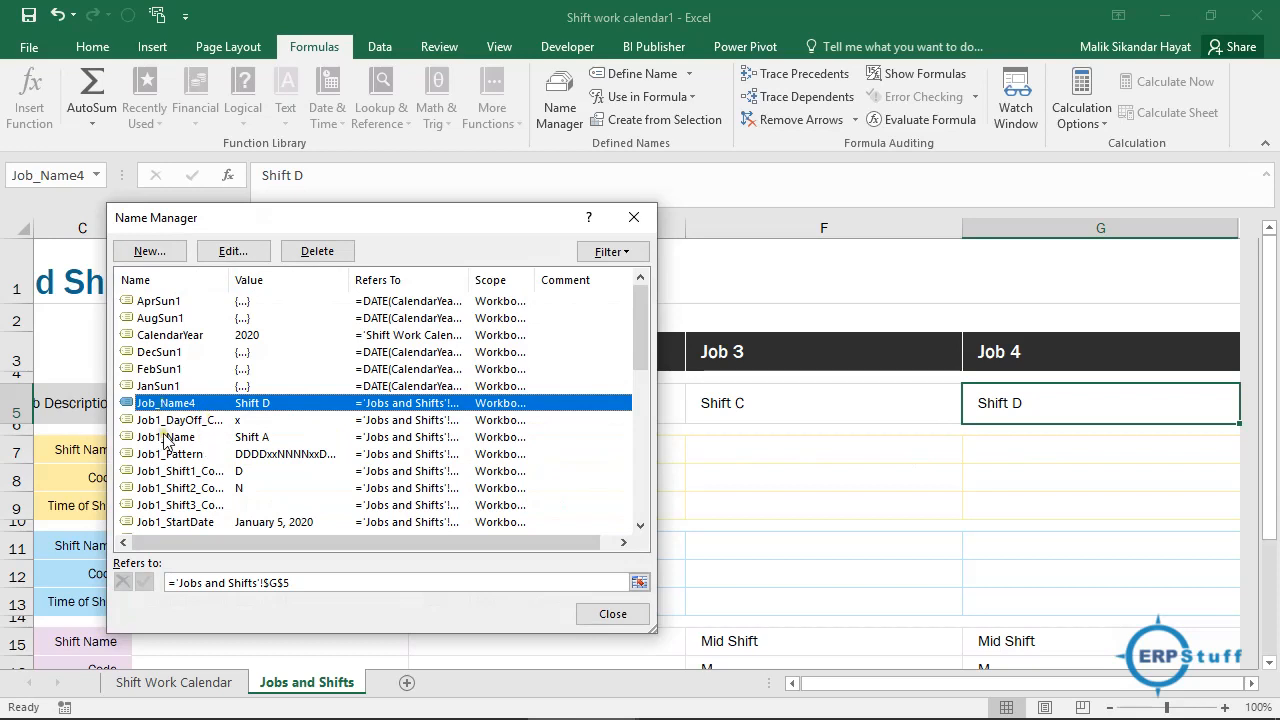
Rename the defined name Job_Name4 to Job4_Name to match the naming scheme of the other jobs.
{"action": "left_click", "coordinate": [237, 257]}
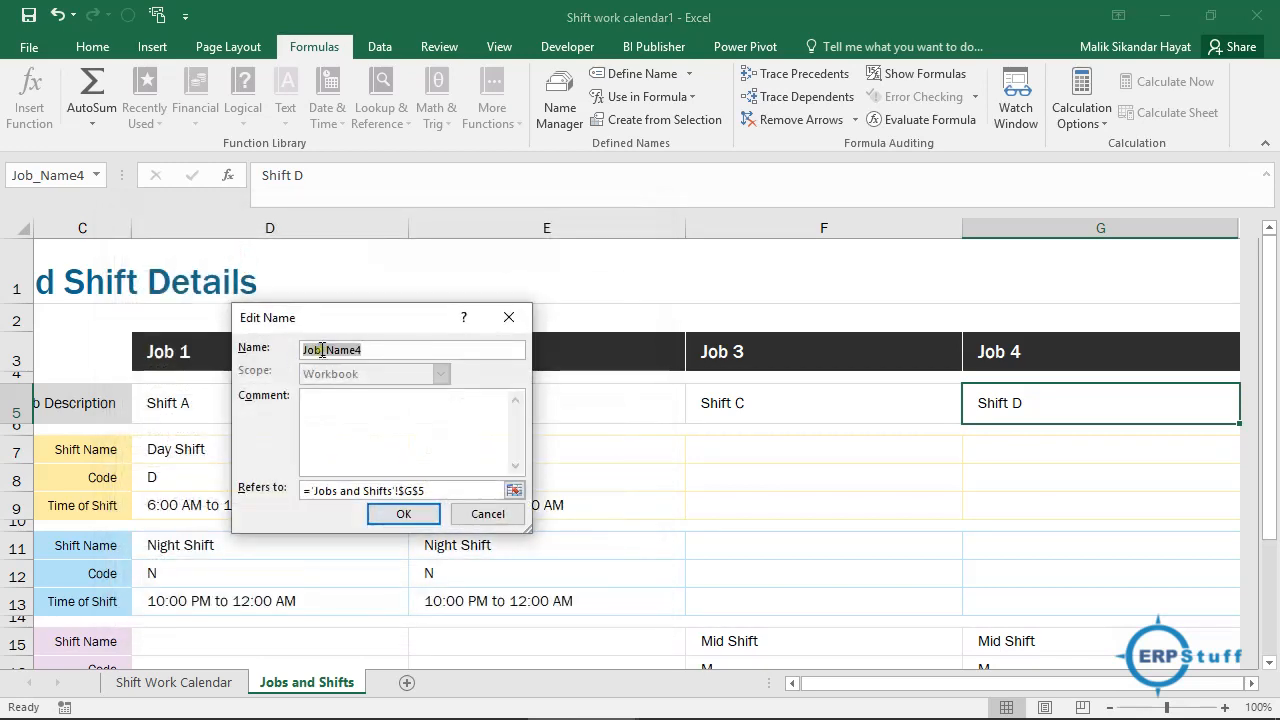
{"action": "left_click", "coordinate": [320, 349]}
{"action": "type", "text": "4"}
{"action": "left_click", "coordinate": [403, 513]}
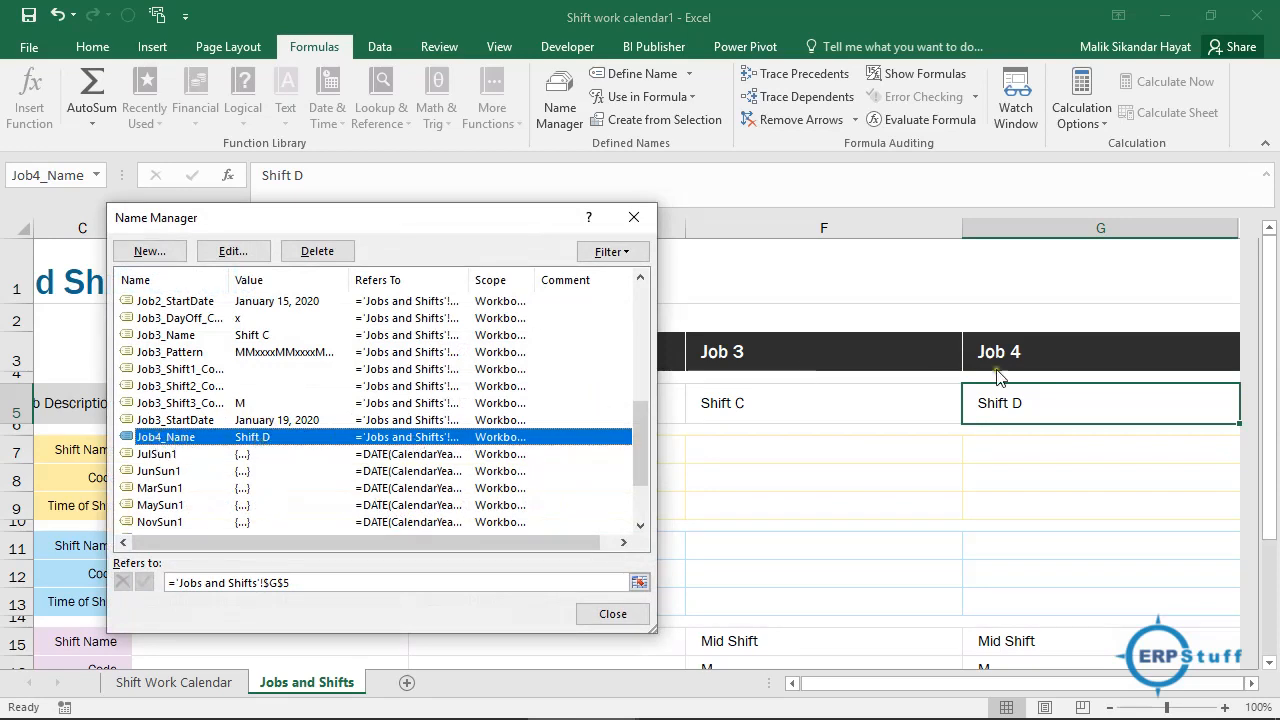
{"action": "left_click", "coordinate": [617, 614]}
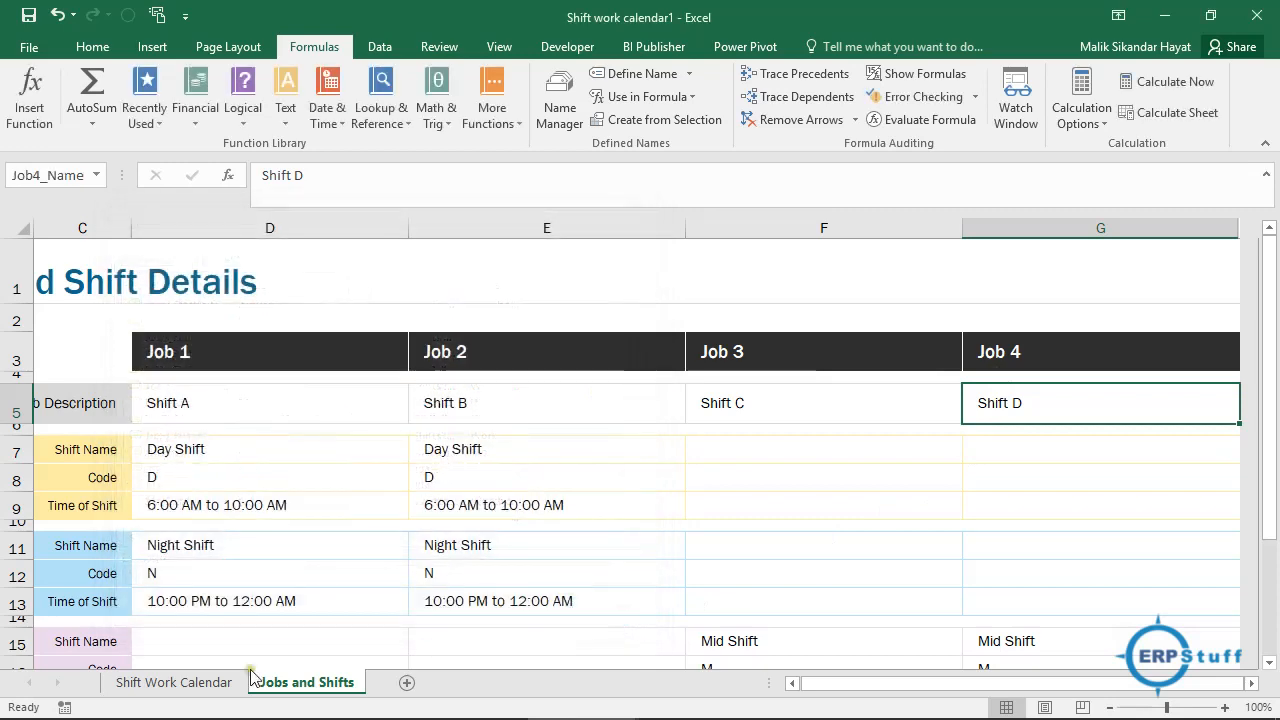
Change the label formula in B10 of the Shift Work Calendar sheet to =IF(Job4_Name="","",Job4_Name).
{"action": "left_click", "coordinate": [205, 683]}
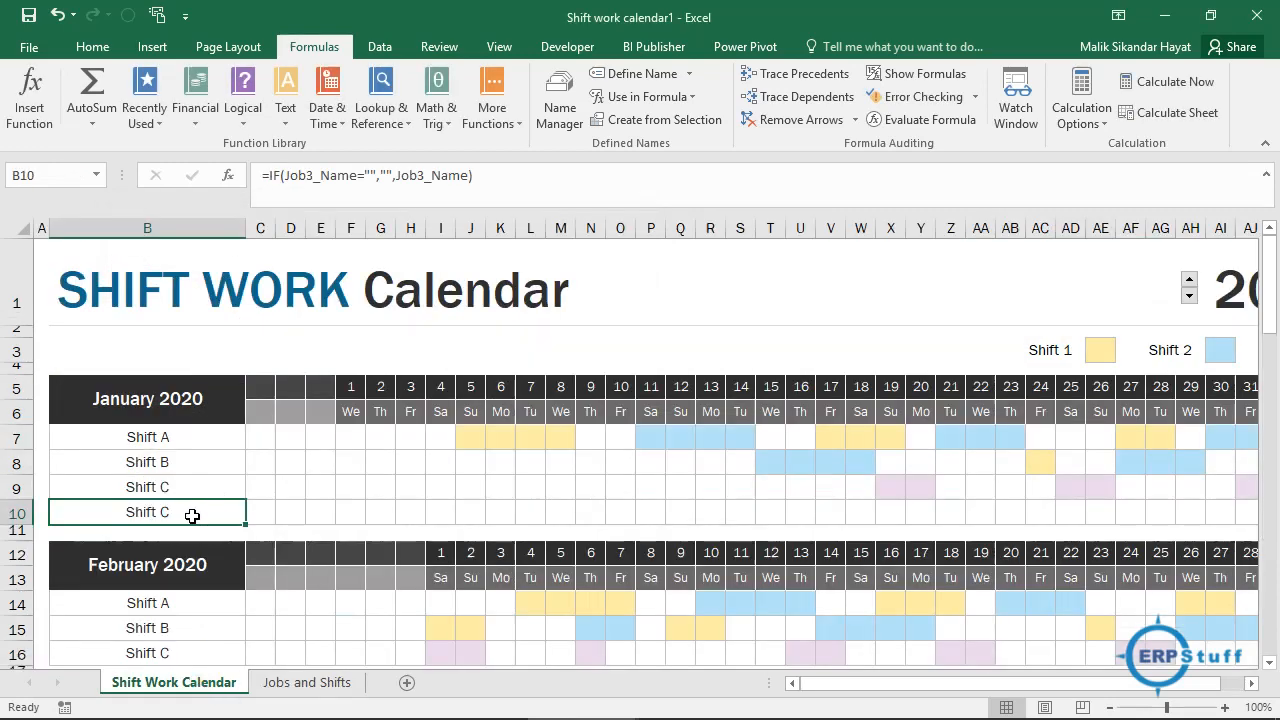
{"action": "left_click", "coordinate": [309, 181]}
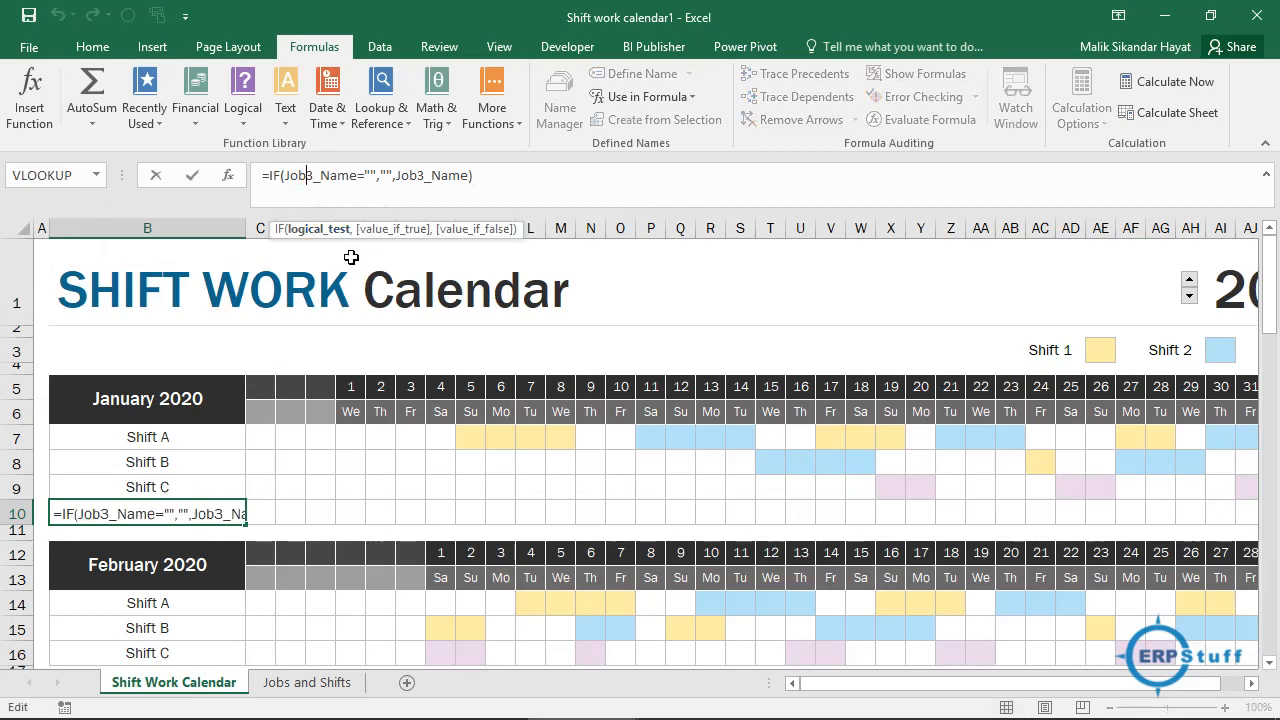
{"action": "key", "text": "Delete"}
{"action": "type", "text": "4"}
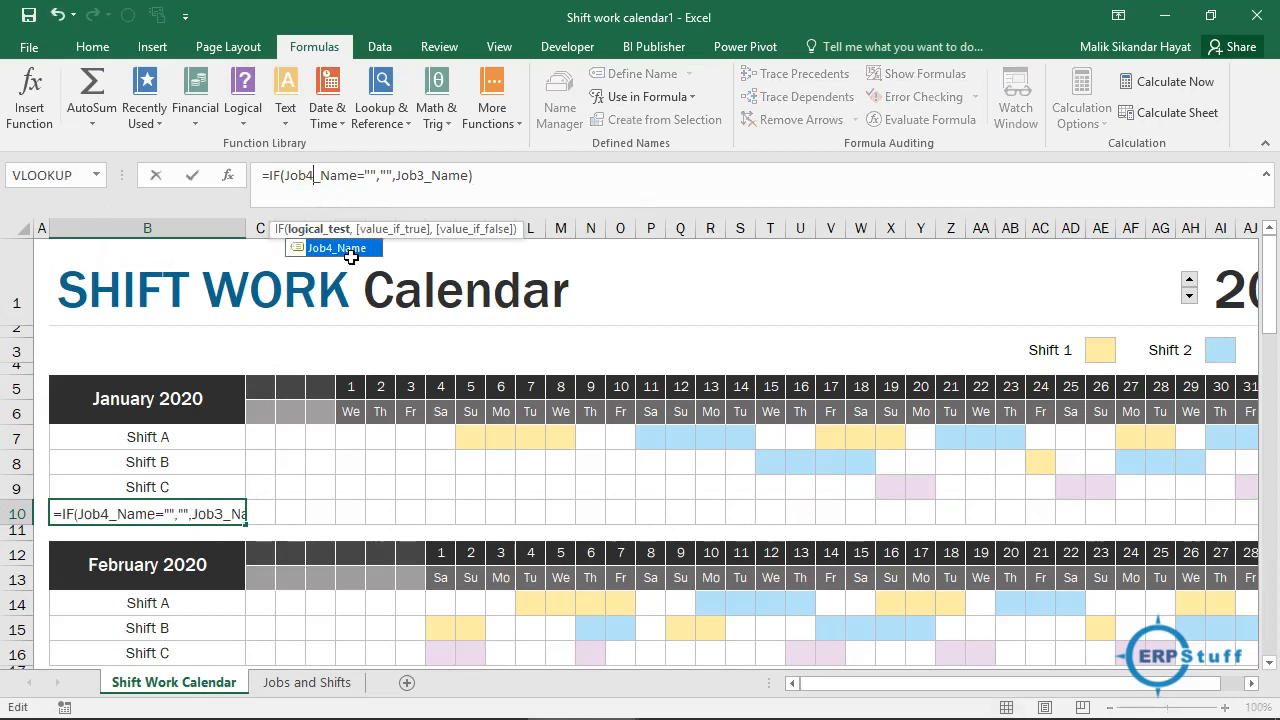
{"action": "left_click", "coordinate": [421, 176]}
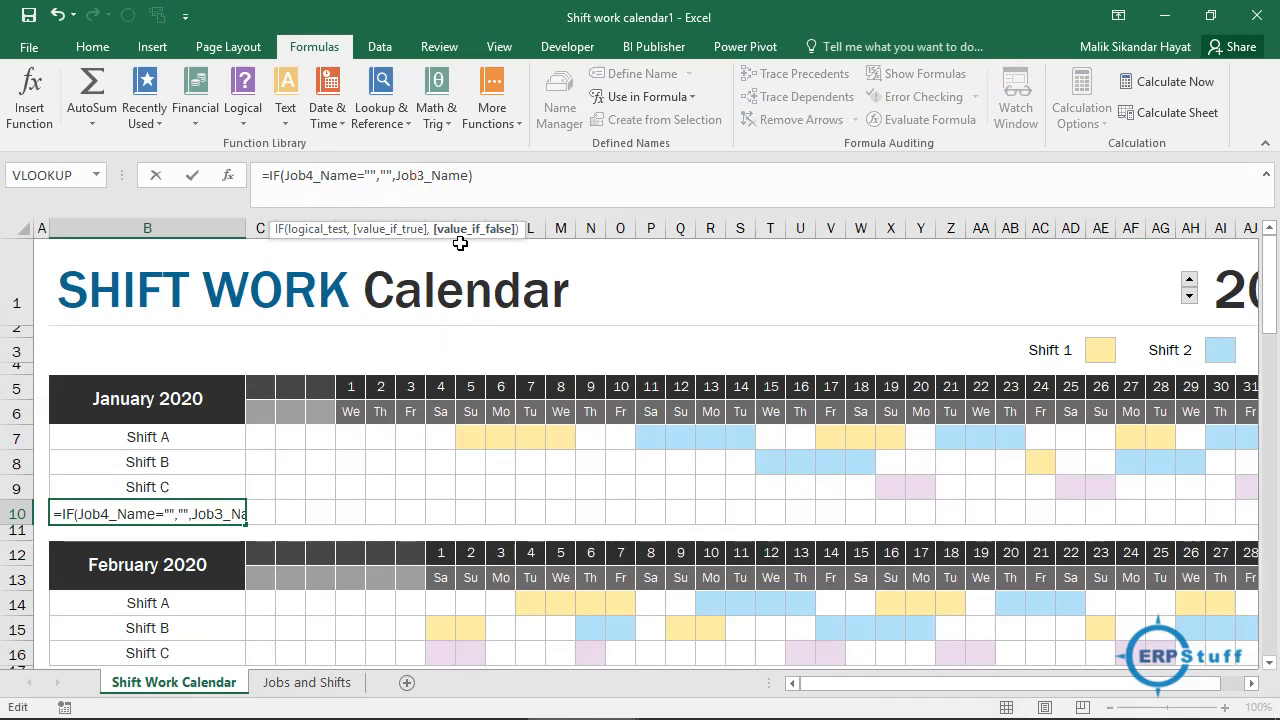
{"action": "key", "text": "Delete"}
{"action": "type", "text": "4"}
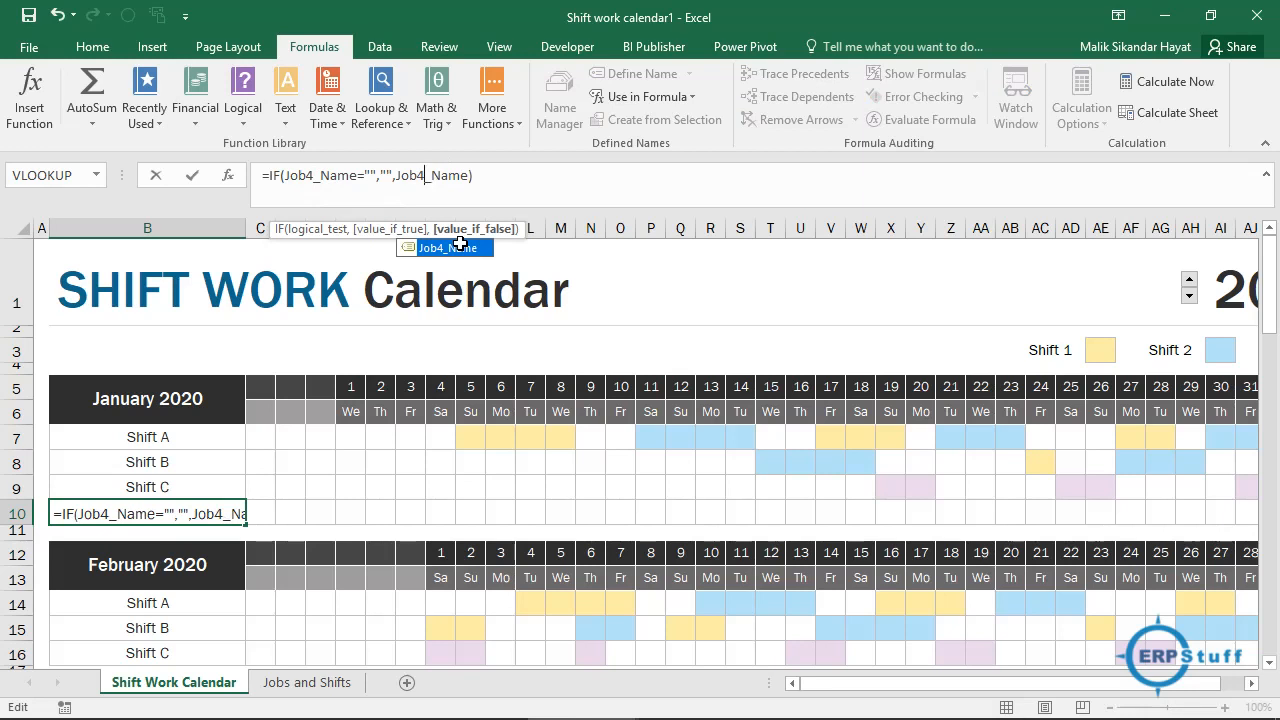
{"action": "key", "text": "Return"}
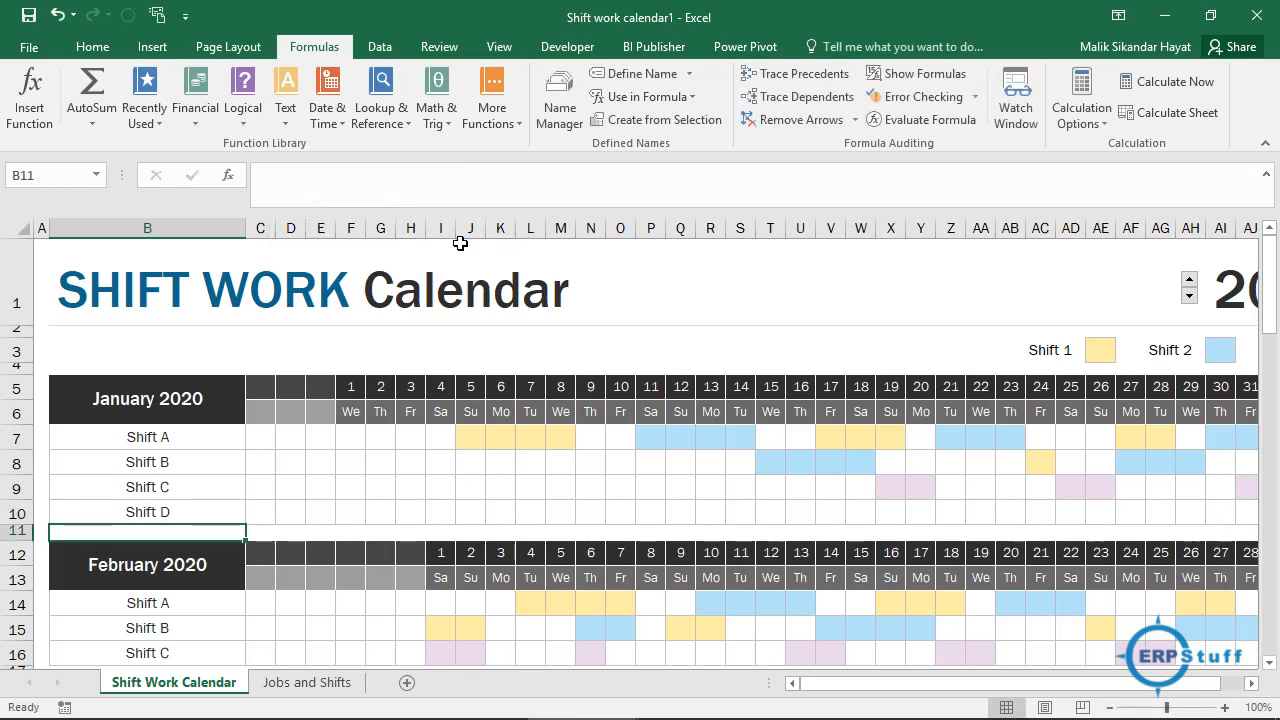
Examine which defined job names the January calendar formulas use in the Shift D cell C10 and the Shift A cell C7.
{"action": "key", "text": "Up"}
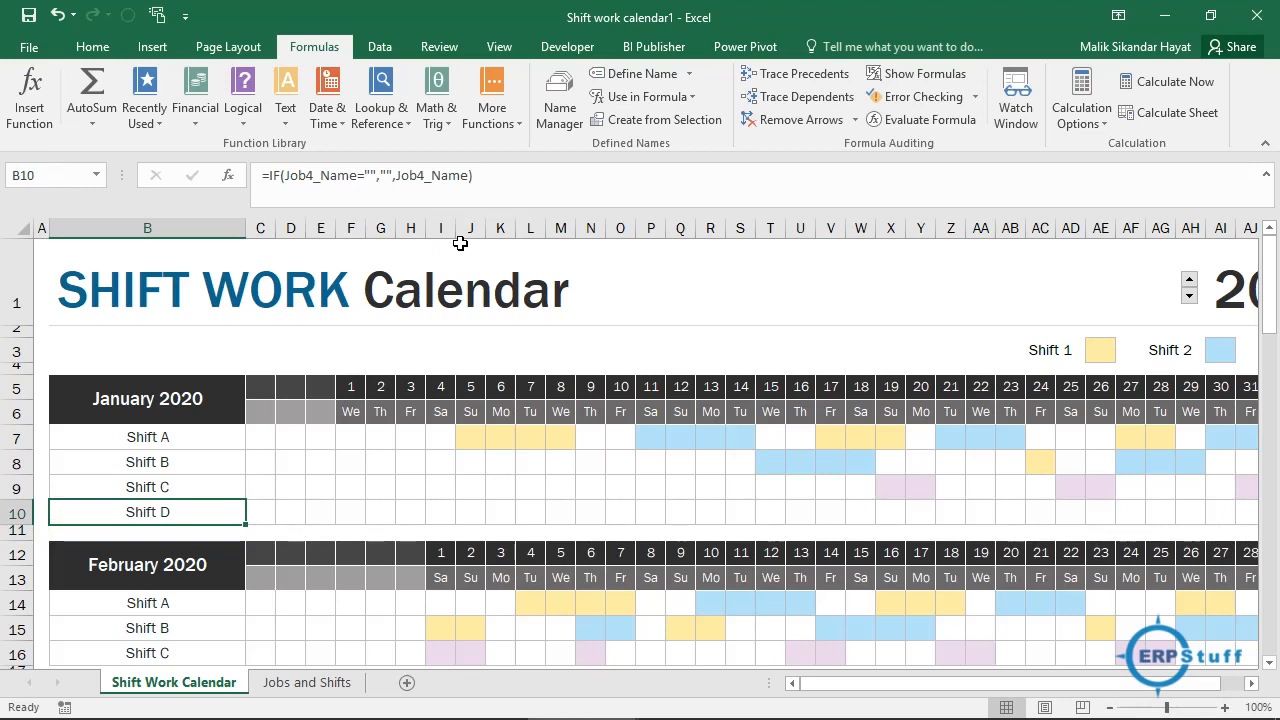
{"action": "key", "text": "Right"}
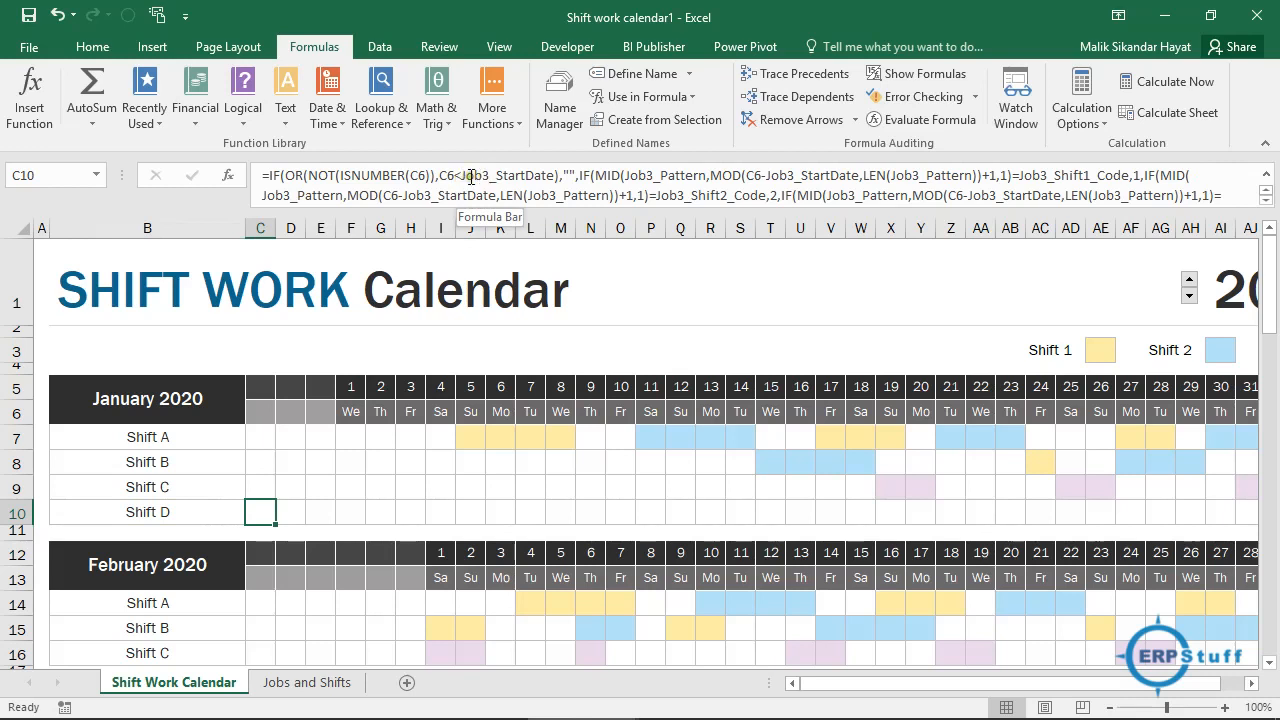
{"action": "left_click_drag", "start_coordinate": [461, 176], "coordinate": [556, 176]}
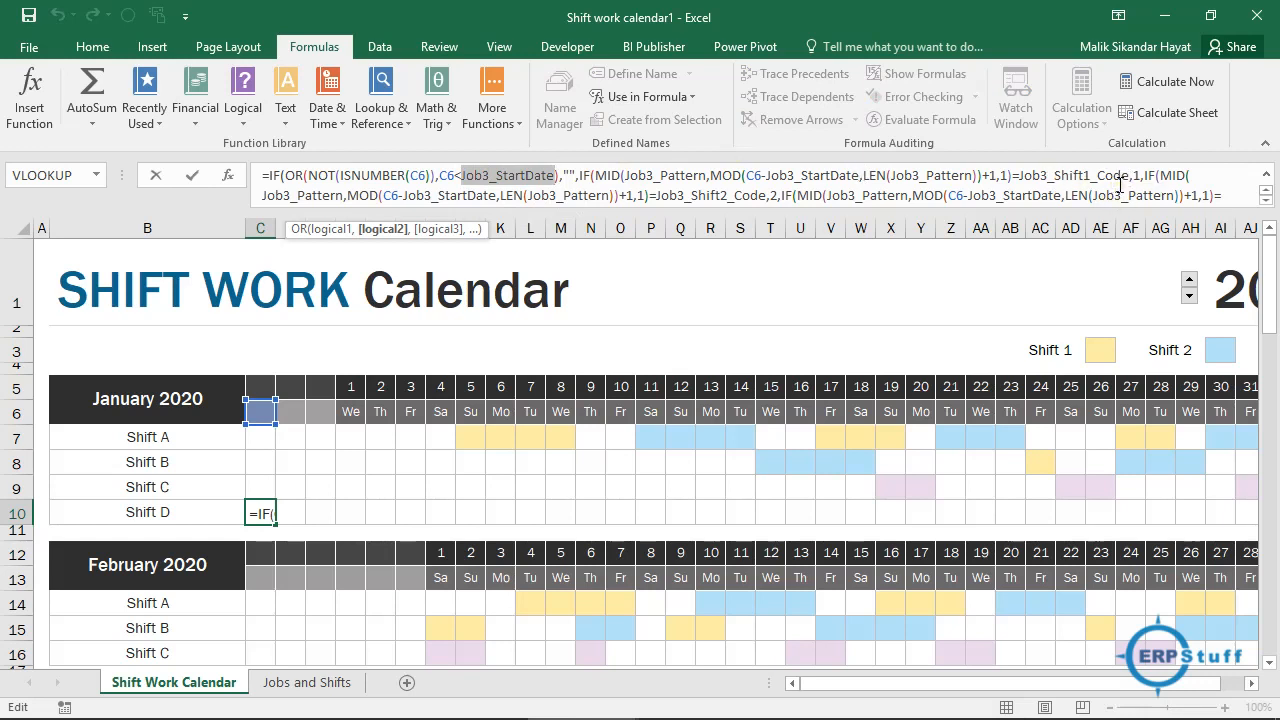
{"action": "key", "text": "Escape"}
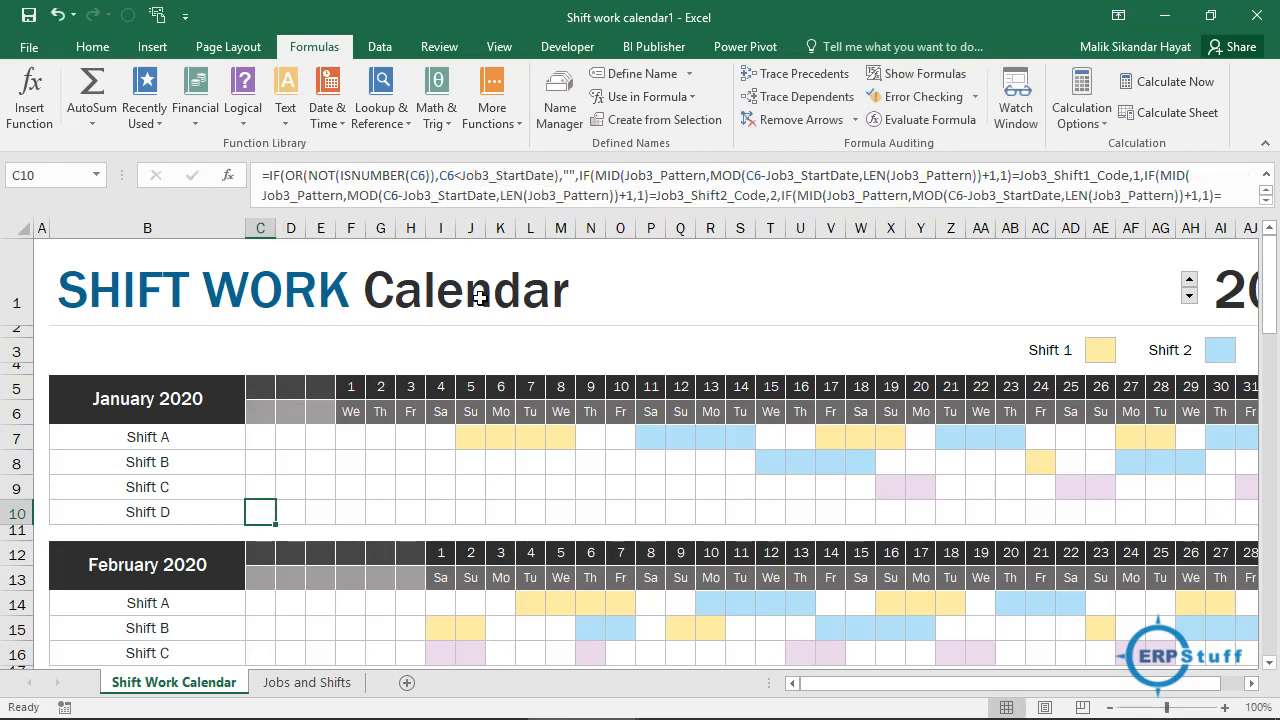
{"action": "left_click", "coordinate": [266, 437]}
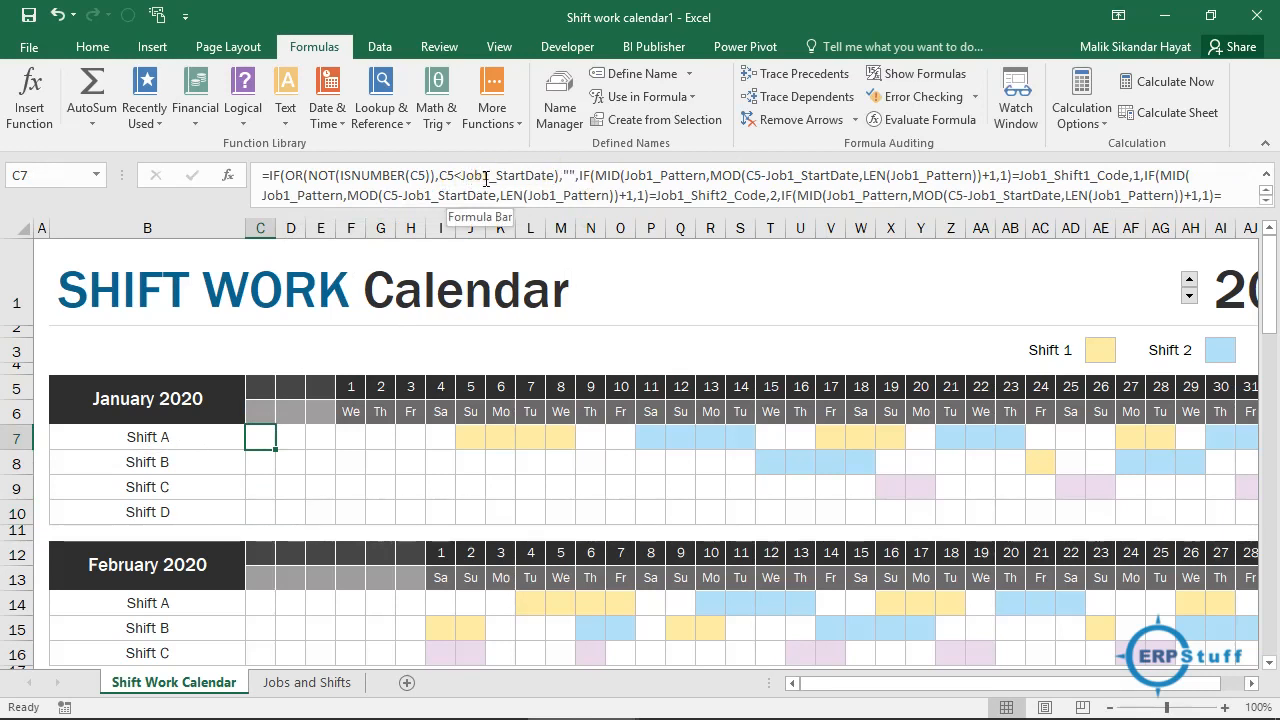
Copy Job 2's day and night shift details, E7:E13 on the Jobs and Shifts sheet, into the Job 3 and Job 4 columns.
{"action": "left_click", "coordinate": [322, 688]}
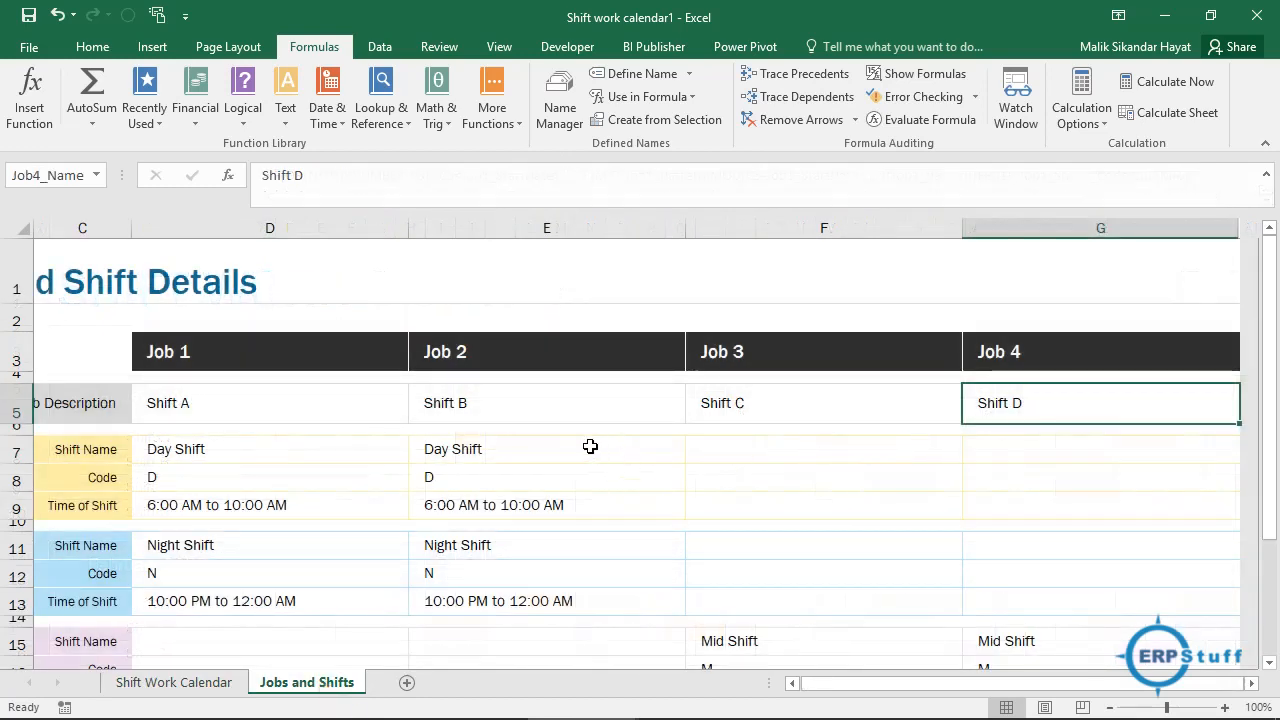
{"action": "left_click_drag", "start_coordinate": [590, 447], "coordinate": [606, 602]}
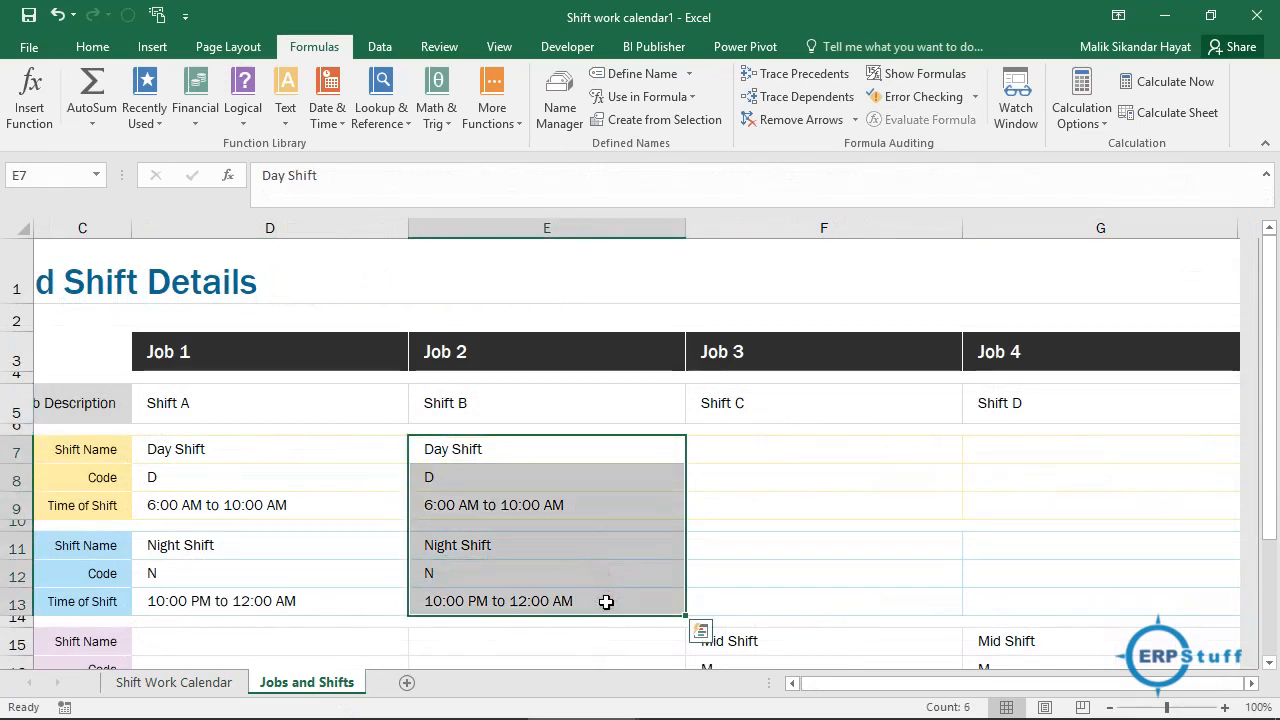
{"action": "key", "text": "ctrl+c"}
{"action": "key", "text": "Right"}
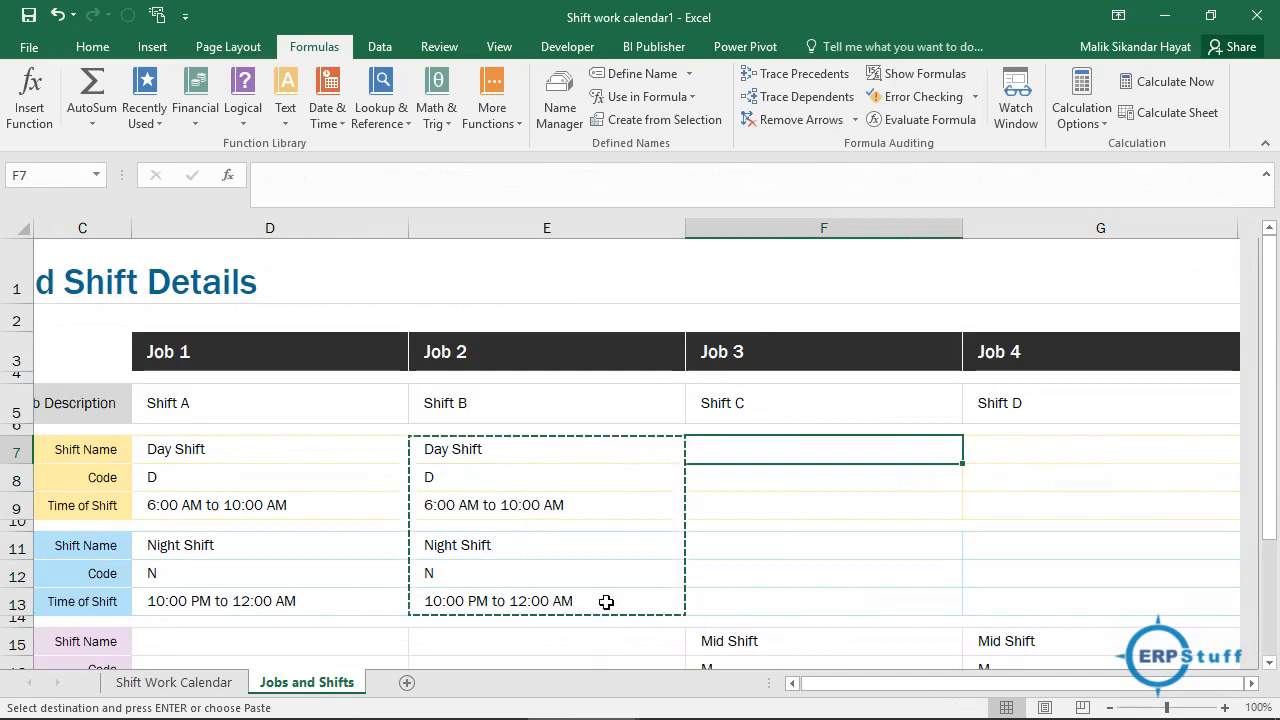
{"action": "key", "text": "ctrl+v"}
{"action": "key", "text": "Right"}
{"action": "key", "text": "ctrl+v"}
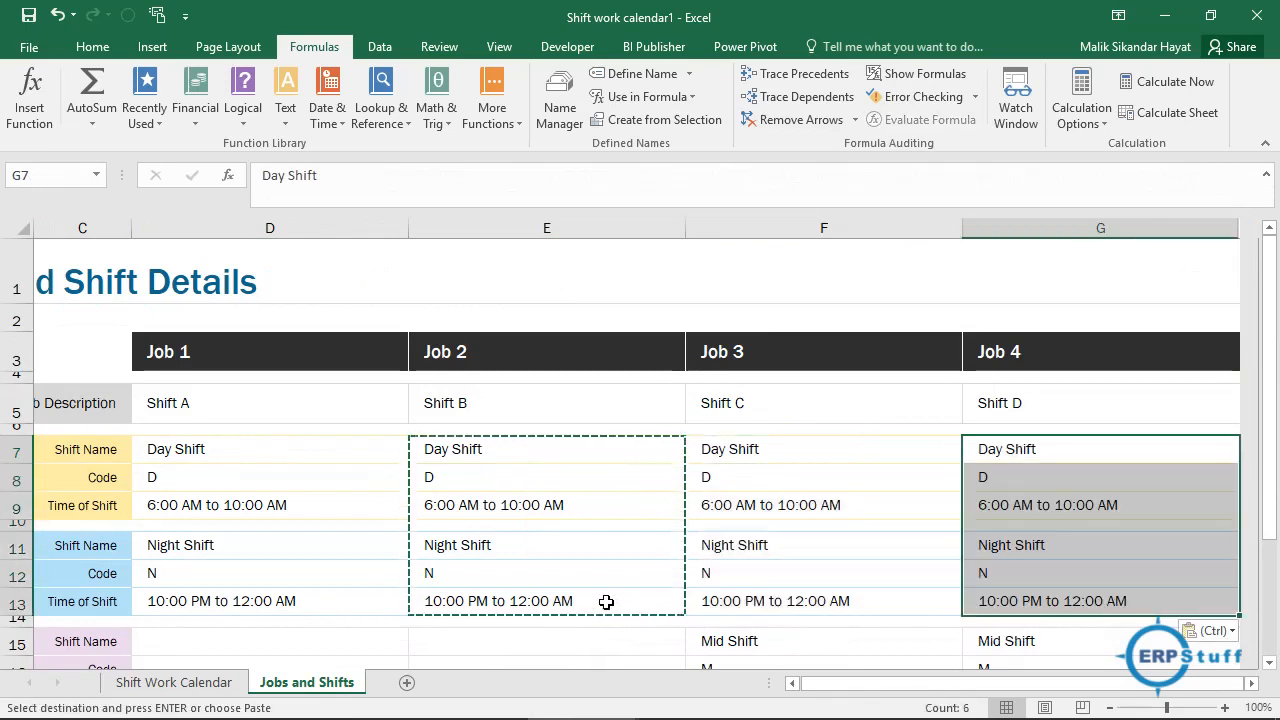
{"action": "key", "text": "Escape"}
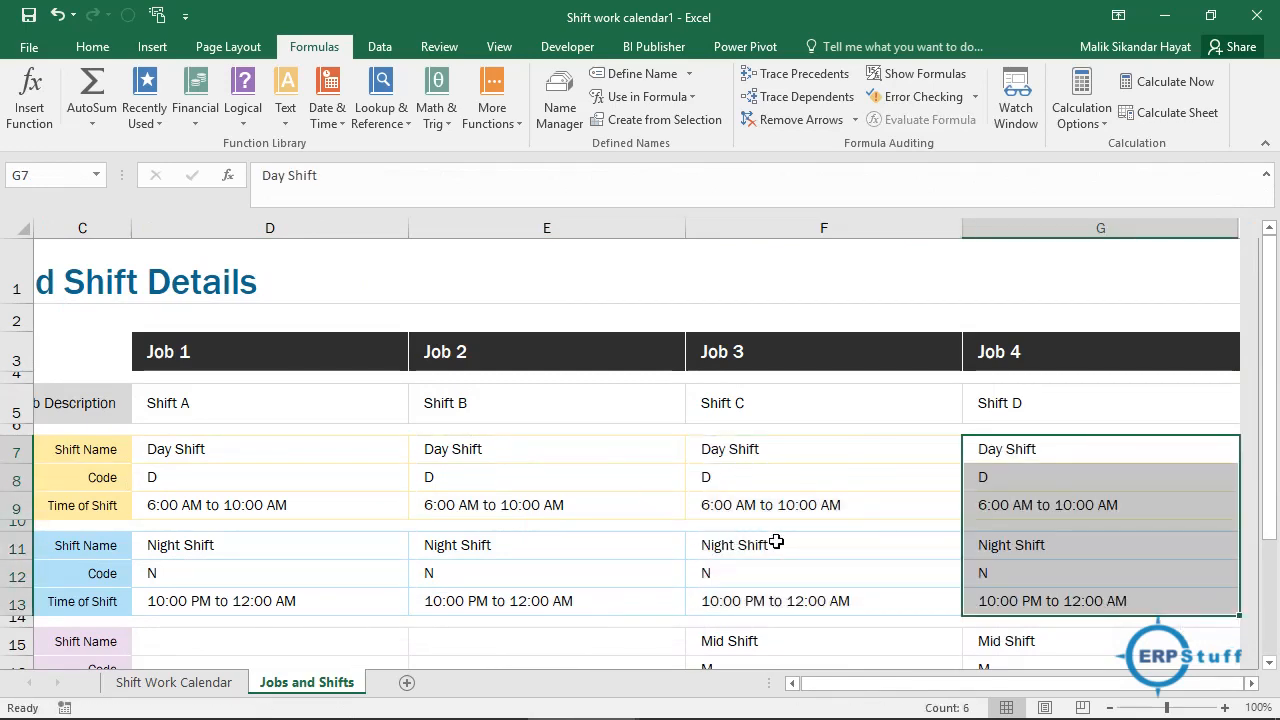
Widen the Name column in the Name Manager and copy the name text Job1_DayOff_Code from its defined name, leaving that name unedited.
{"action": "left_click", "coordinate": [1044, 403]}
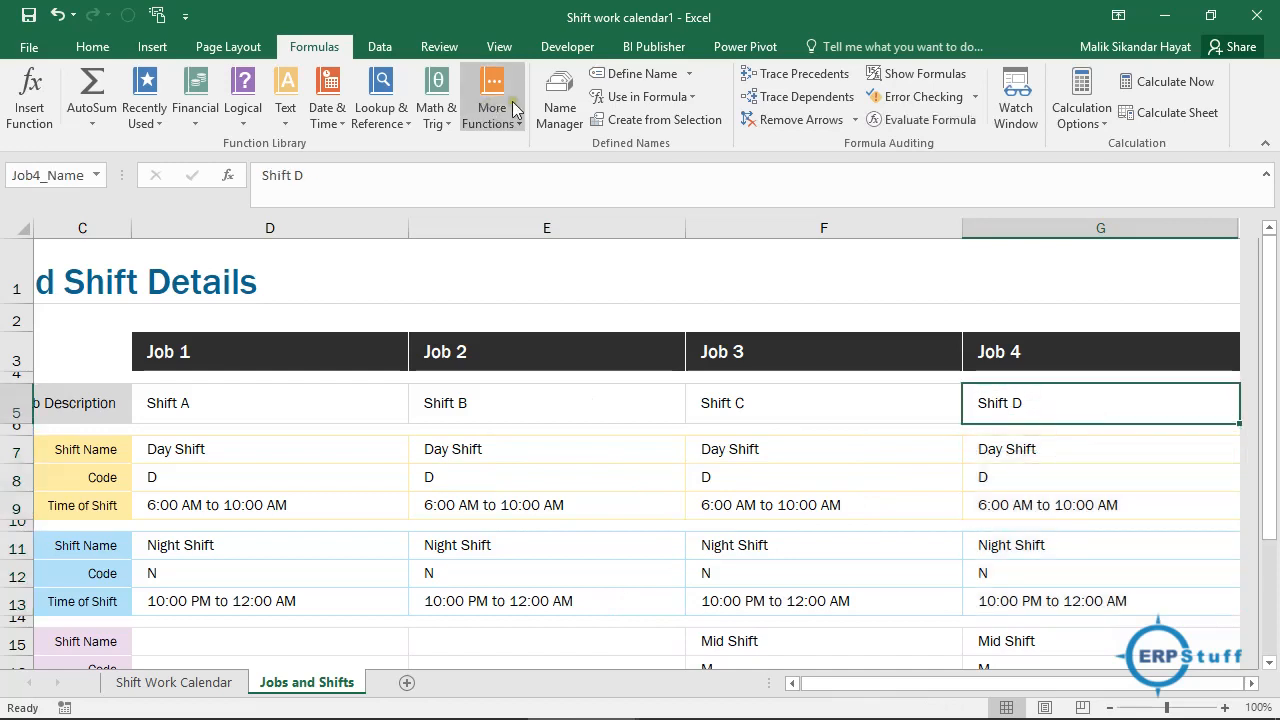
{"action": "left_click", "coordinate": [563, 113]}
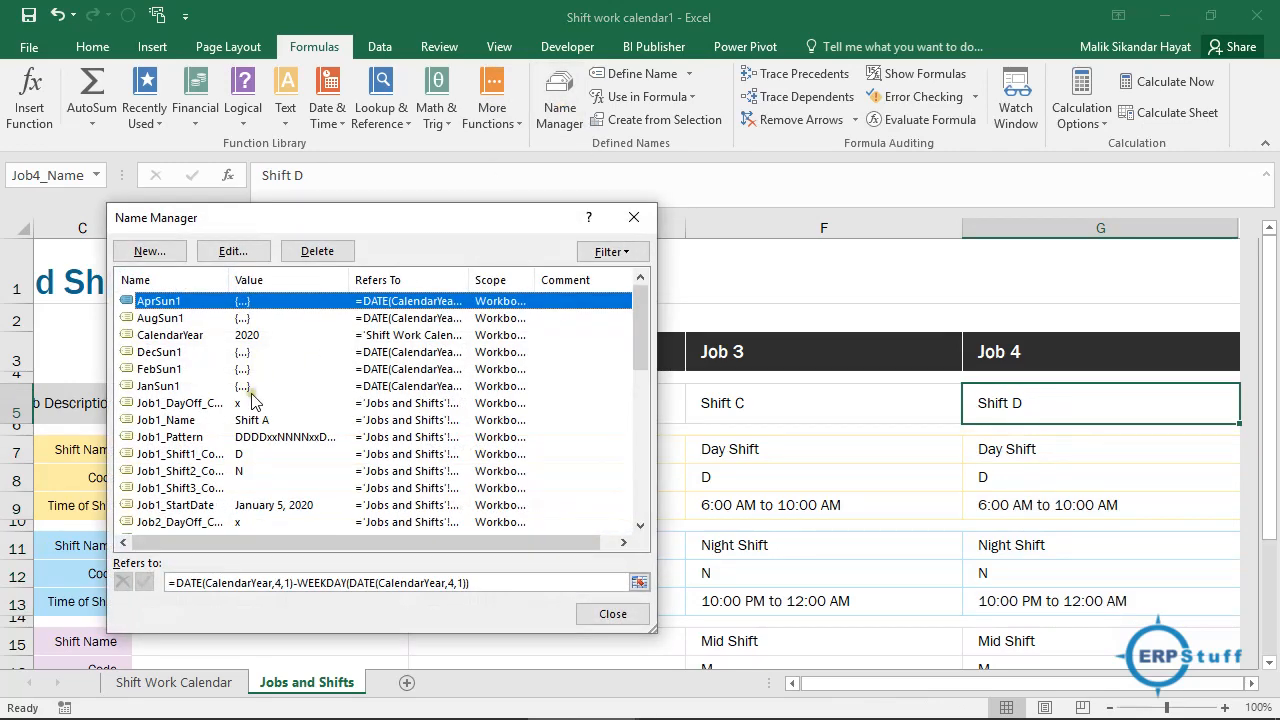
{"action": "left_click", "coordinate": [168, 420]}
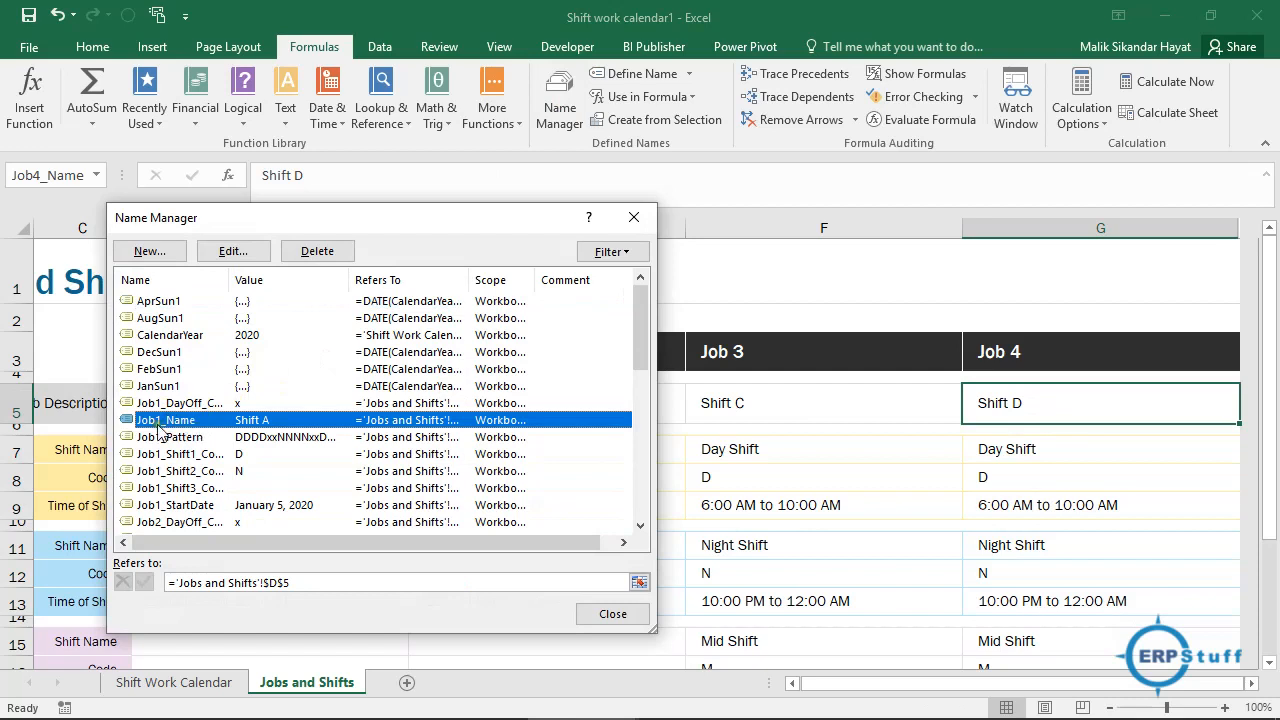
{"action": "left_click", "coordinate": [178, 403]}
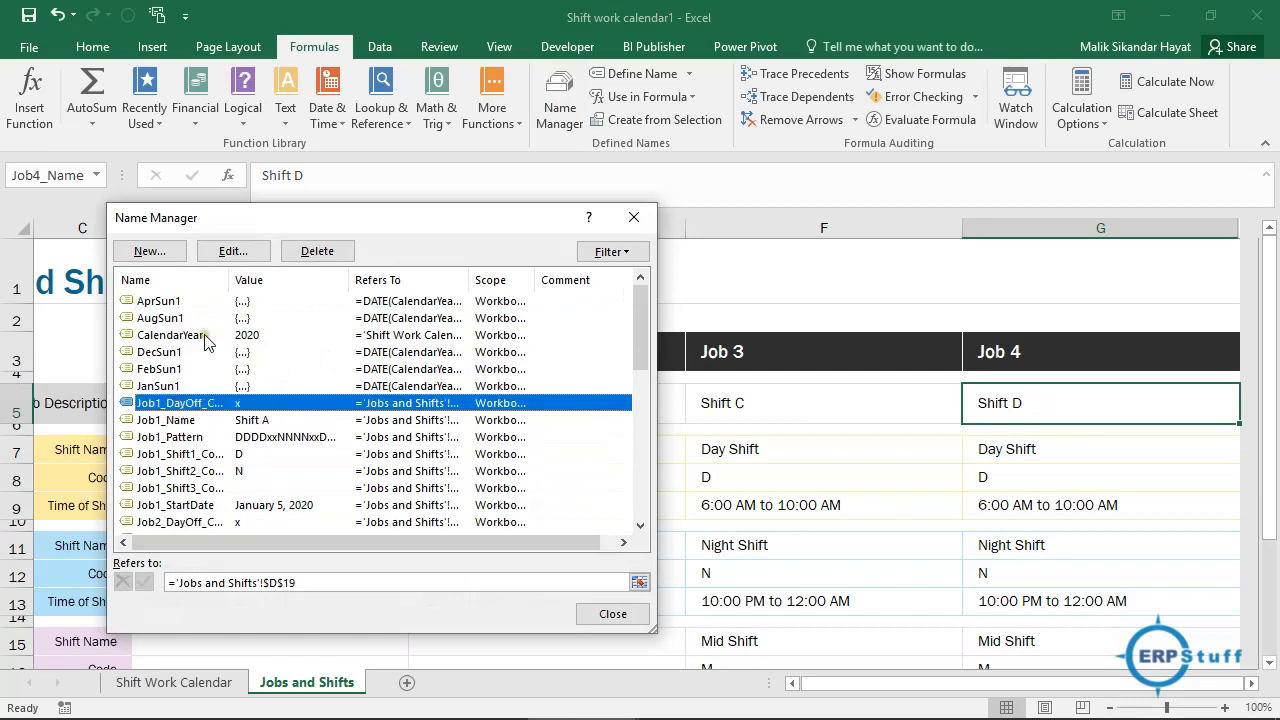
{"action": "left_click_drag", "start_coordinate": [228, 280], "coordinate": [302, 281]}
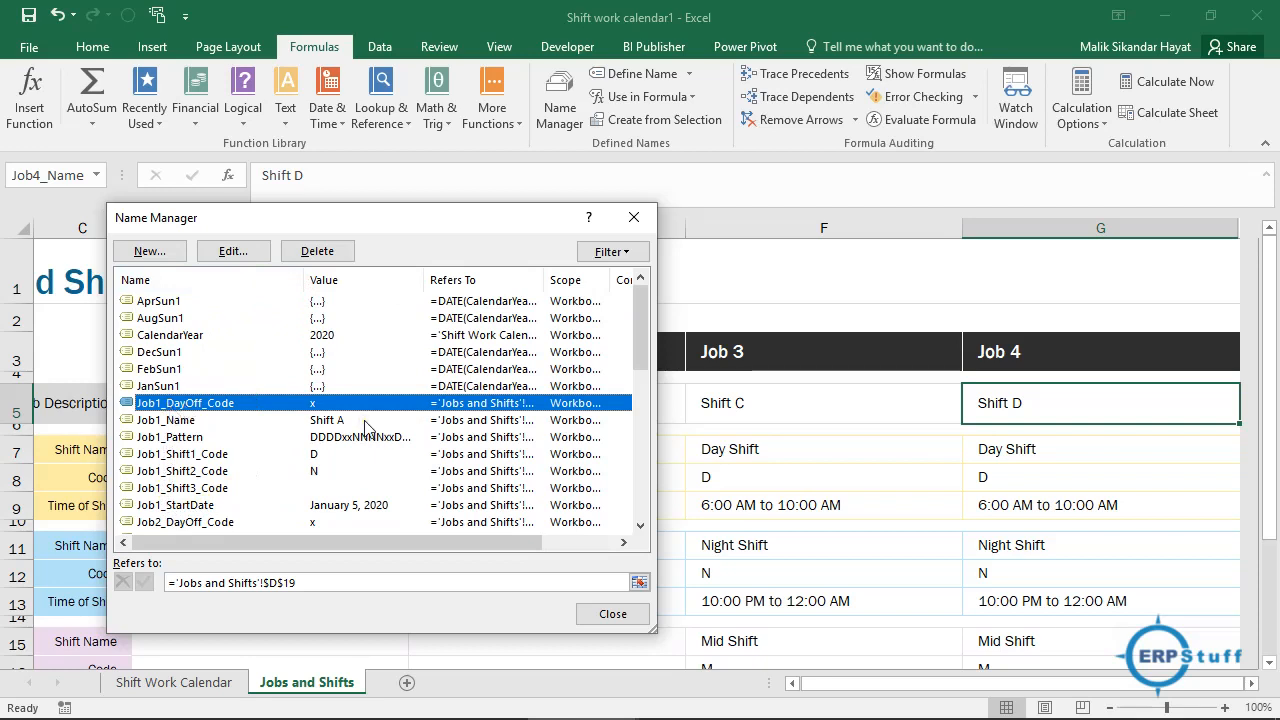
{"action": "left_click", "coordinate": [212, 406]}
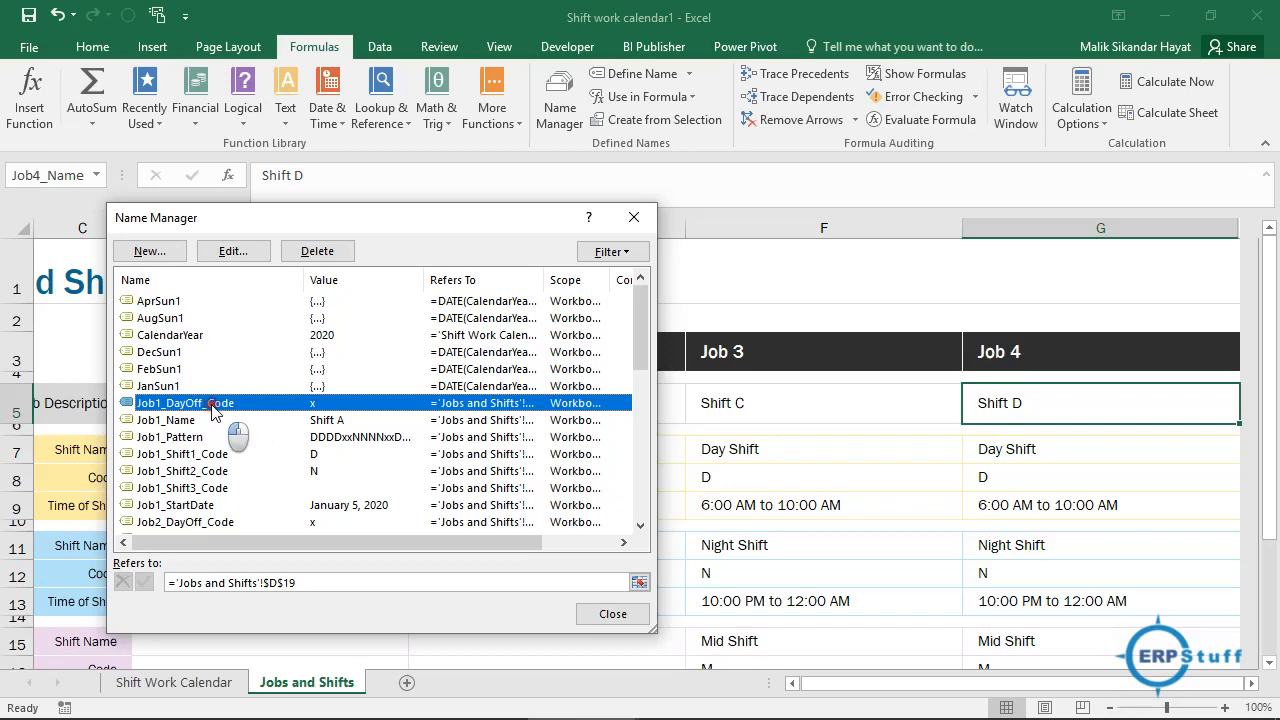
{"action": "left_click", "coordinate": [234, 250]}
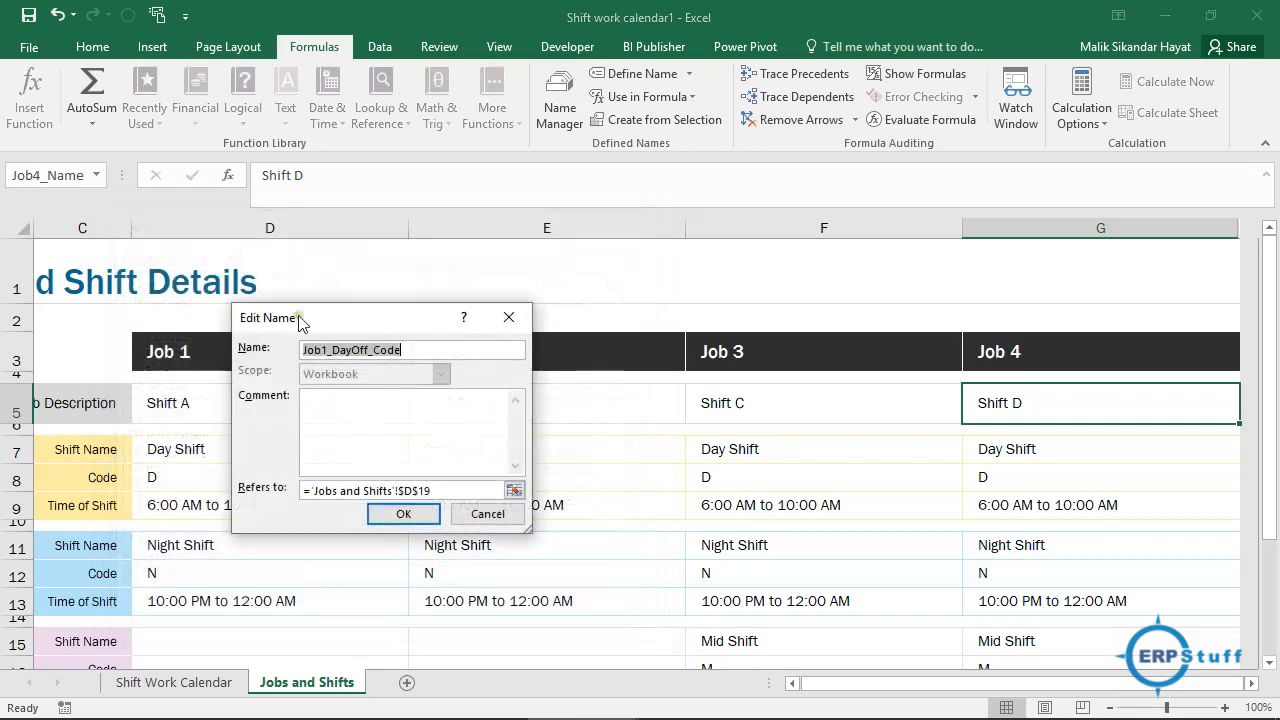
{"action": "left_click_drag", "start_coordinate": [420, 351], "coordinate": [217, 334]}
{"action": "key", "text": "Escape"}
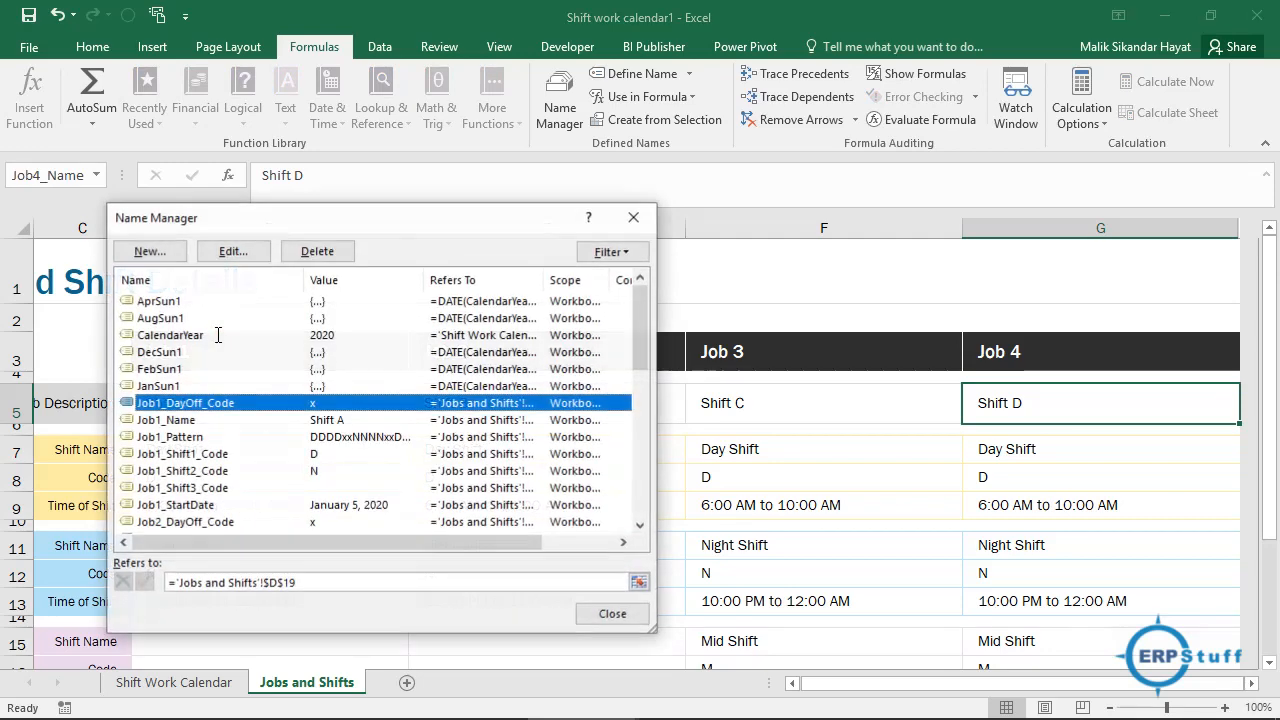
Create the workbook-scoped defined name Job4_DayOff_Code, referring to Job 4's day off code in G19 of the Jobs and Shifts sheet.
{"action": "left_click", "coordinate": [160, 258]}
{"action": "key", "text": "ctrl+v"}
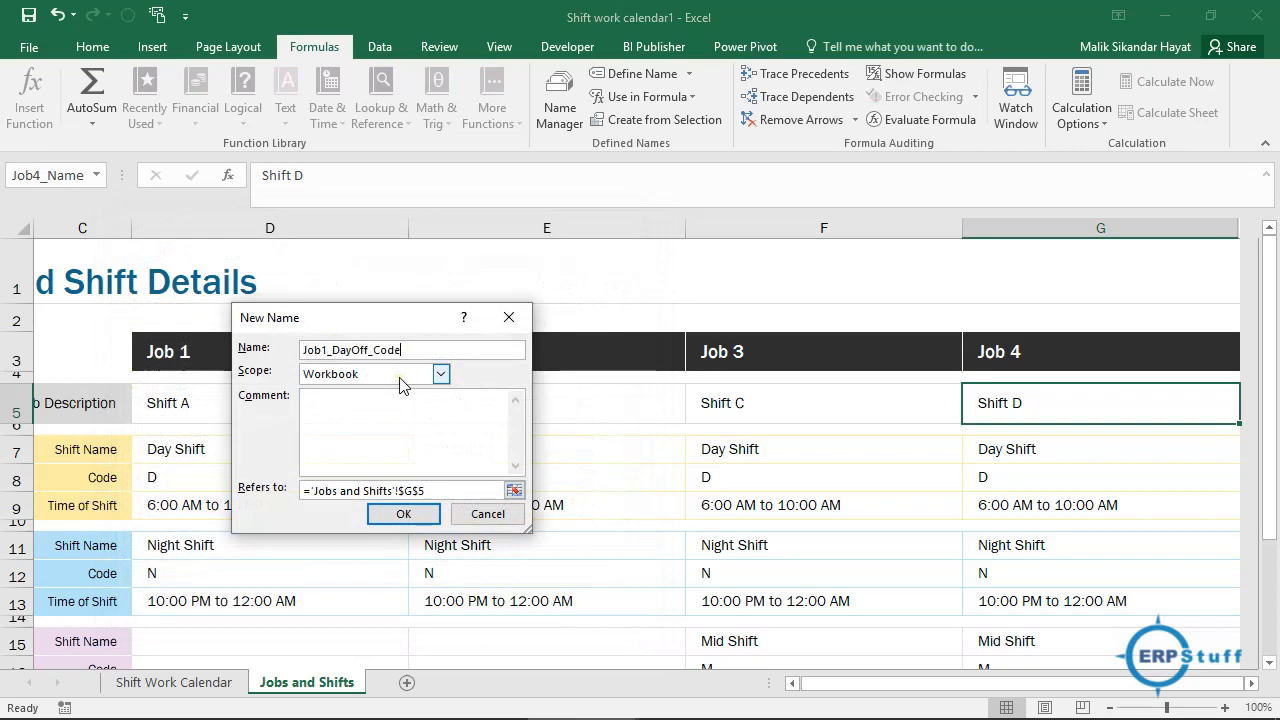
{"action": "left_click", "coordinate": [327, 351]}
{"action": "key", "text": "BackSpace"}
{"action": "type", "text": "4"}
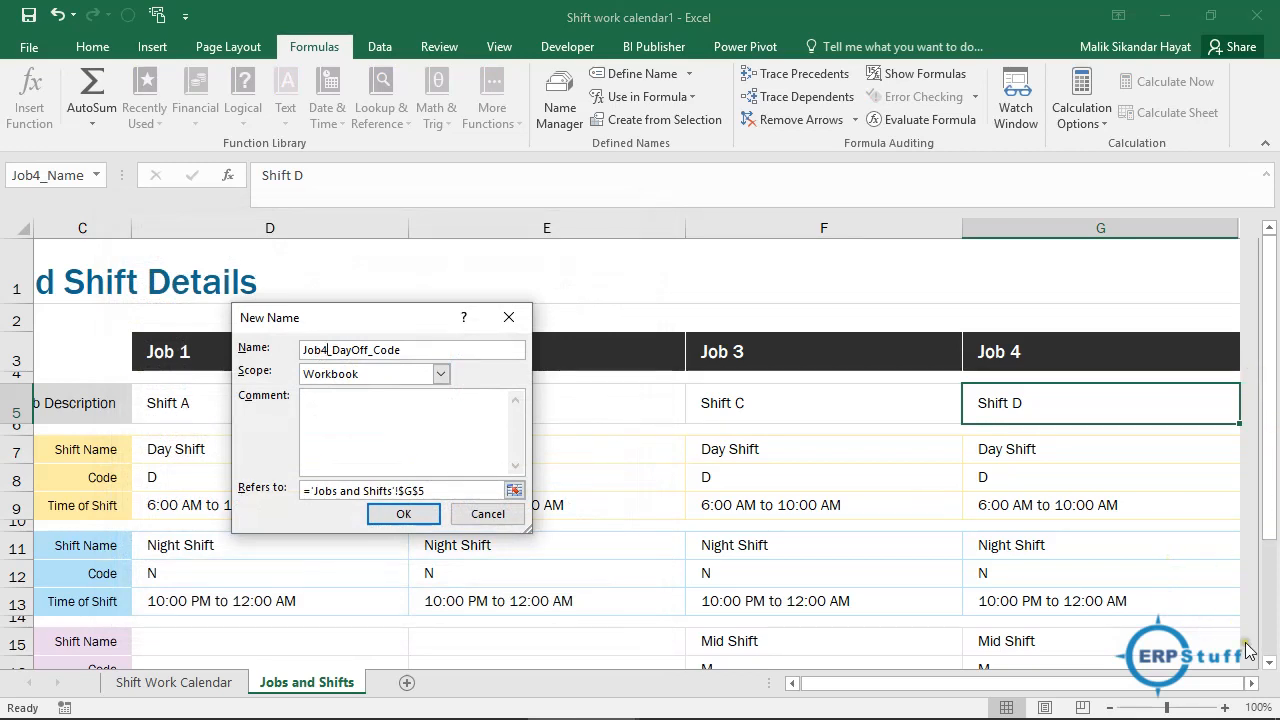
{"action": "left_click", "coordinate": [514, 490]}
{"action": "scroll", "coordinate": [1270, 662], "scroll_direction": "down", "scroll_amount": 4}
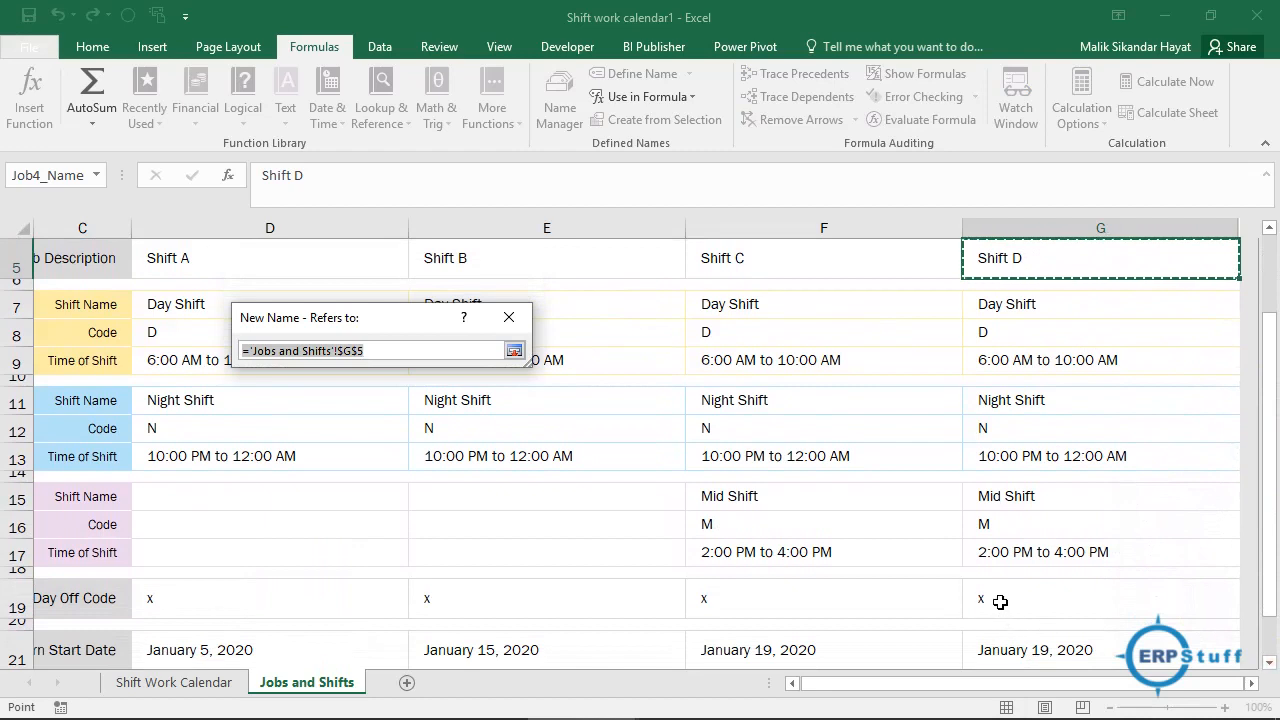
{"action": "left_click", "coordinate": [997, 600]}
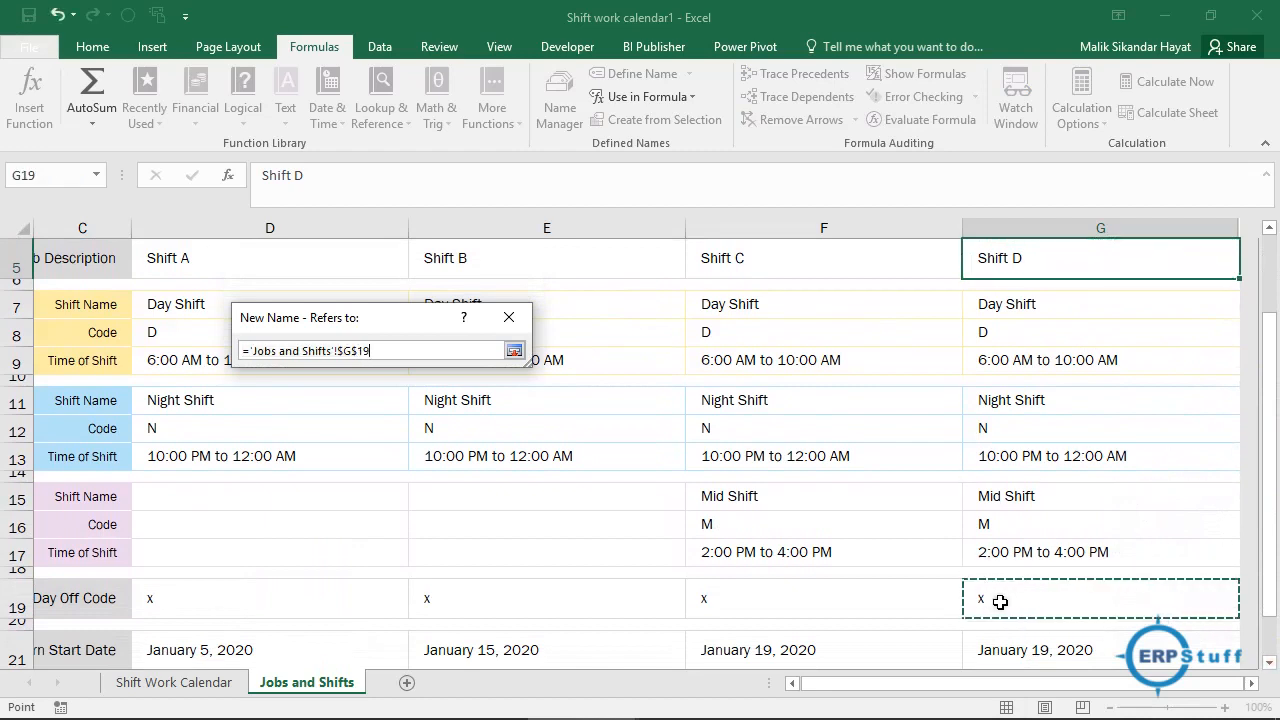
{"action": "left_click", "coordinate": [514, 350]}
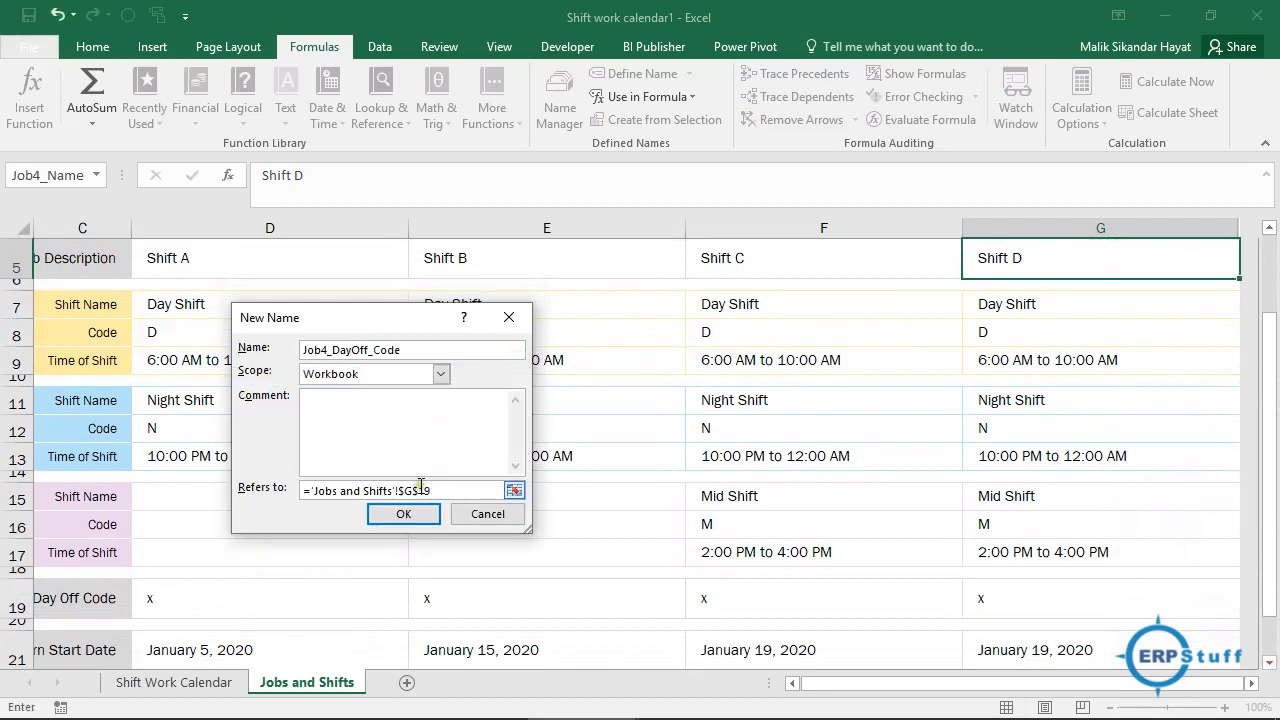
{"action": "left_click", "coordinate": [403, 514]}
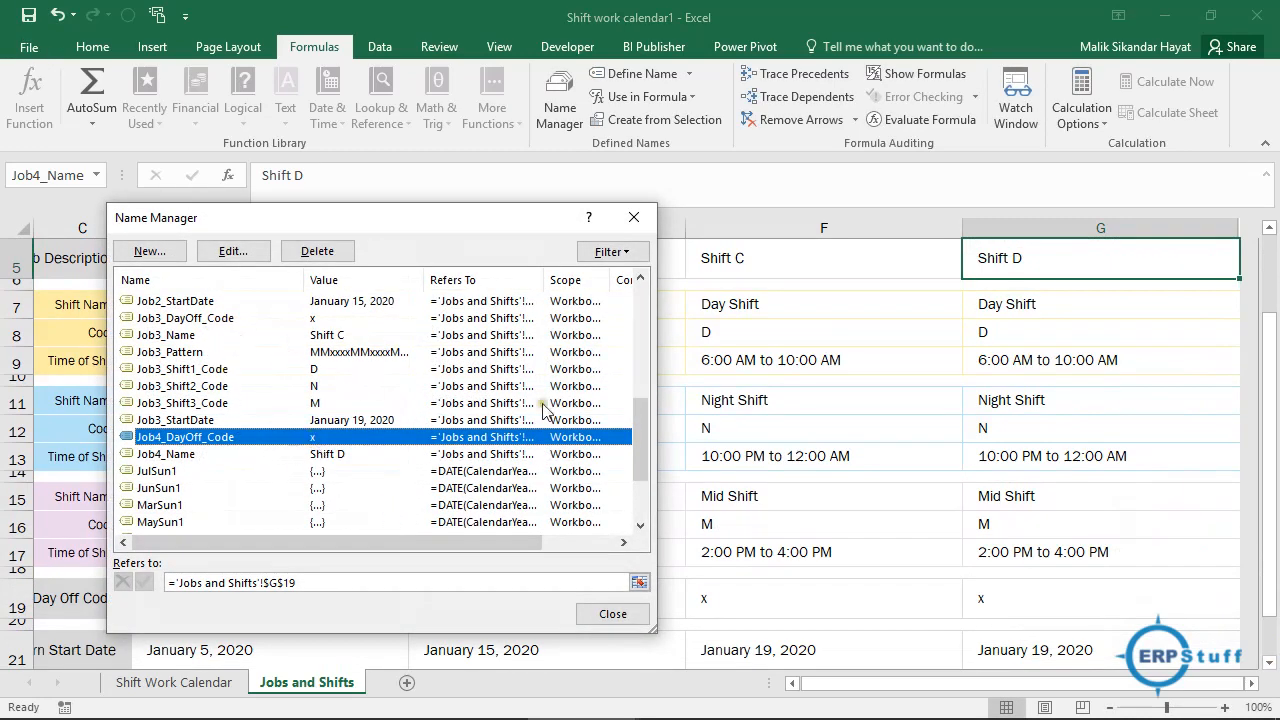
Find Job 1's pattern among the defined names and take its name text, Job1_Pattern, without editing the entry.
{"action": "left_click", "coordinate": [647, 457]}
{"action": "left_click_drag", "start_coordinate": [647, 457], "coordinate": [638, 371]}
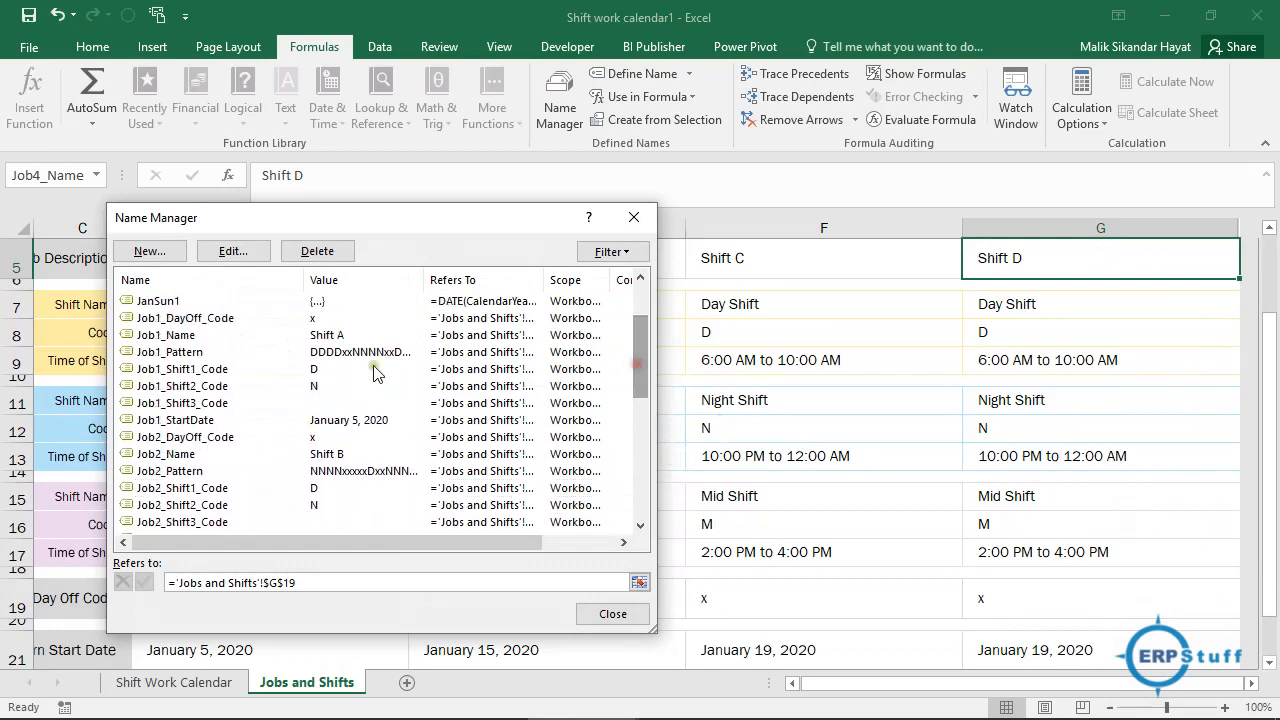
{"action": "left_click", "coordinate": [205, 353]}
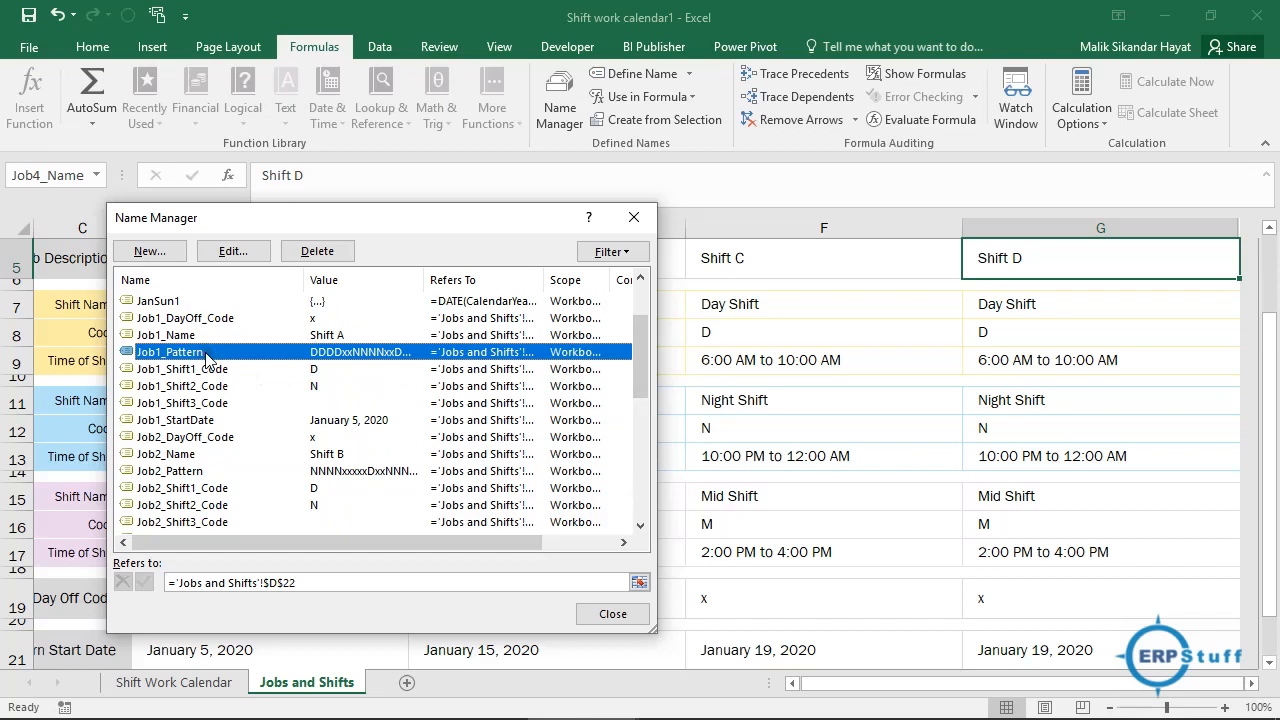
{"action": "left_click", "coordinate": [245, 254]}
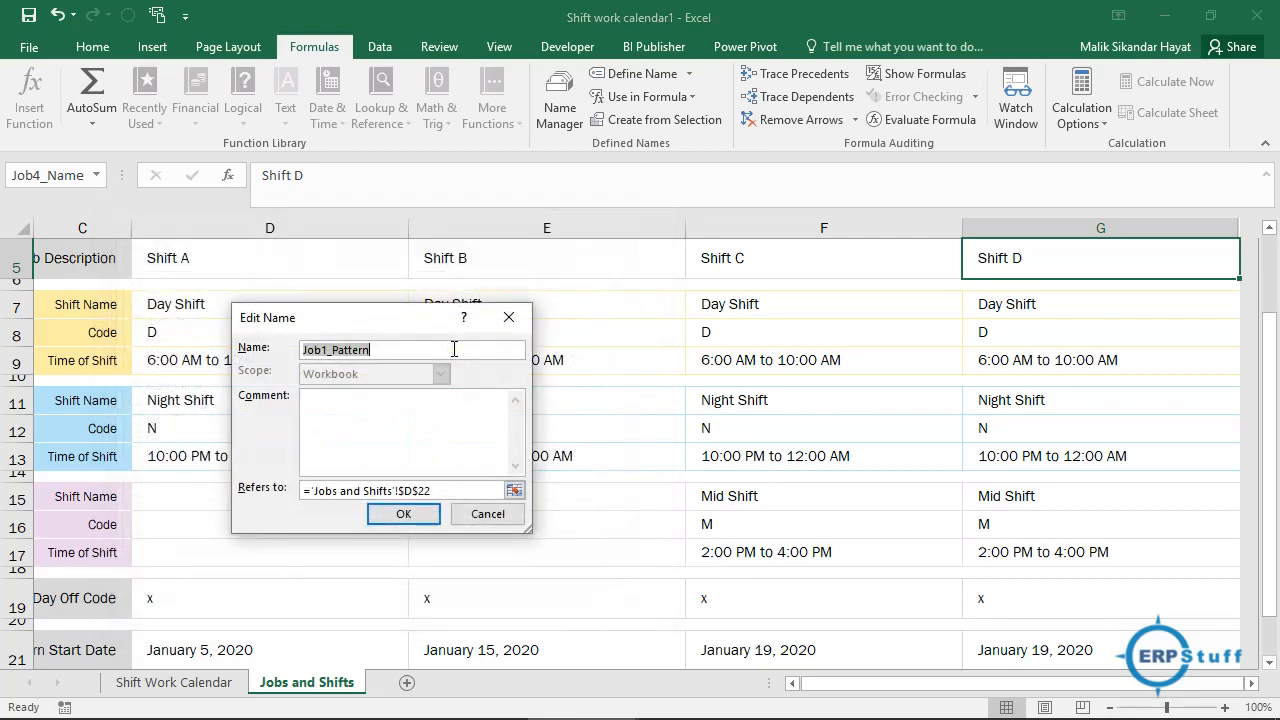
{"action": "left_click", "coordinate": [488, 513]}
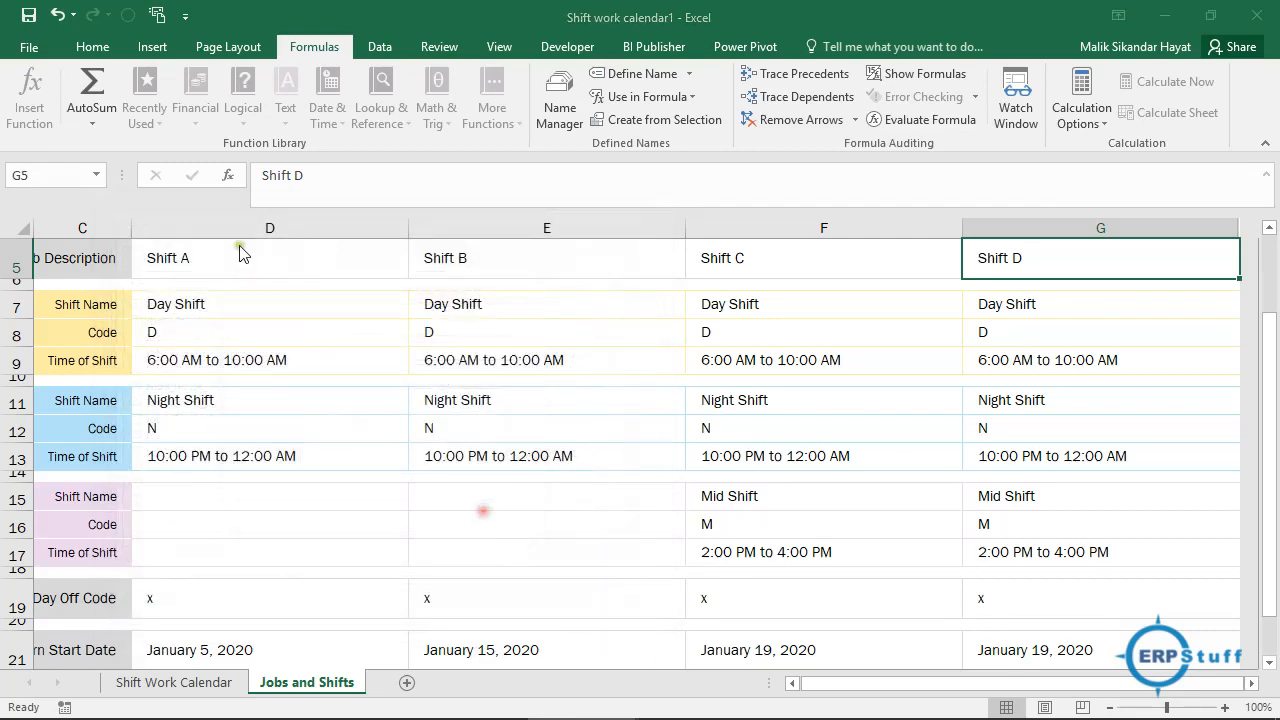
Create the workbook-scoped defined name Job4_Pattern, referring to Job 4's shift pattern in G22 of Jobs and Shifts, and close the Name Manager.
{"action": "left_click", "coordinate": [150, 251]}
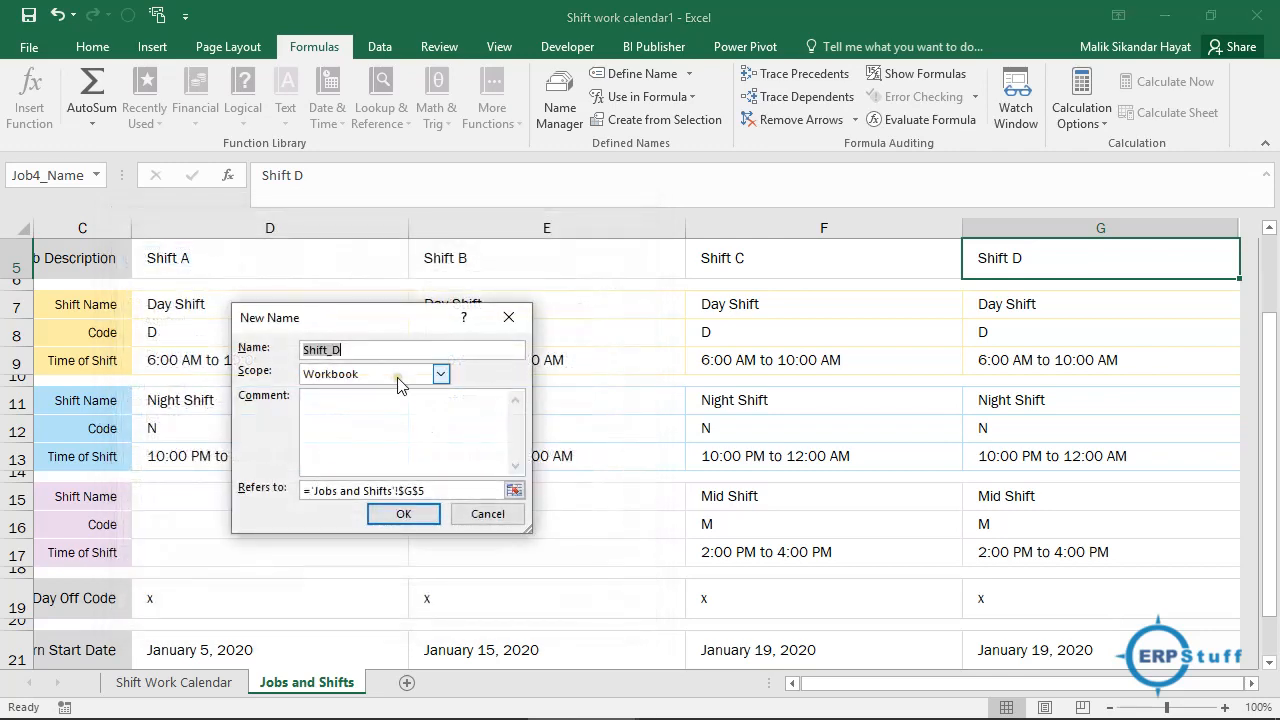
{"action": "left_click", "coordinate": [331, 350]}
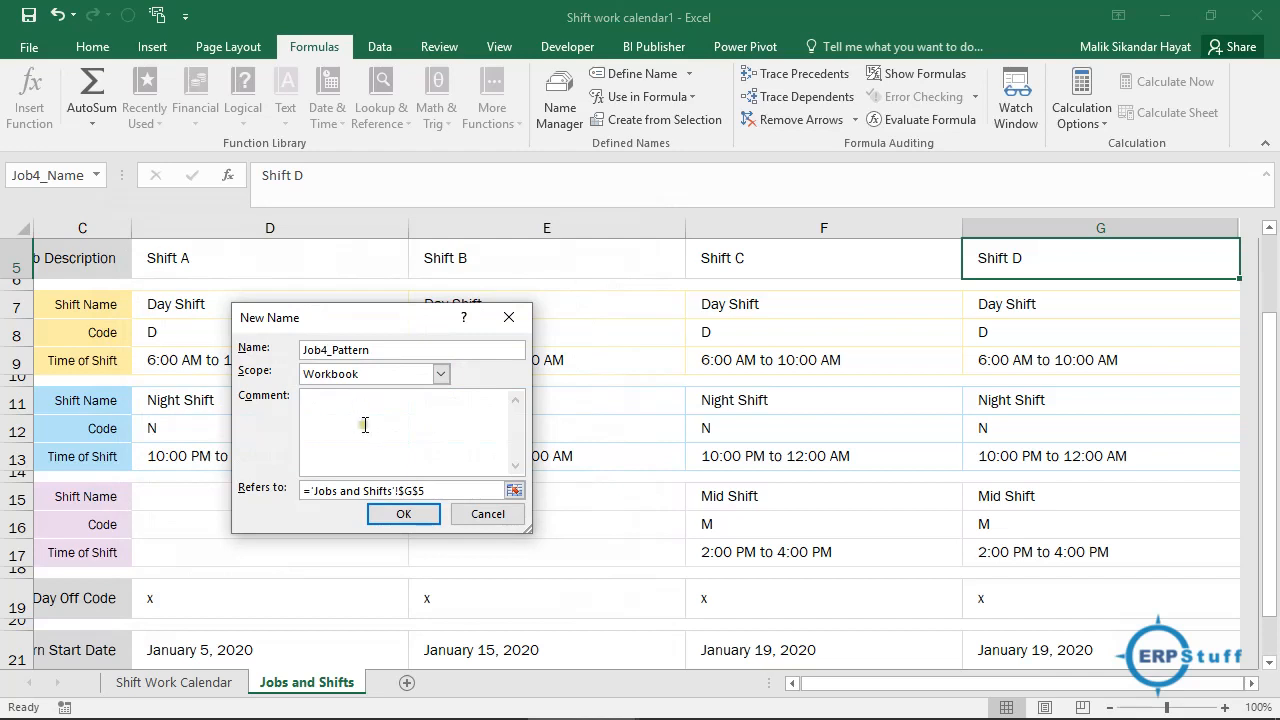
{"action": "left_click", "coordinate": [514, 490]}
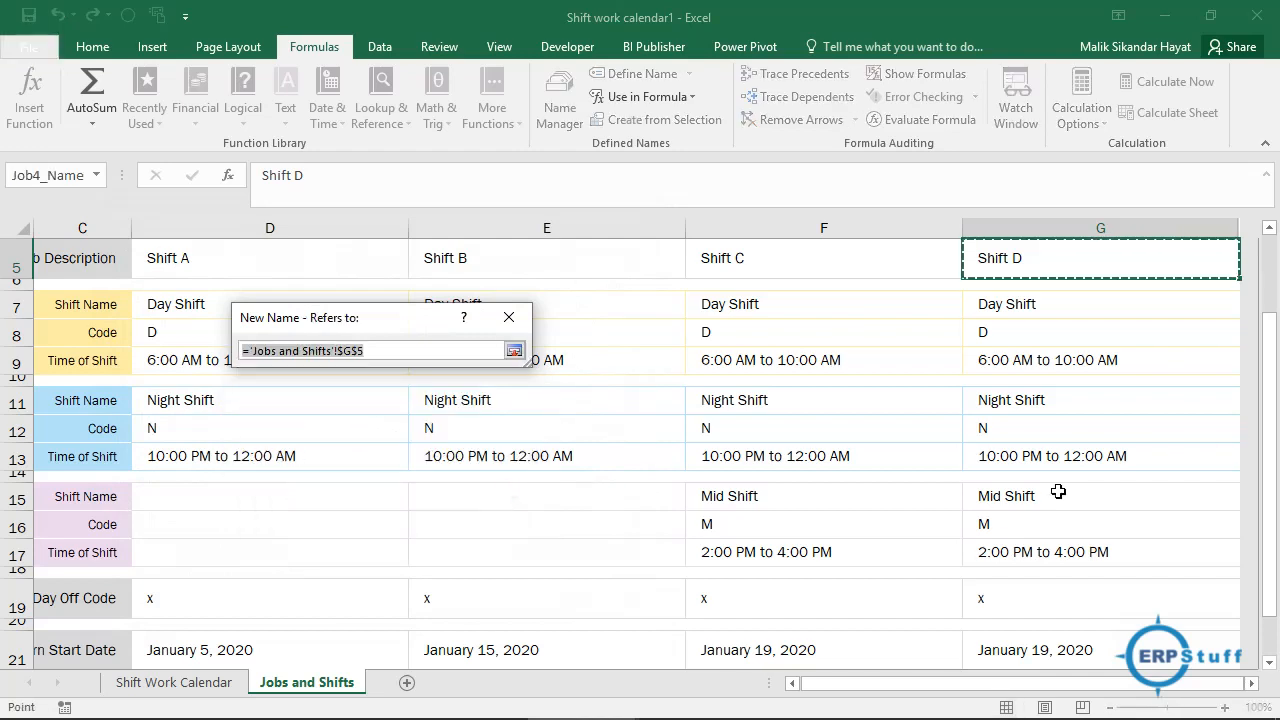
{"action": "left_click_drag", "start_coordinate": [1266, 478], "coordinate": [1266, 540]}
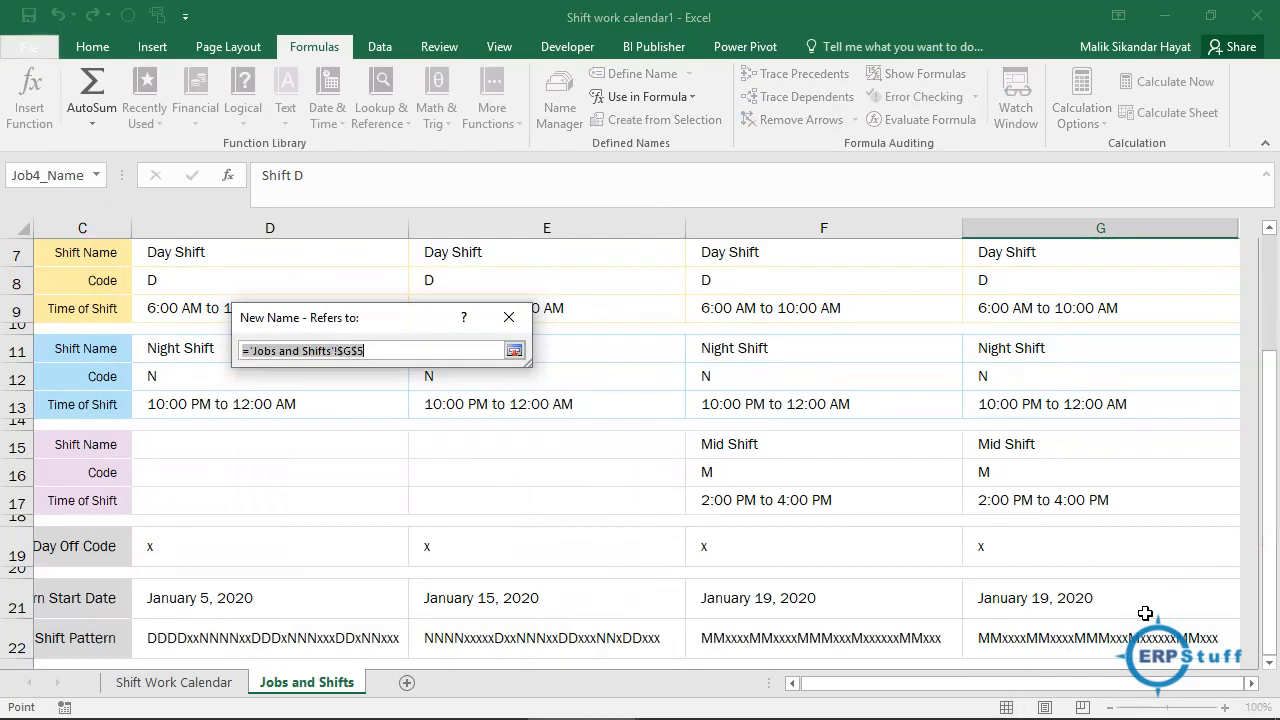
{"action": "left_click", "coordinate": [1118, 638]}
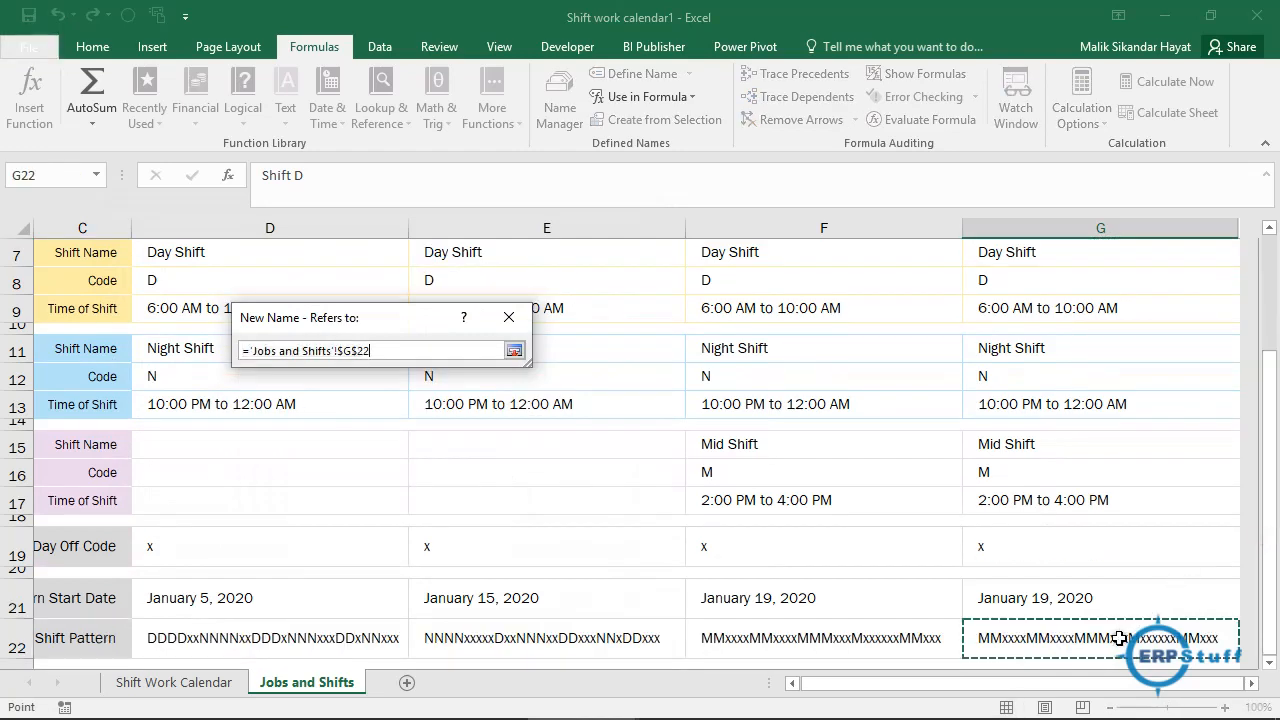
{"action": "left_click", "coordinate": [514, 351]}
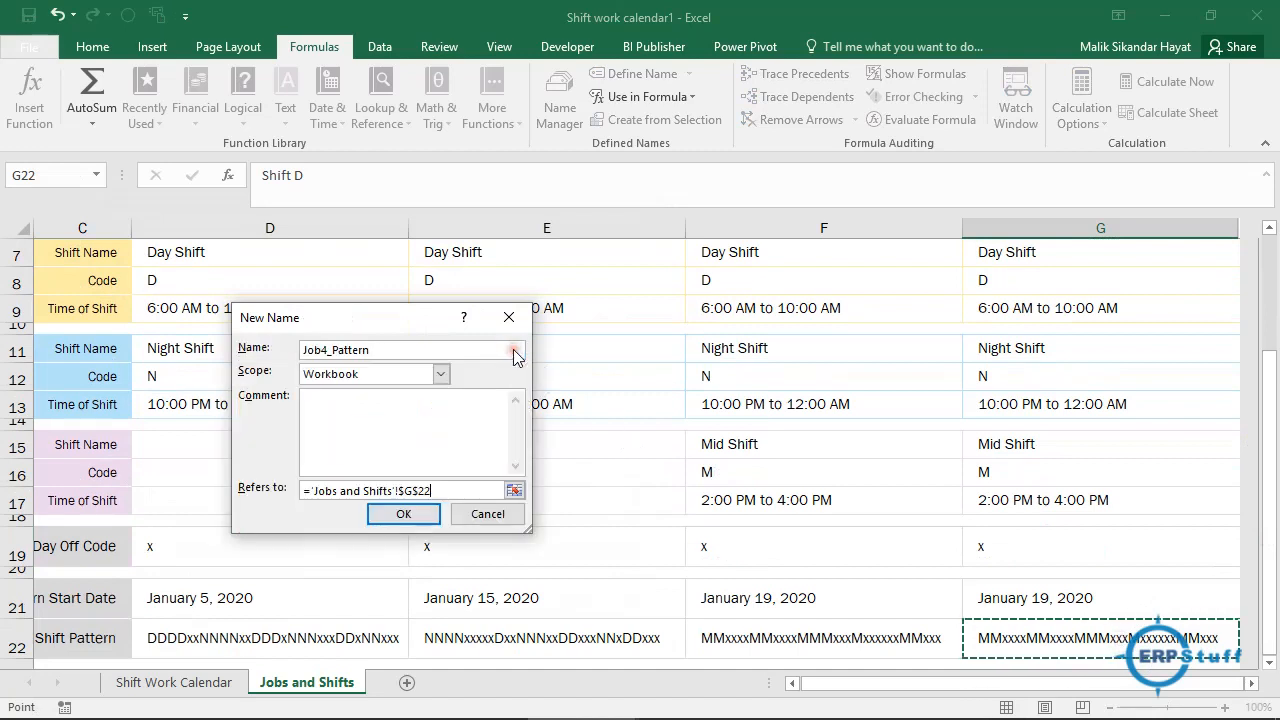
{"action": "left_click", "coordinate": [404, 514]}
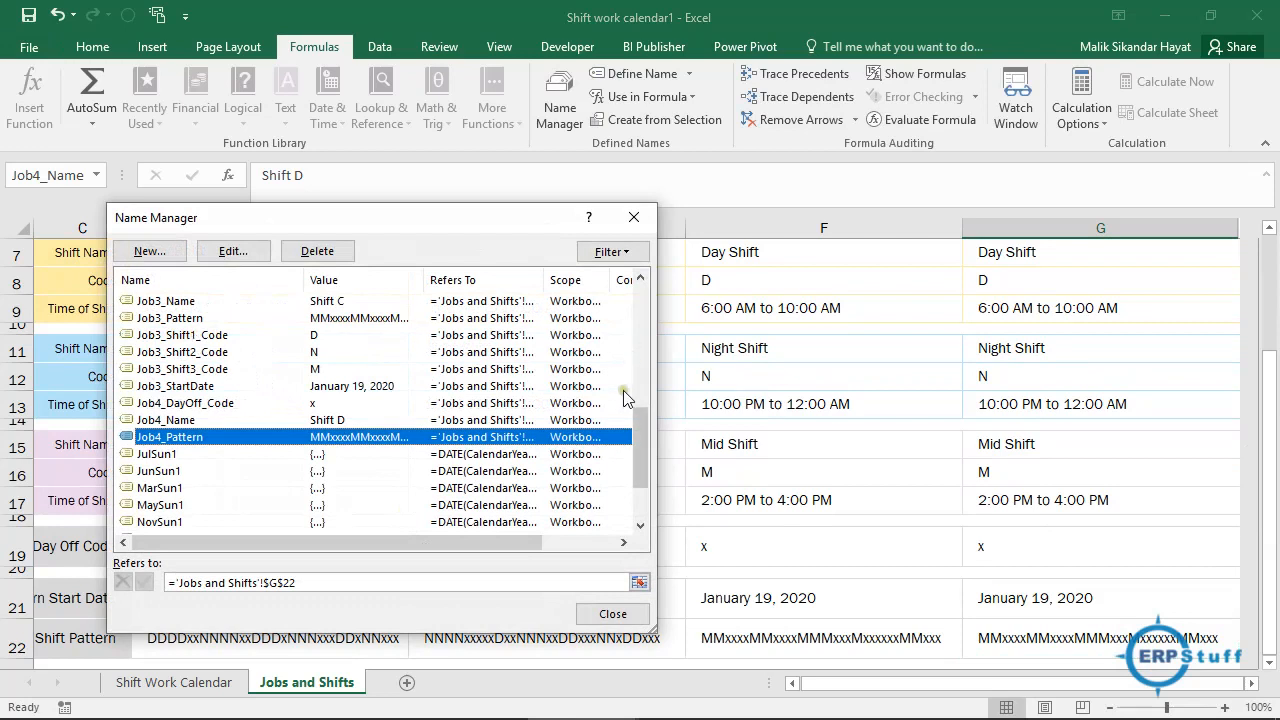
{"action": "left_click_drag", "start_coordinate": [643, 447], "coordinate": [660, 360]}
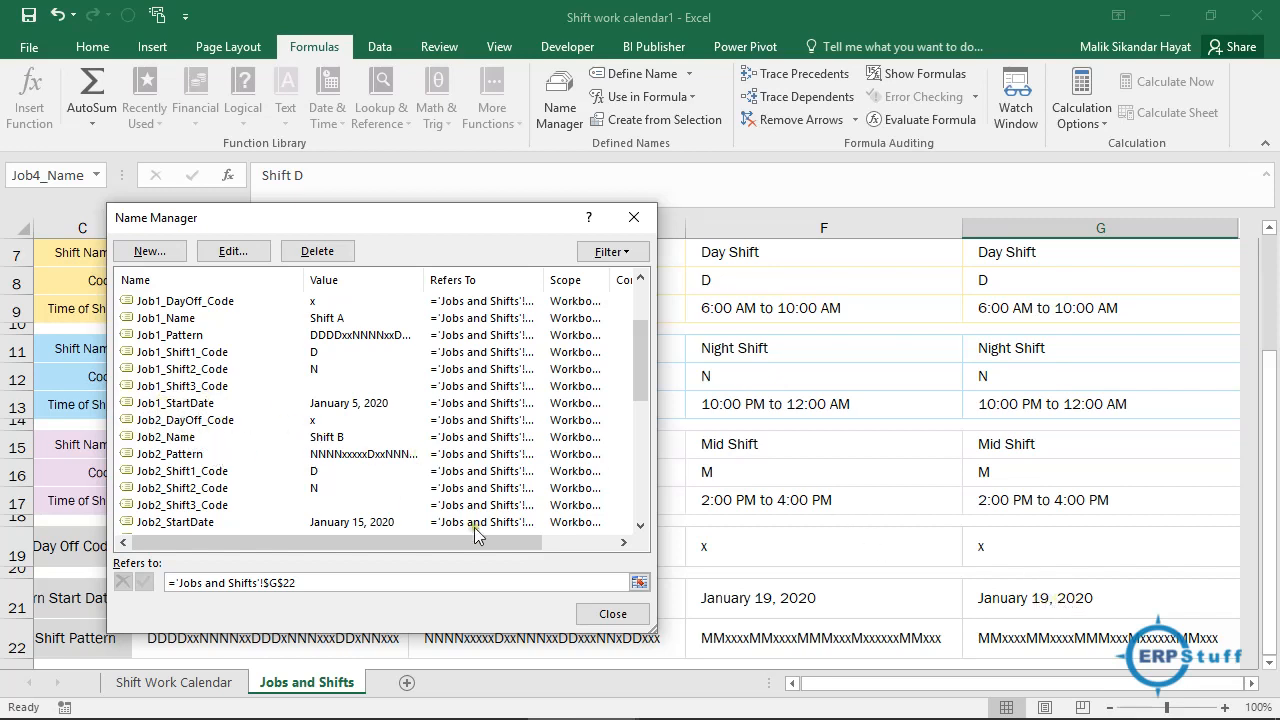
{"action": "left_click", "coordinate": [609, 616]}
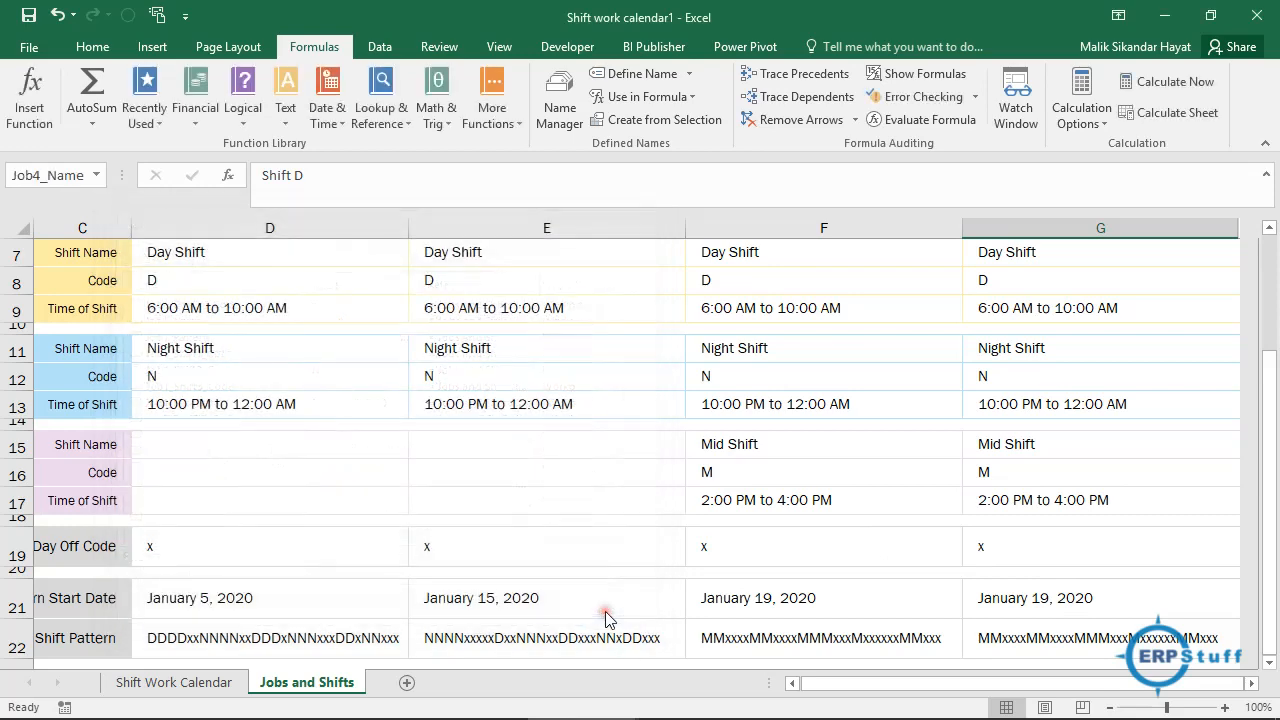
Compare the Shift D formula in C10 of the Shift Work Calendar with the Job 4 cell formula in the ERPstuff forum post in Chrome, and return to Excel.
{"action": "left_click", "coordinate": [177, 684]}
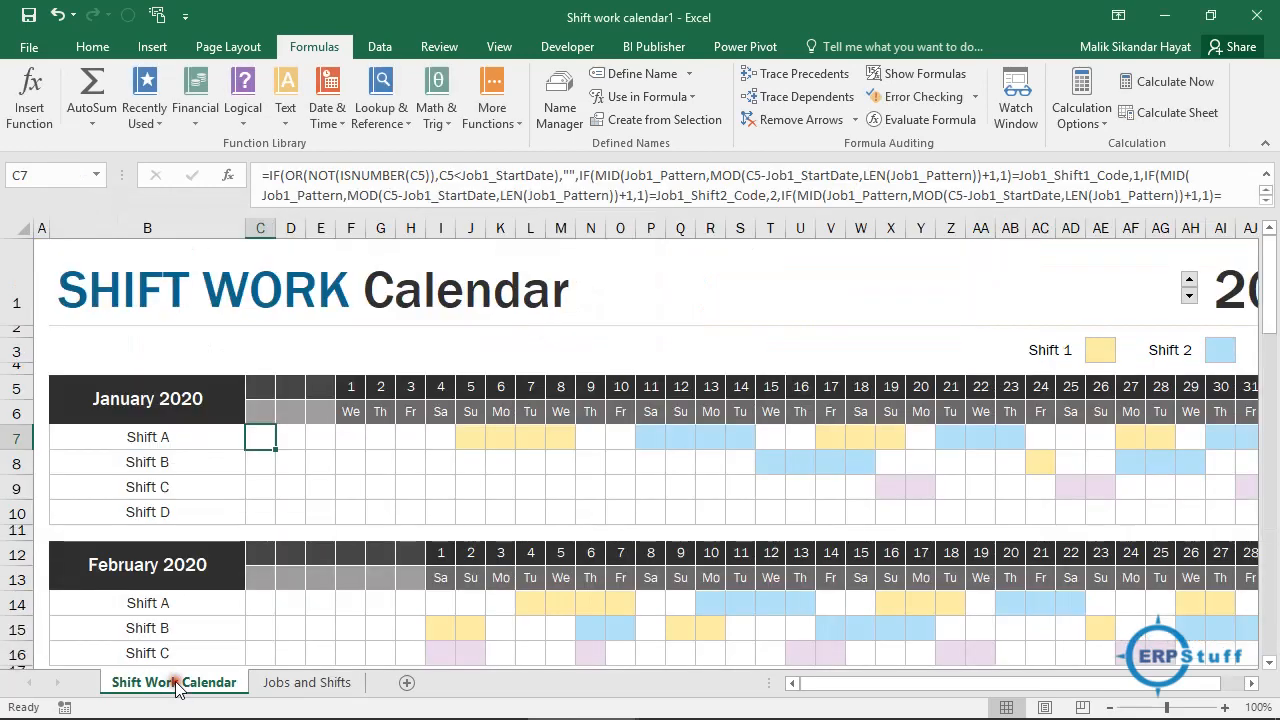
{"action": "left_click", "coordinate": [256, 514]}
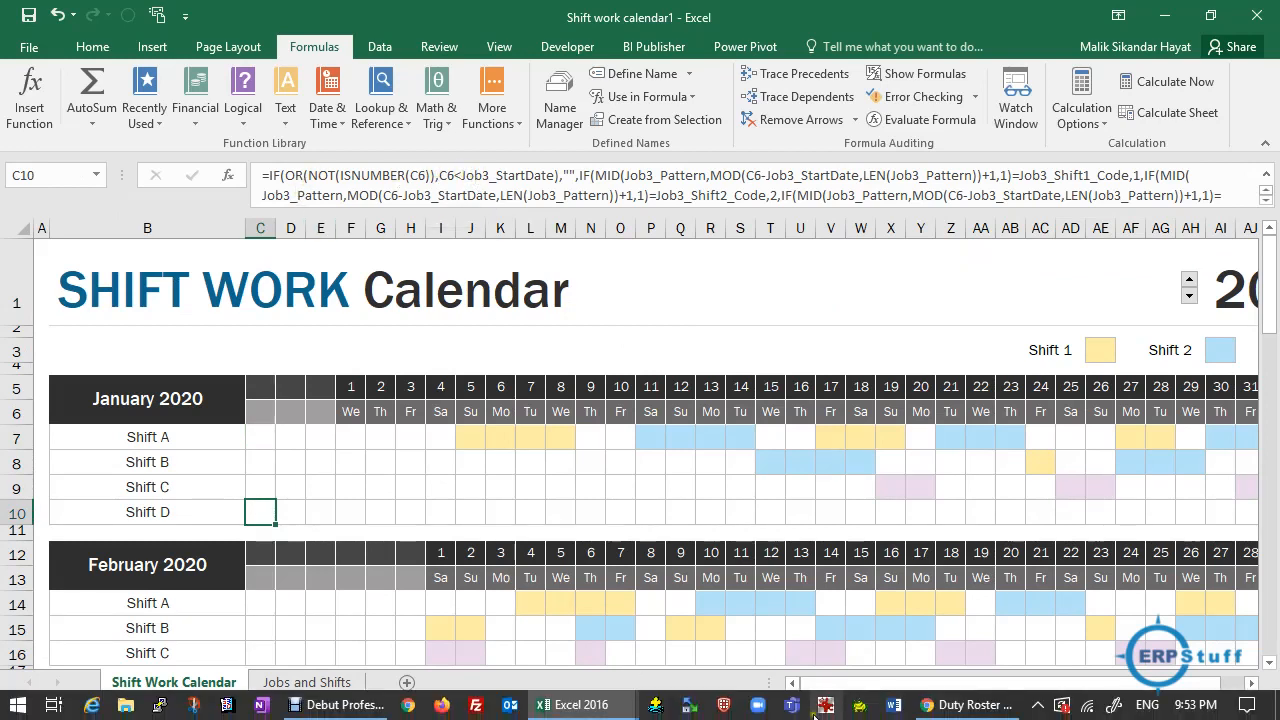
{"action": "left_click", "coordinate": [950, 705]}
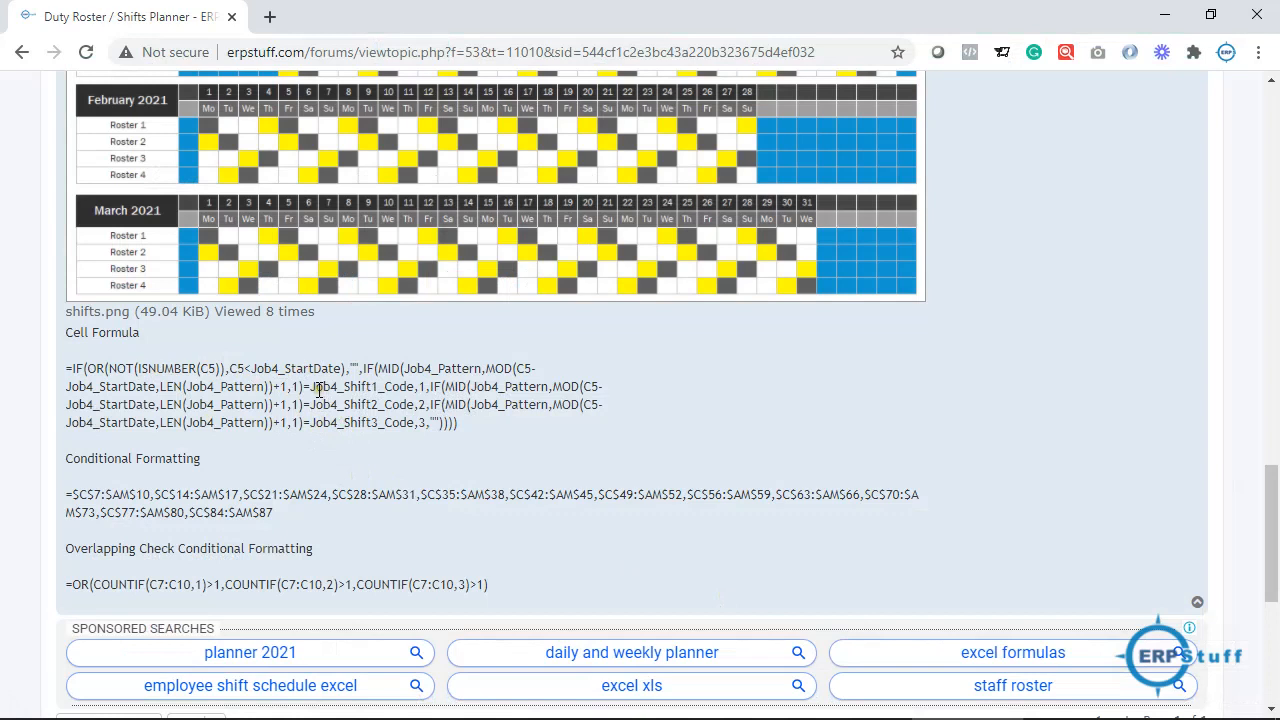
{"action": "left_click_drag", "start_coordinate": [309, 386], "coordinate": [413, 387]}
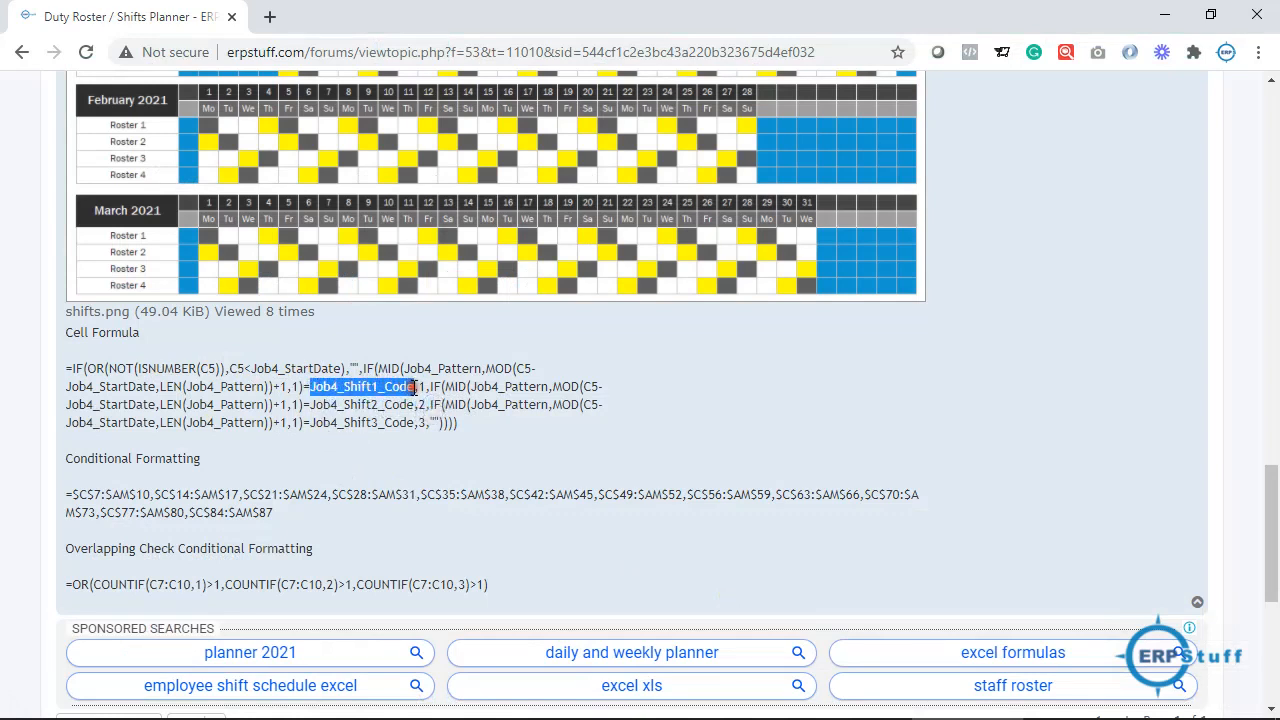
{"action": "left_click", "coordinate": [122, 386]}
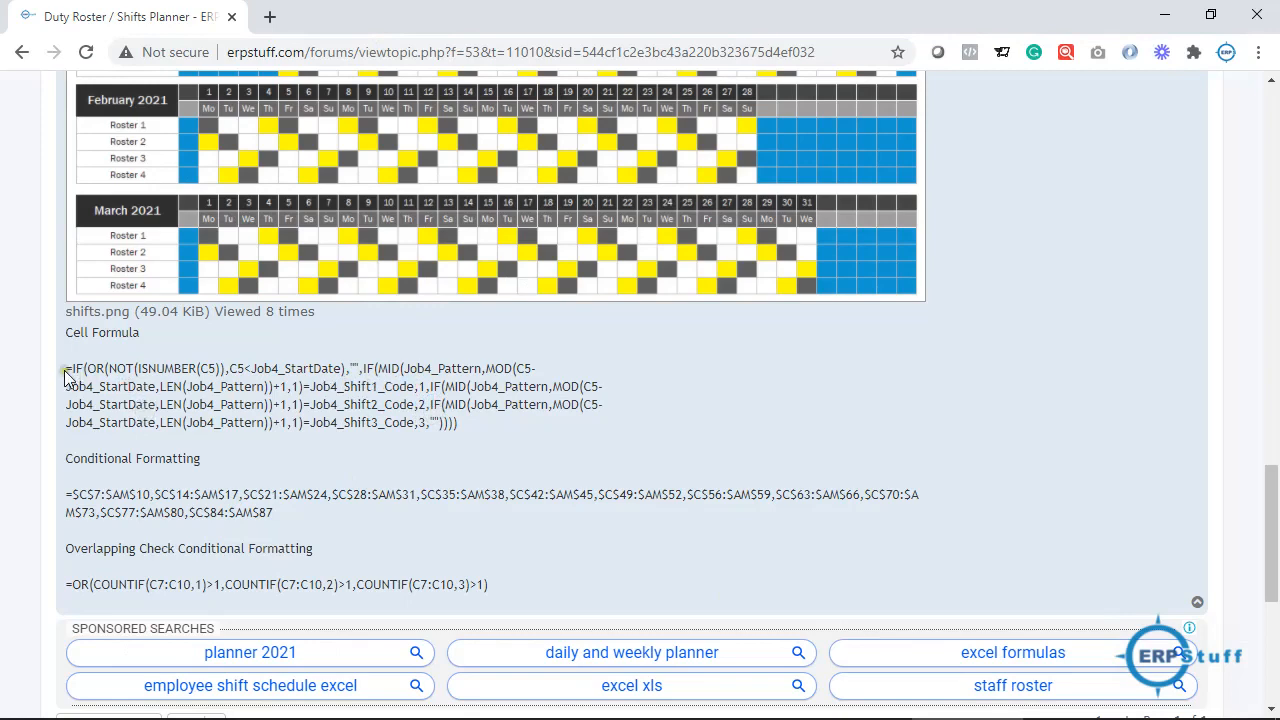
{"action": "left_click_drag", "start_coordinate": [66, 377], "coordinate": [477, 434]}
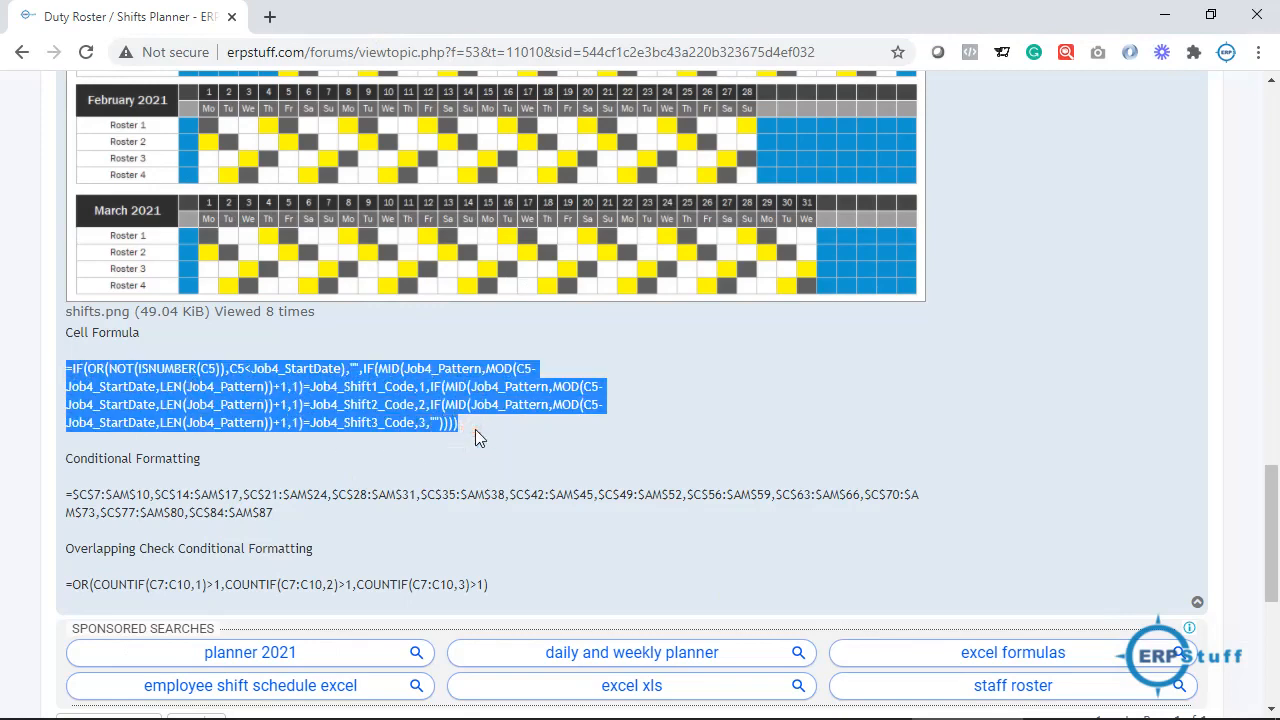
{"action": "key", "text": "alt+Tab"}
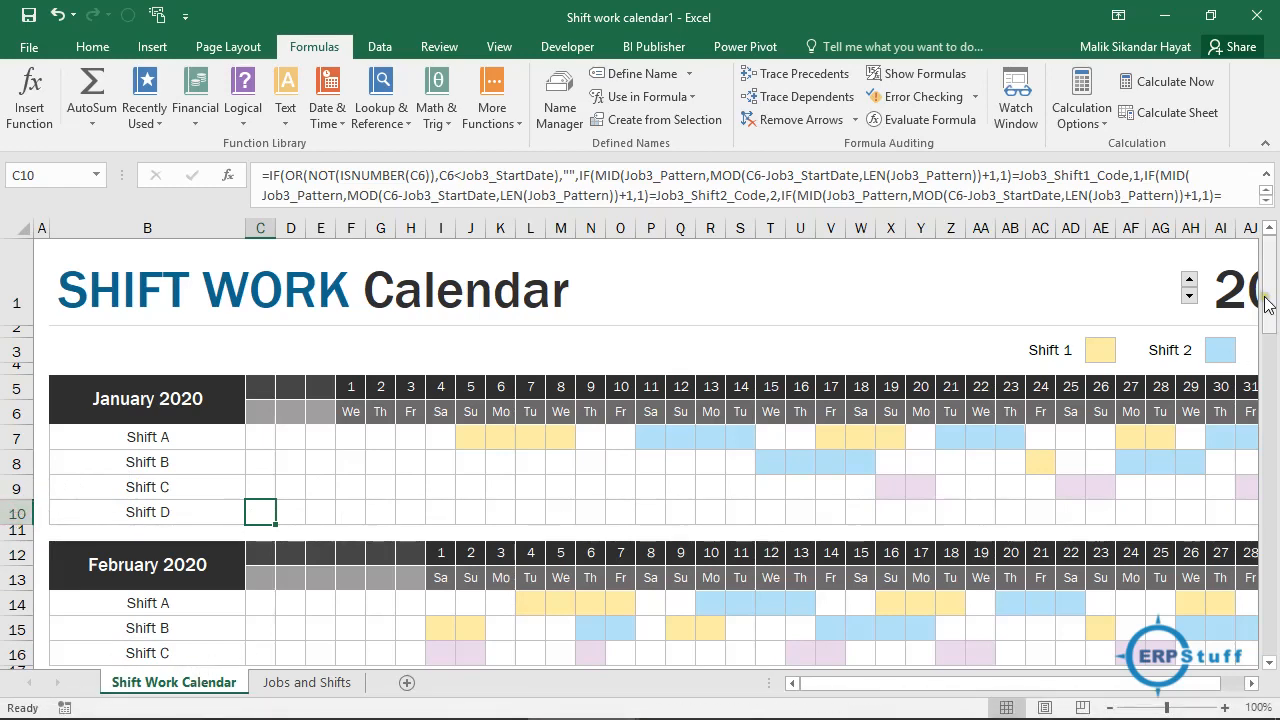
{"action": "left_click_drag", "start_coordinate": [1270, 302], "coordinate": [1275, 250]}
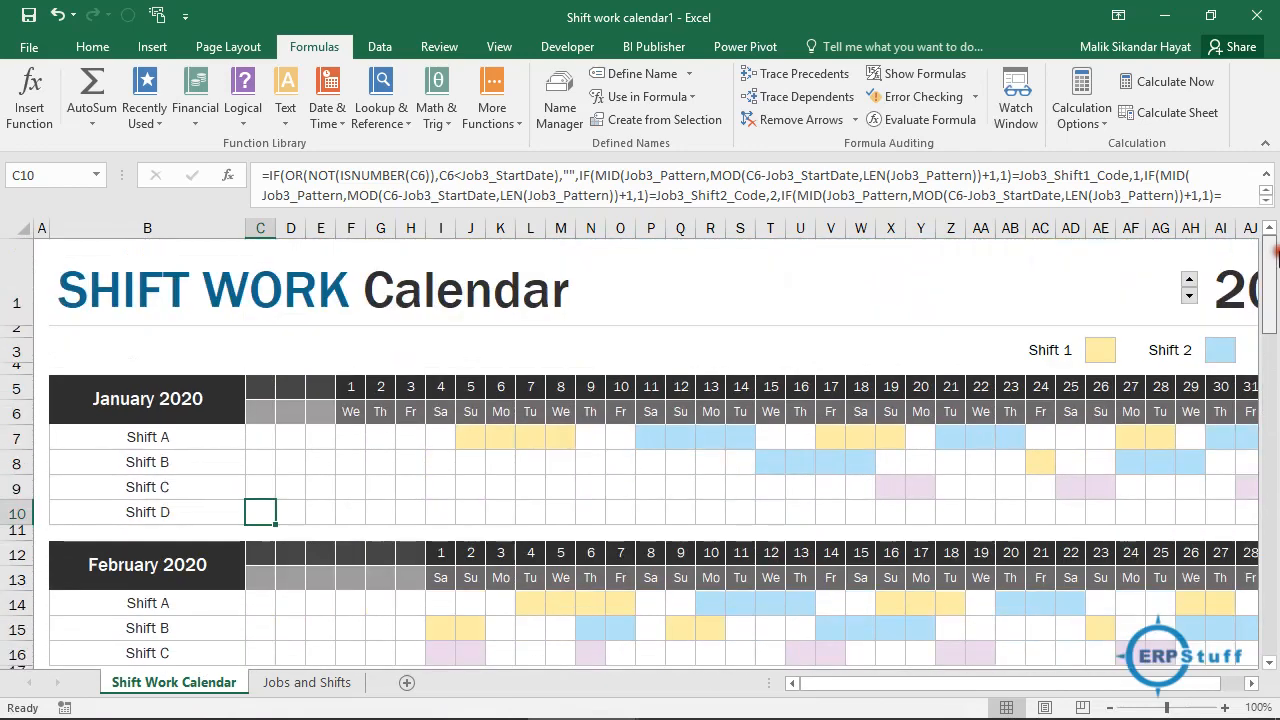
View the conditional formatting rules of Shift A's January 1 cell, F7, with the rules window moved clear of the shift rows.
{"action": "left_click", "coordinate": [352, 438]}
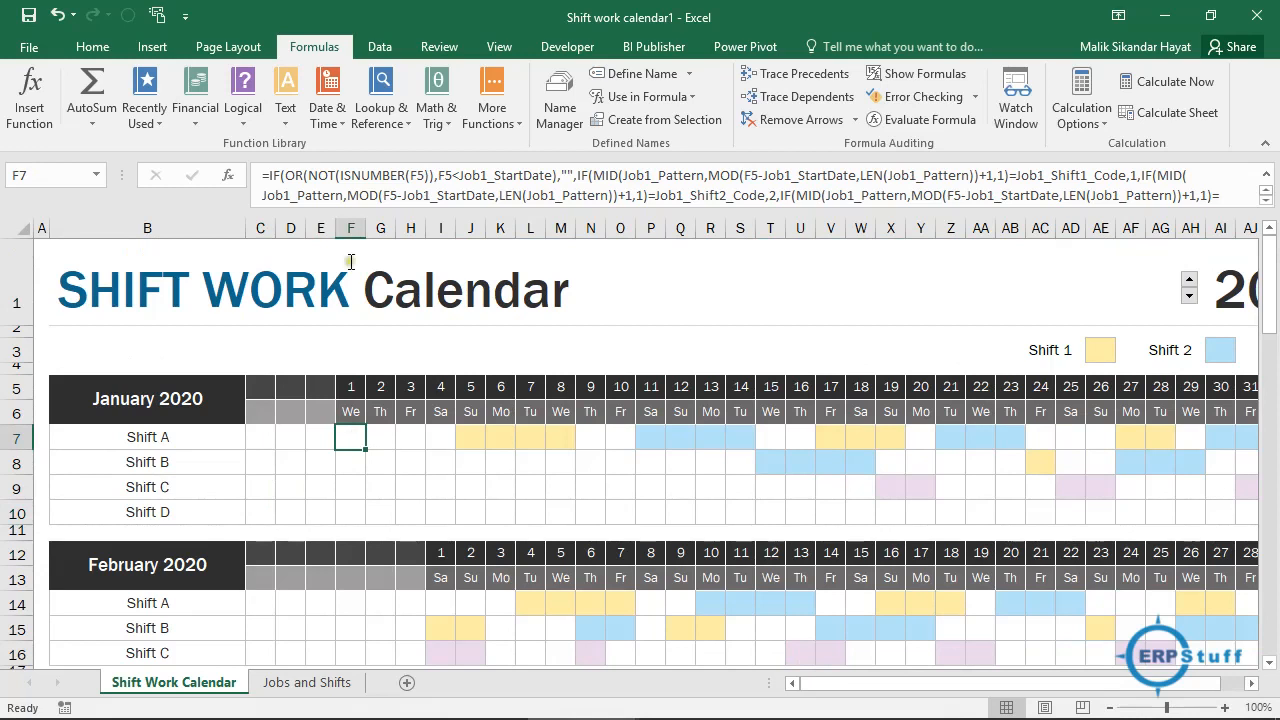
{"action": "left_click", "coordinate": [101, 42]}
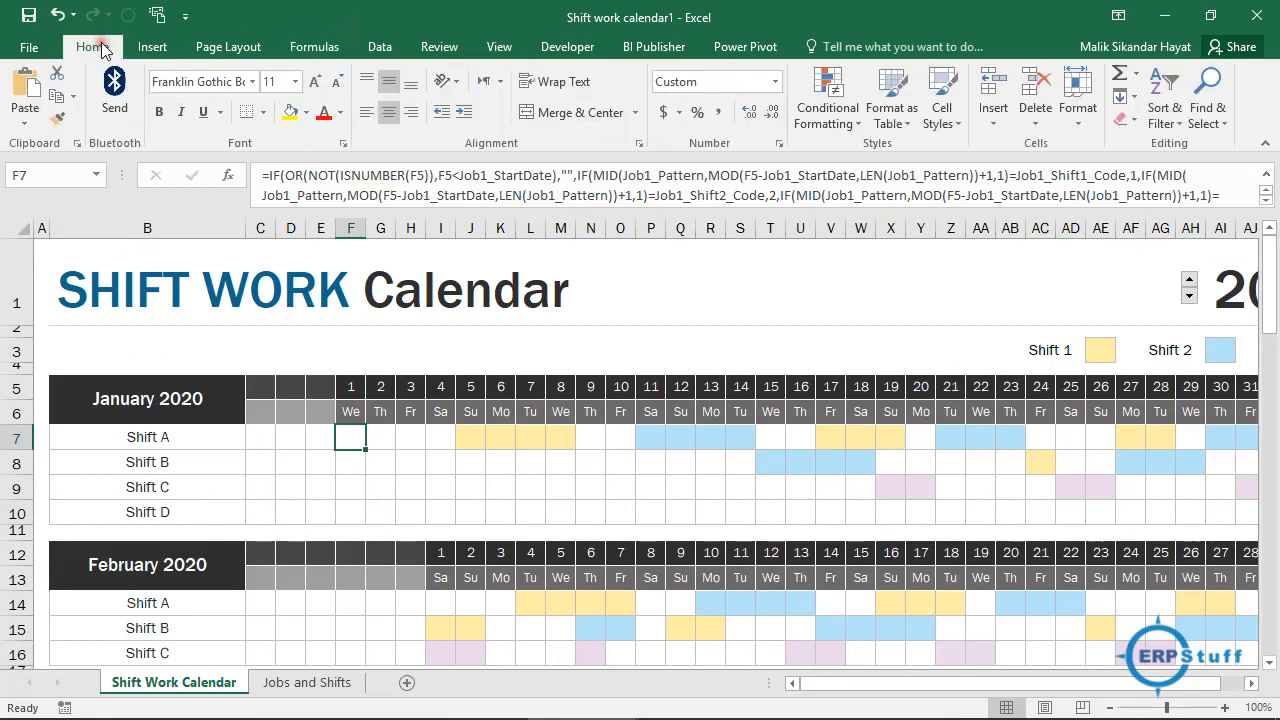
{"action": "left_click", "coordinate": [828, 105]}
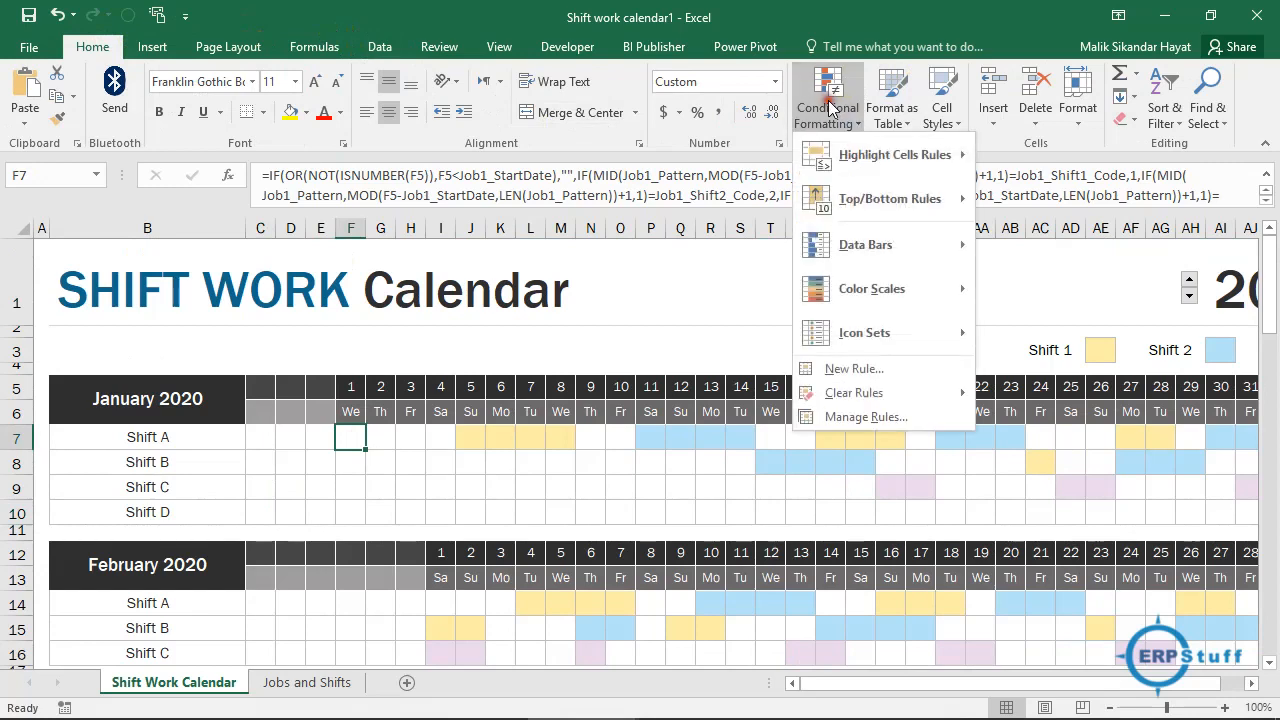
{"action": "left_click", "coordinate": [856, 417]}
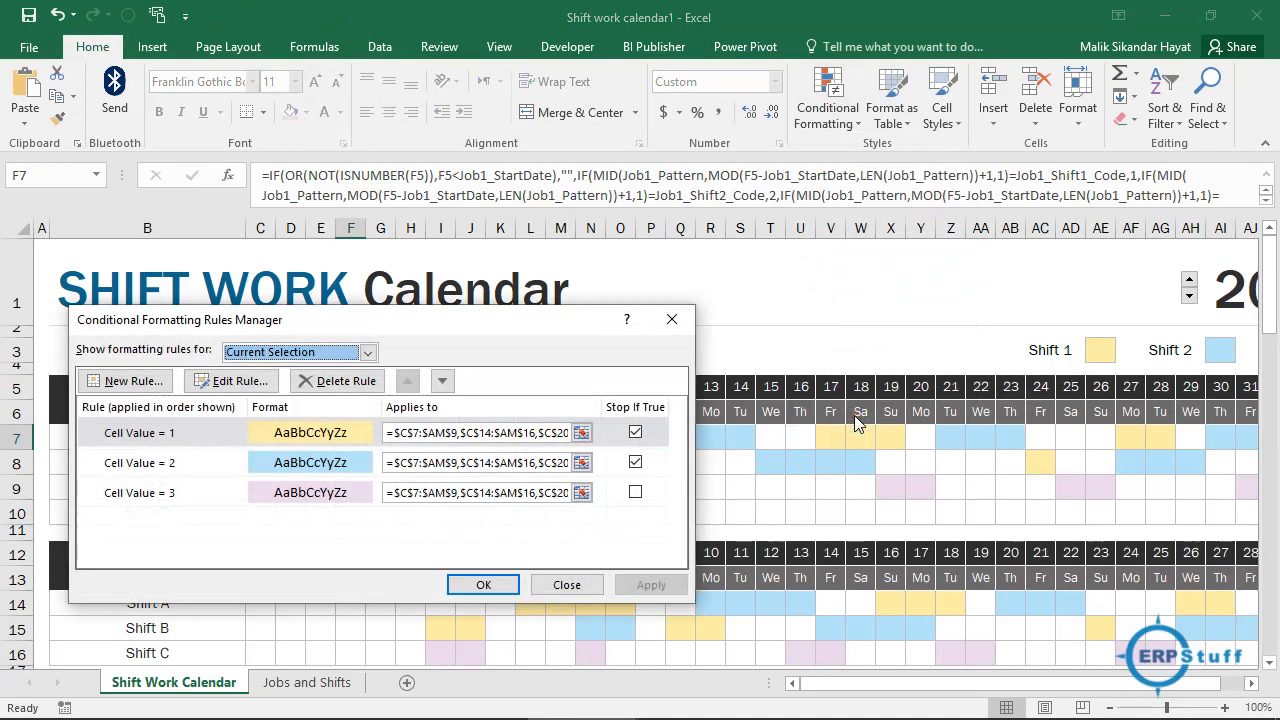
{"action": "left_click_drag", "start_coordinate": [421, 318], "coordinate": [757, 180]}
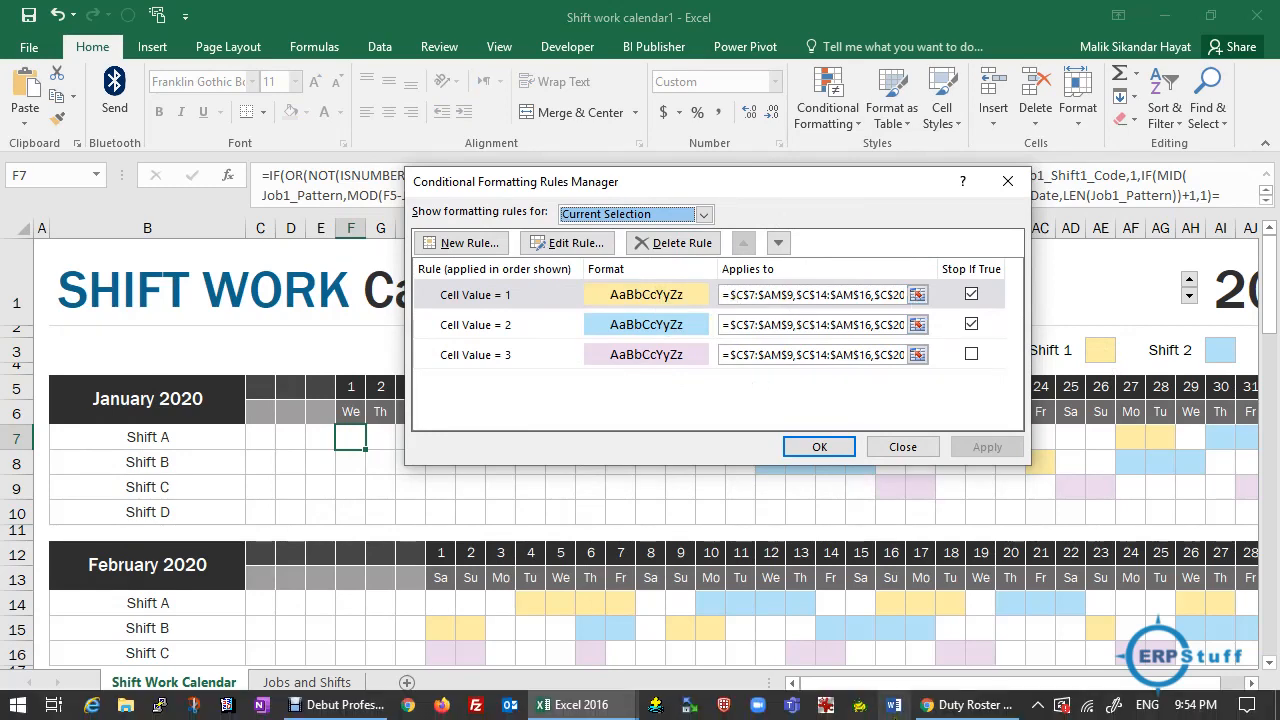
In the ERPstuff forum post in Chrome, examine the conditional formatting ranges and the overlap check formula, and return to Excel's rules list.
{"action": "left_click", "coordinate": [930, 705]}
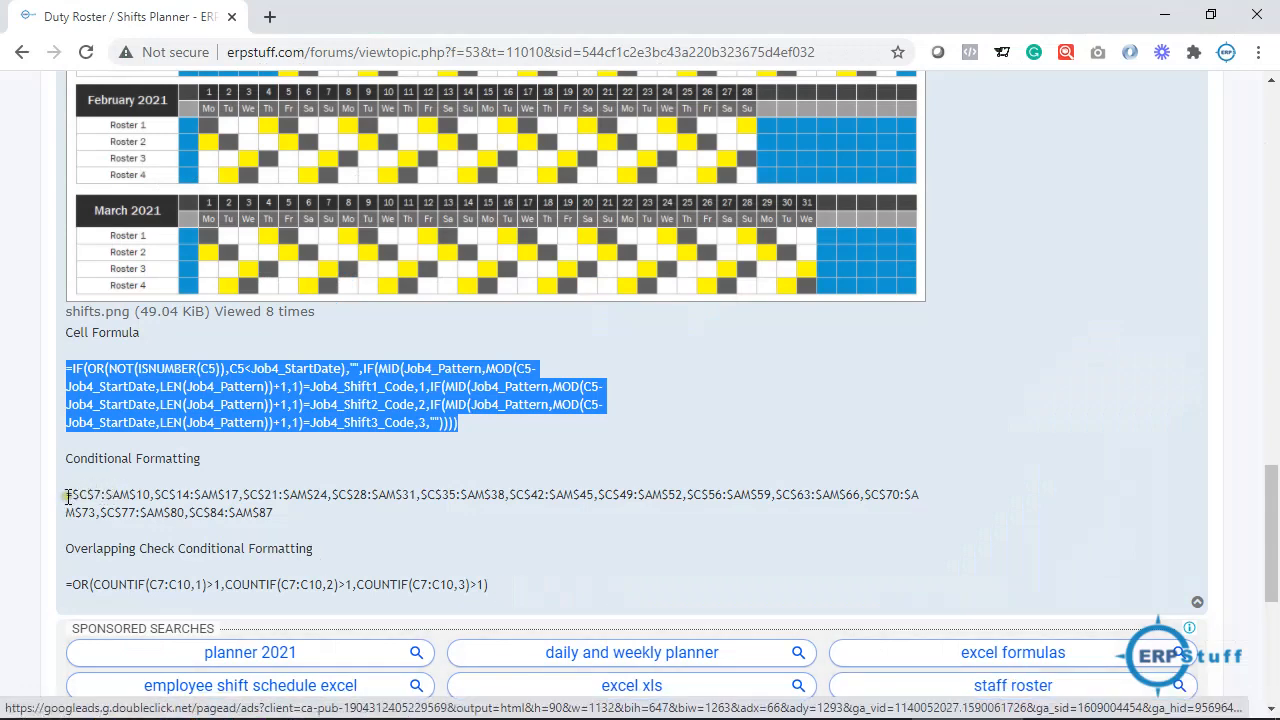
{"action": "left_click_drag", "start_coordinate": [67, 496], "coordinate": [285, 512]}
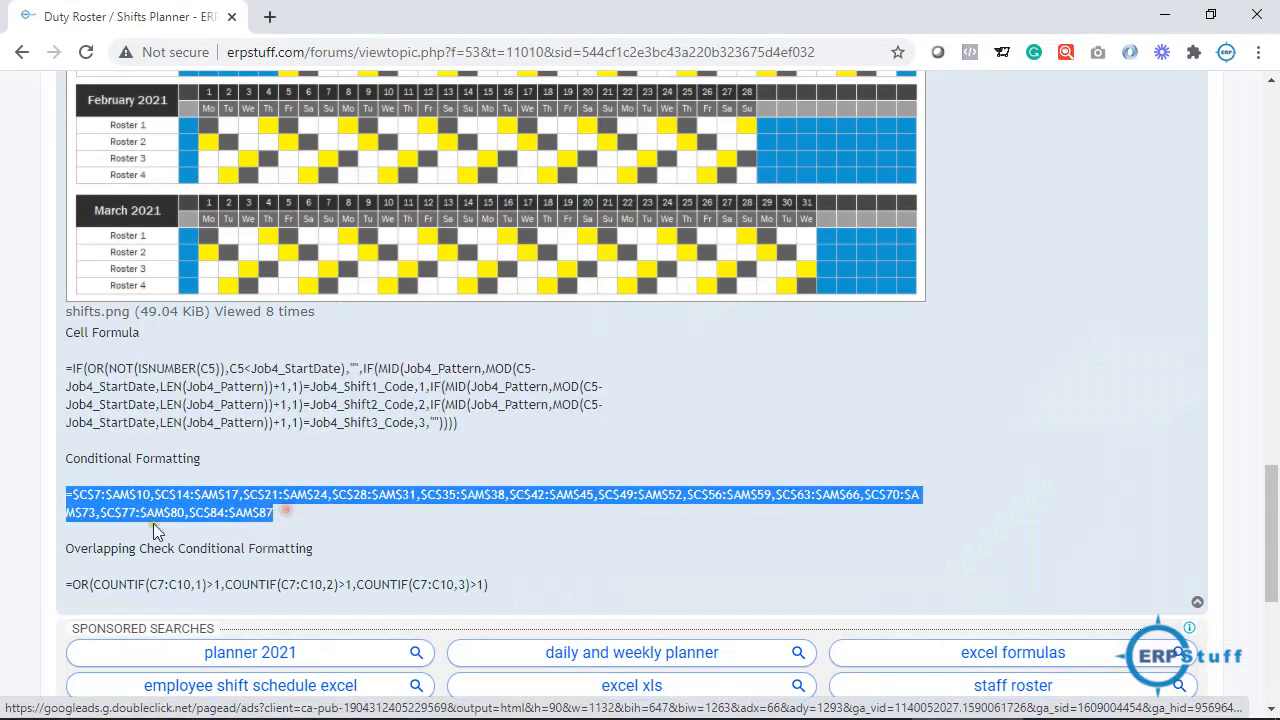
{"action": "left_click", "coordinate": [90, 512]}
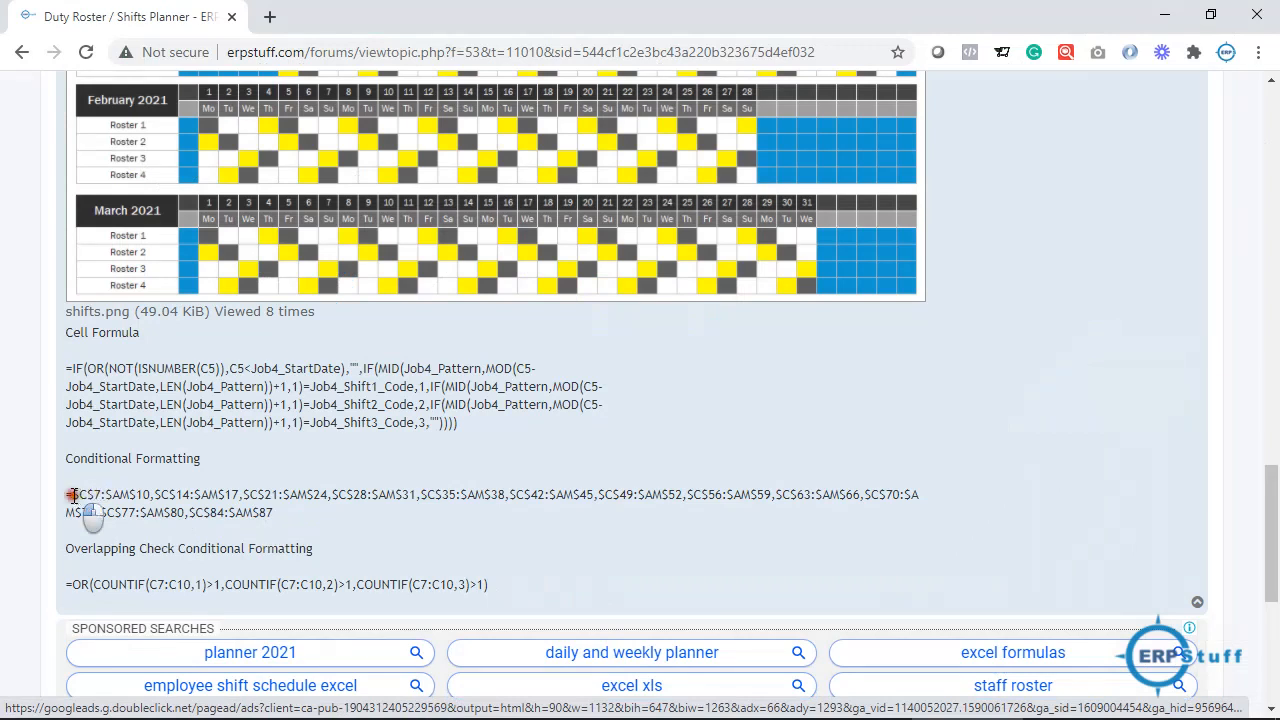
{"action": "left_click_drag", "start_coordinate": [72, 495], "coordinate": [160, 494]}
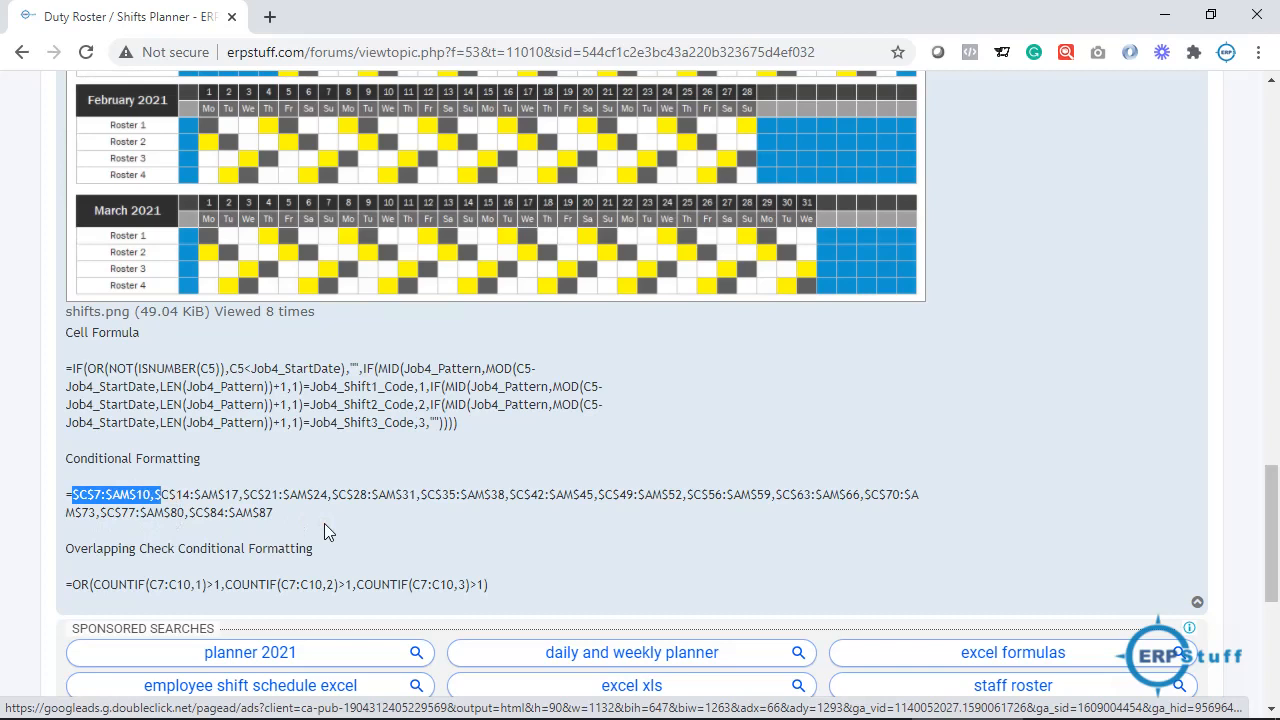
{"action": "left_click_drag", "start_coordinate": [271, 518], "coordinate": [68, 497]}
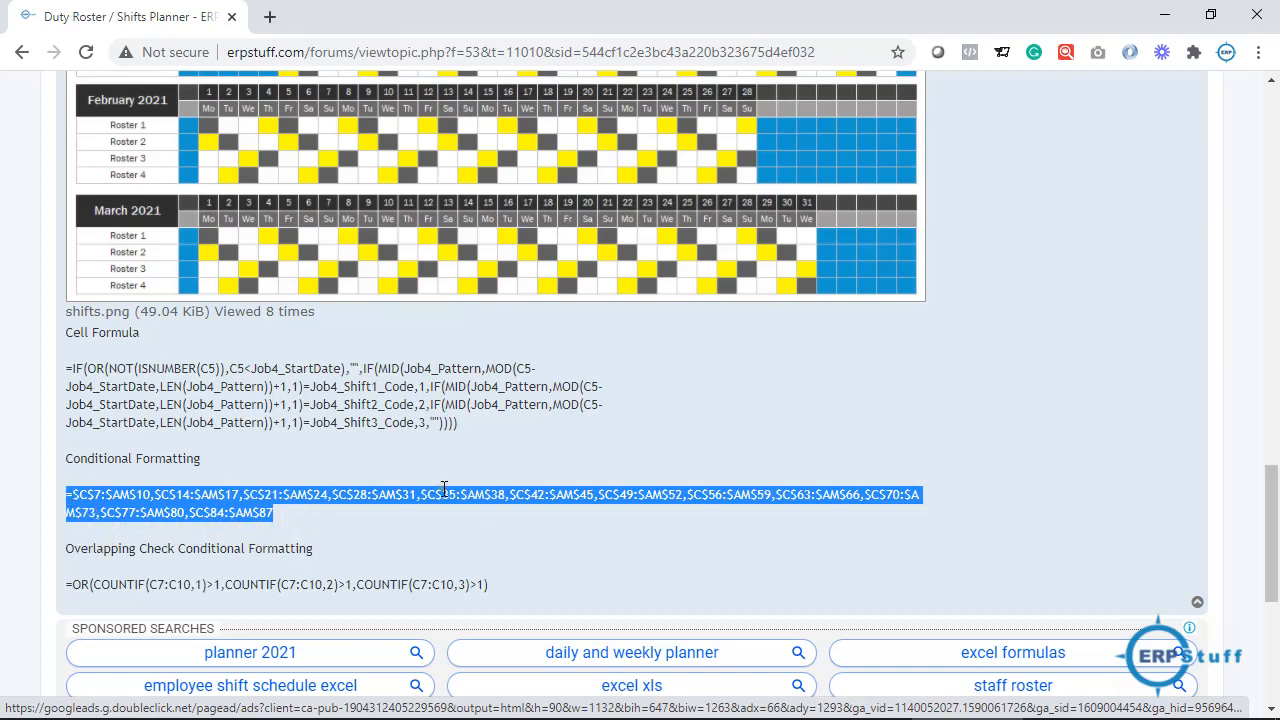
{"action": "left_click", "coordinate": [297, 515]}
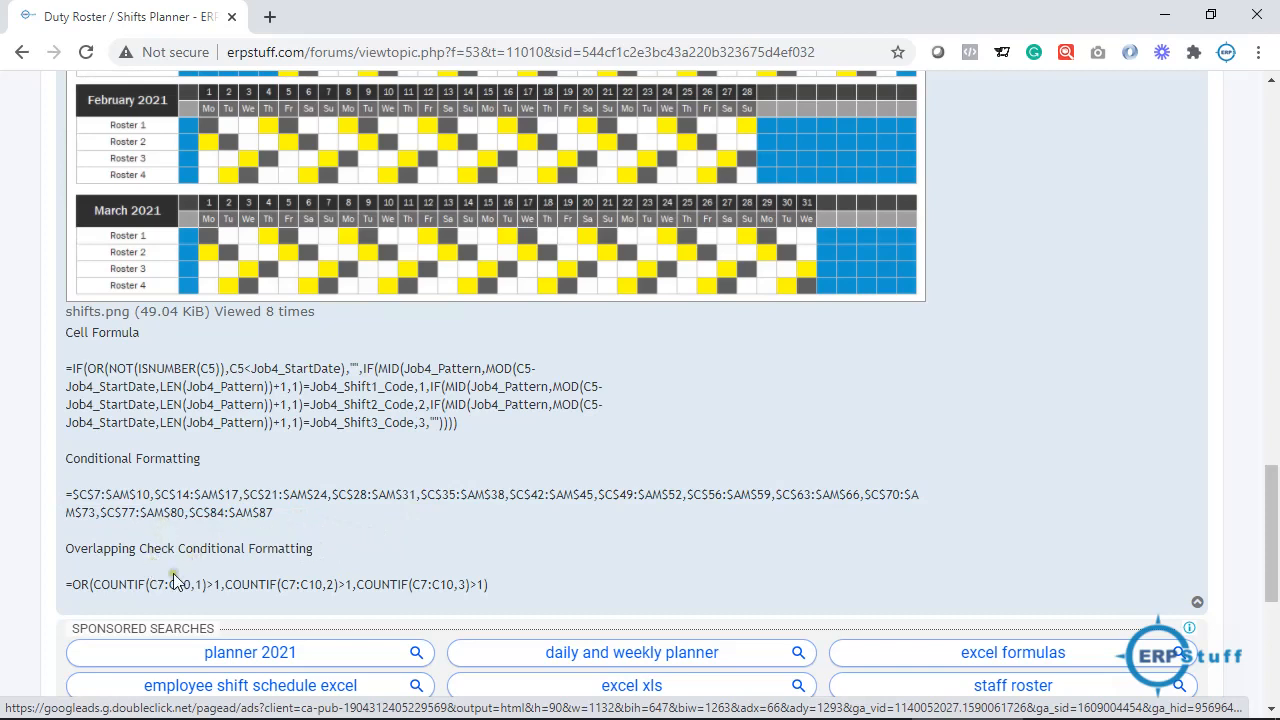
{"action": "left_click_drag", "start_coordinate": [66, 590], "coordinate": [556, 584]}
{"action": "key", "text": "alt+Tab"}
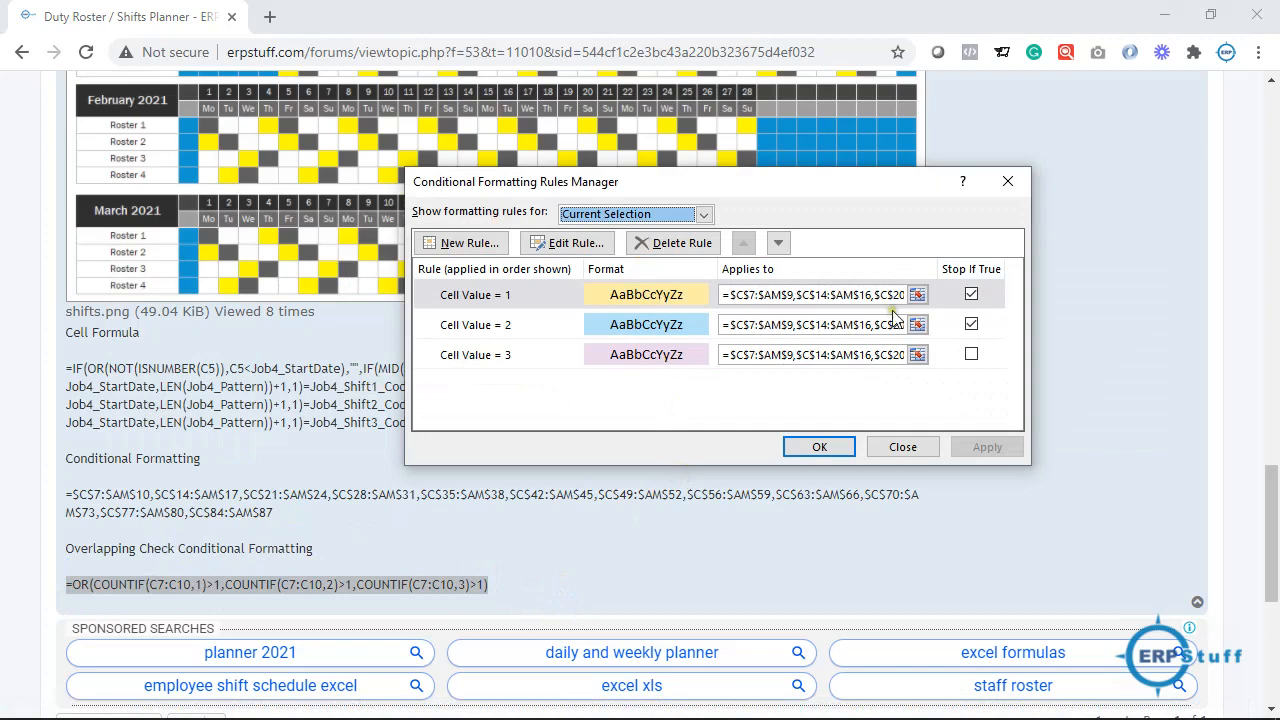
Inspect the settings of the Cell Value = 1 formatting rule without changing them, and close the rules manager.
{"action": "left_click", "coordinate": [572, 247]}
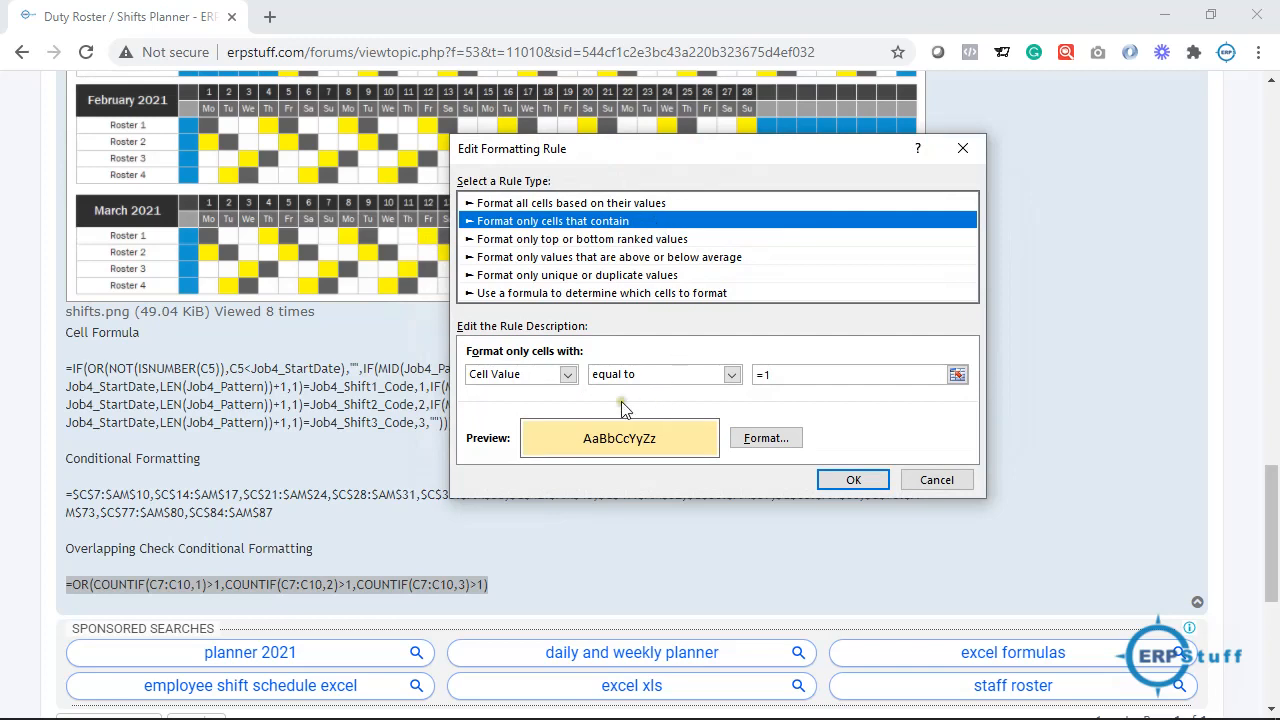
{"action": "left_click", "coordinate": [823, 388]}
{"action": "left_click", "coordinate": [930, 480]}
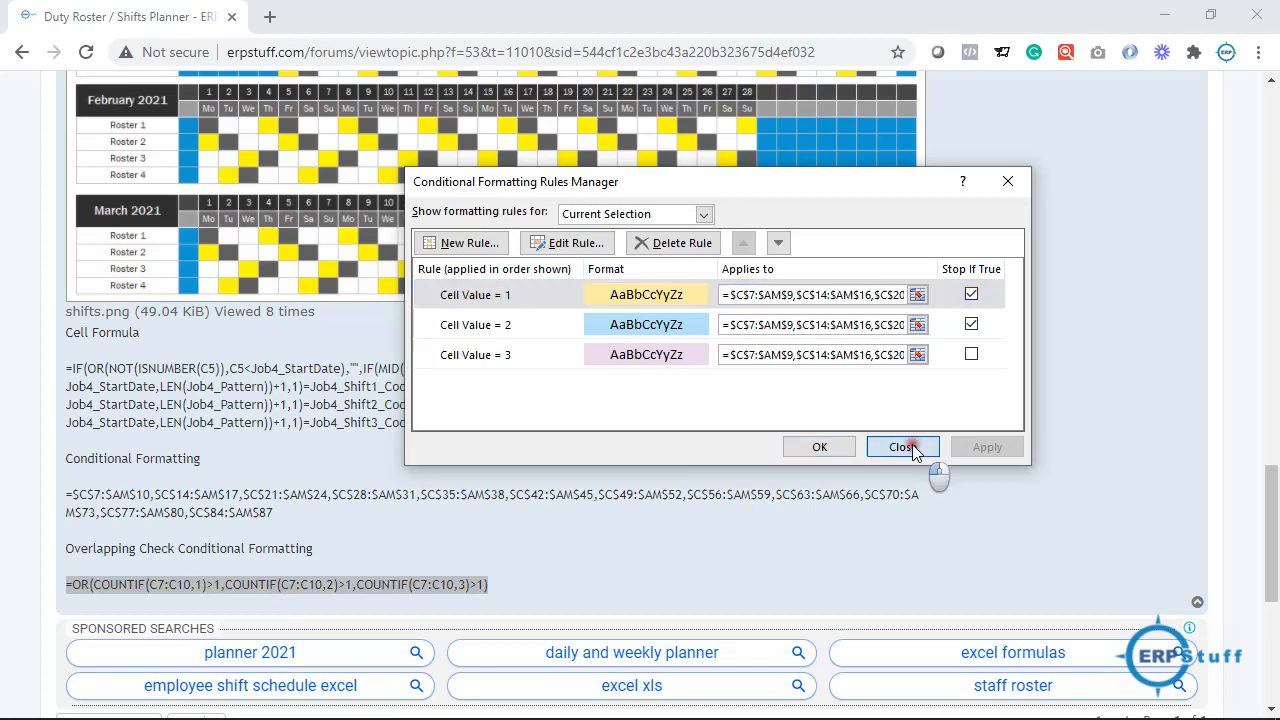
{"action": "left_click", "coordinate": [900, 447]}
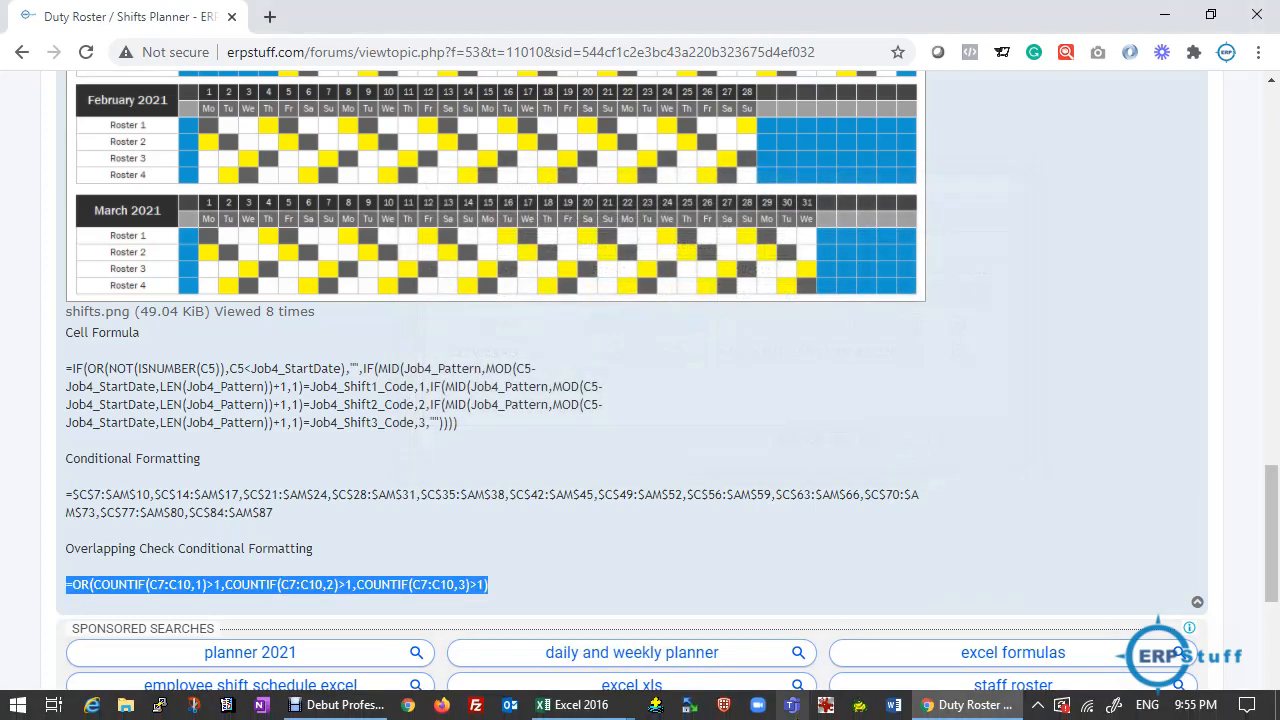
Switch to the finished PIA Duty Roster workbook in Excel and inspect the Job4 references in Shift D's F10 formula without editing it.
{"action": "mouse_move", "coordinate": [634, 712]}
{"action": "left_click", "coordinate": [488, 652]}
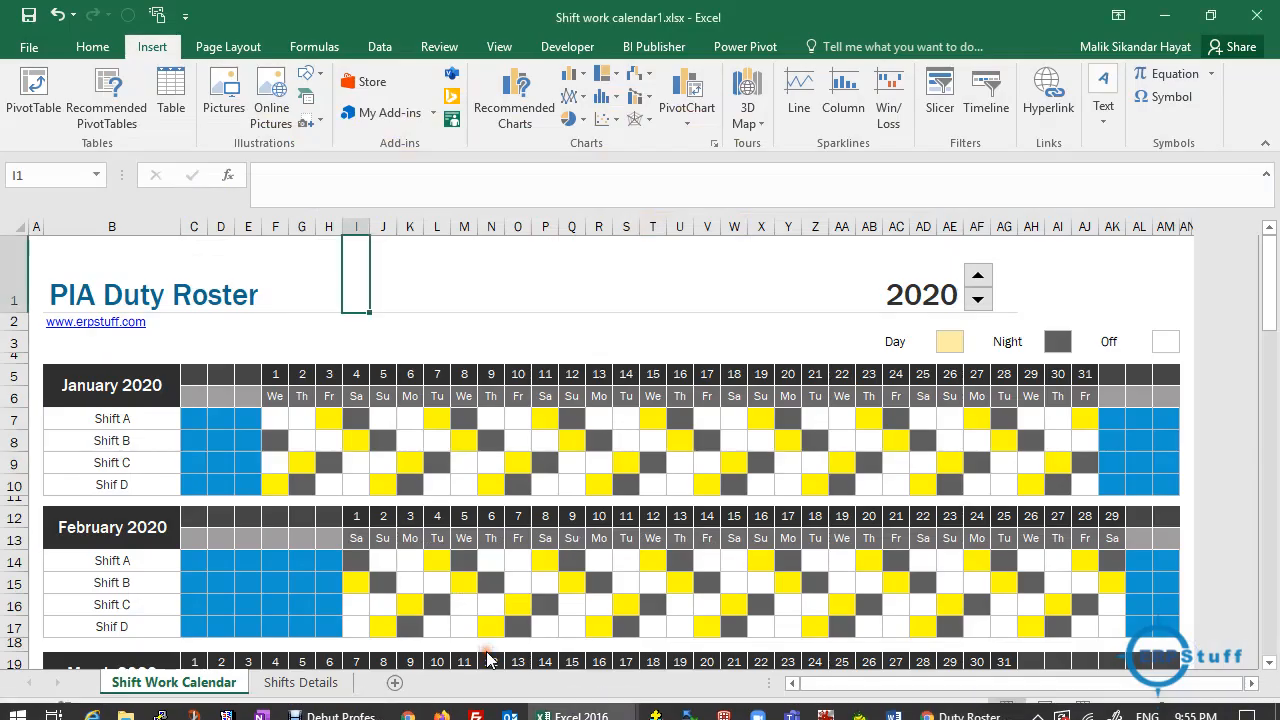
{"action": "left_click", "coordinate": [287, 485]}
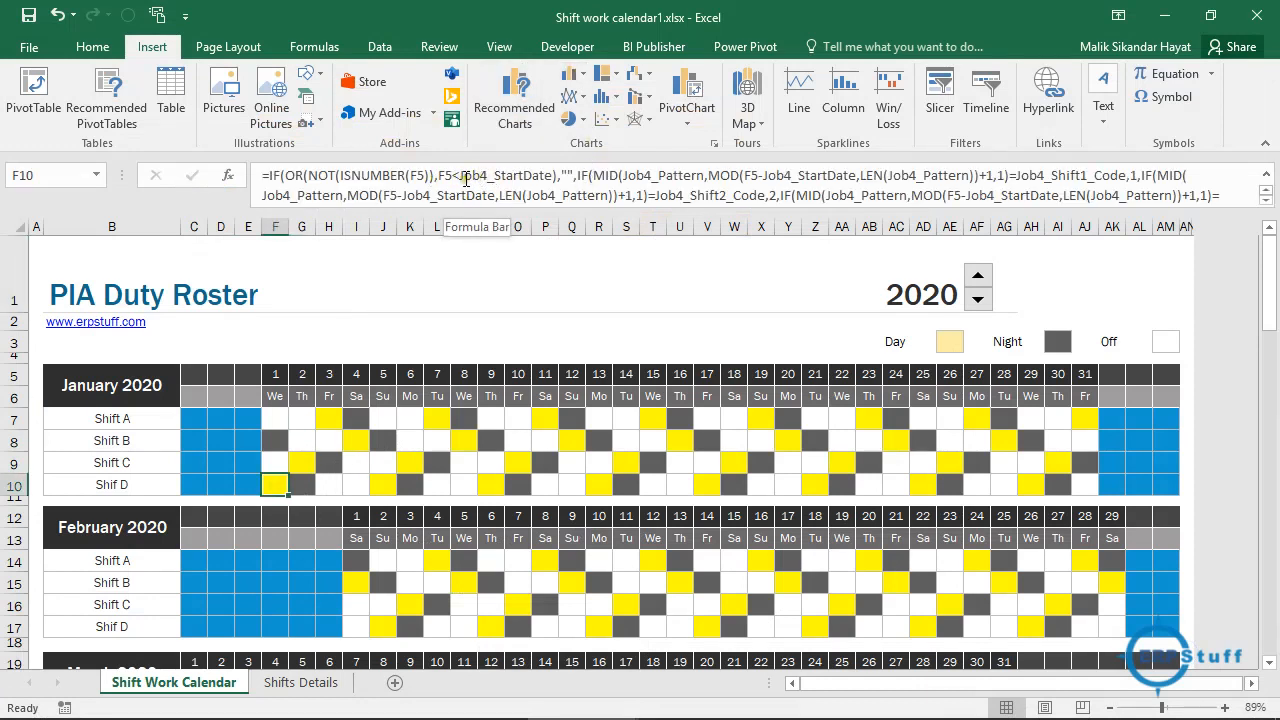
{"action": "left_click_drag", "start_coordinate": [460, 177], "coordinate": [490, 175]}
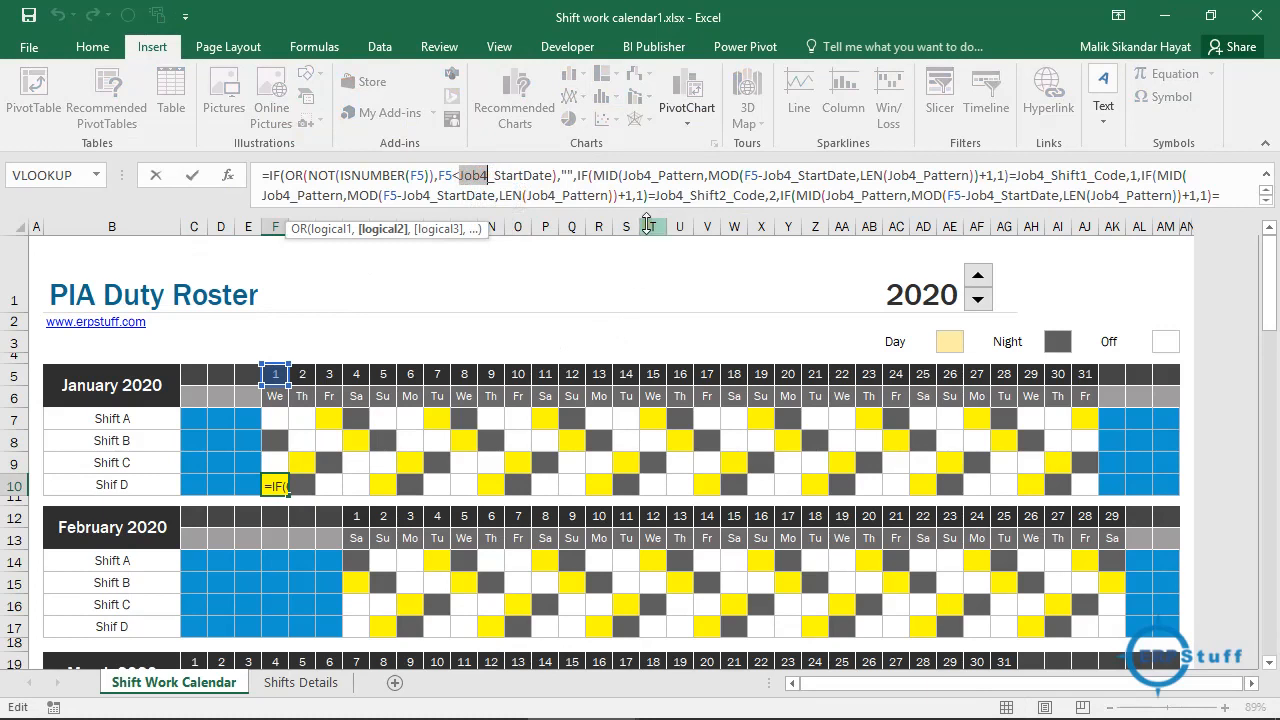
{"action": "key", "text": "Escape"}
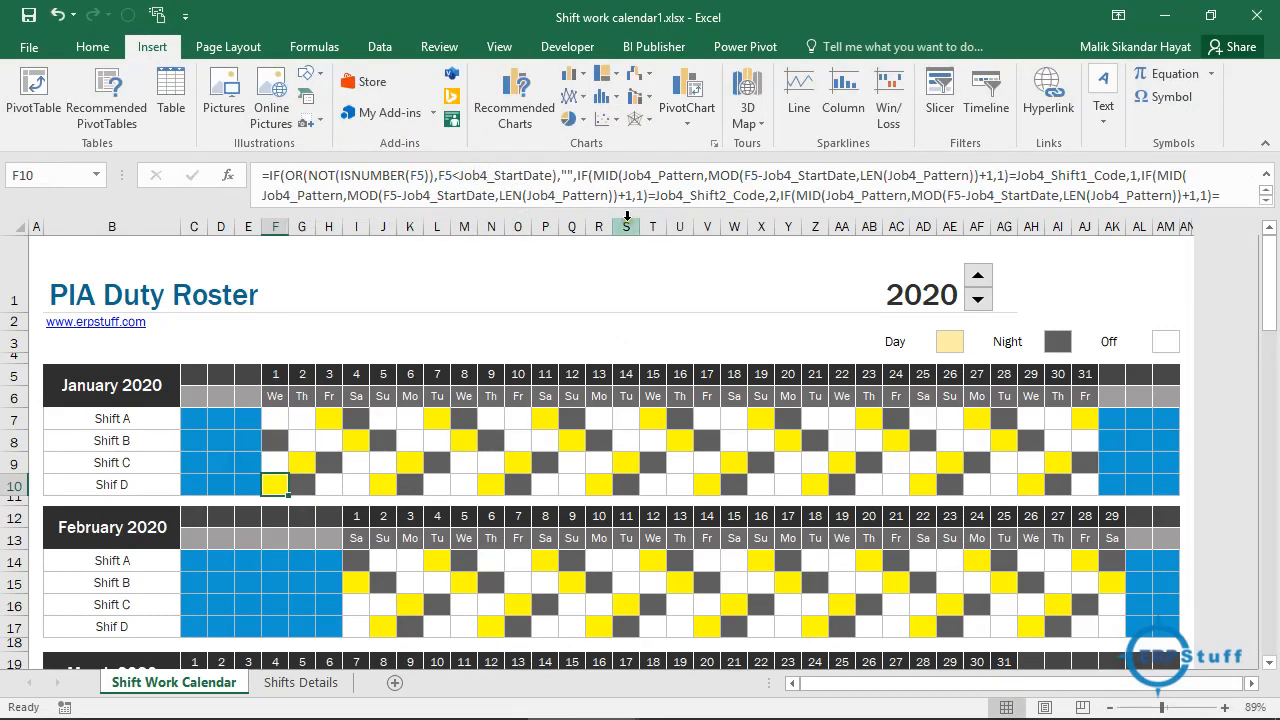
Review the conditional formatting rules and their ranges for Shift D's cell F10, and close the list unchanged.
{"action": "left_click", "coordinate": [106, 55]}
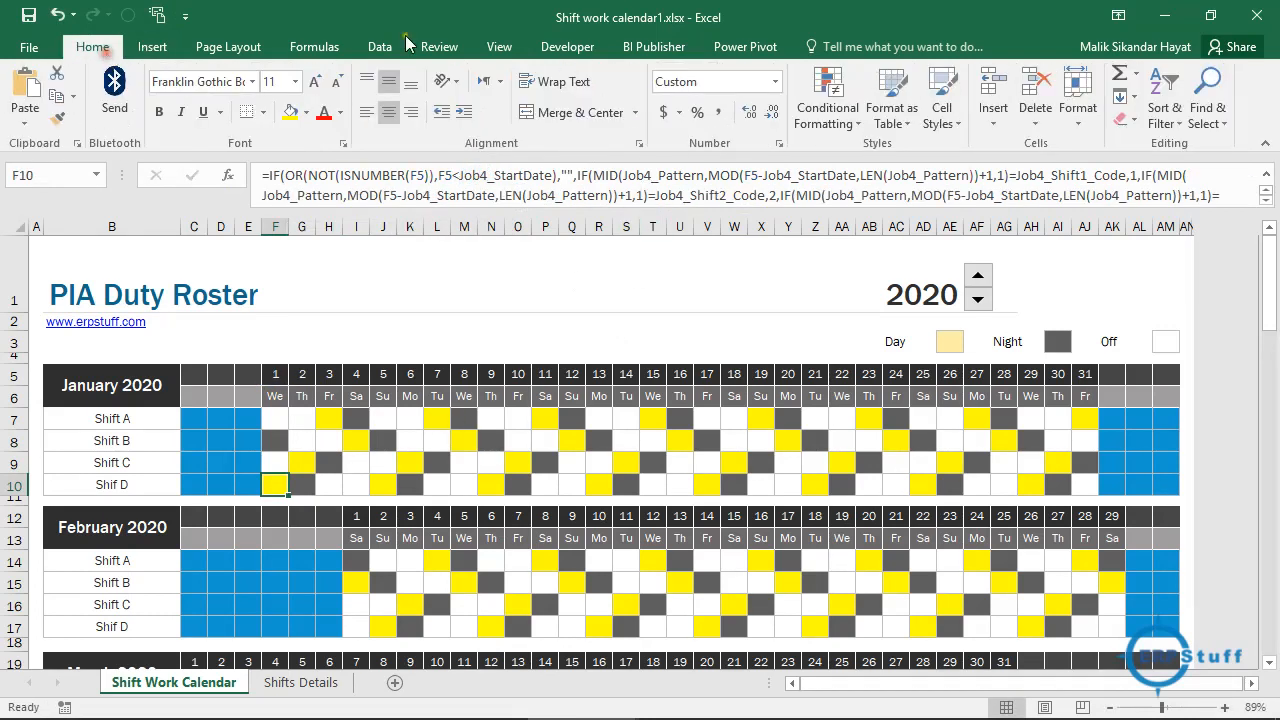
{"action": "left_click", "coordinate": [828, 105]}
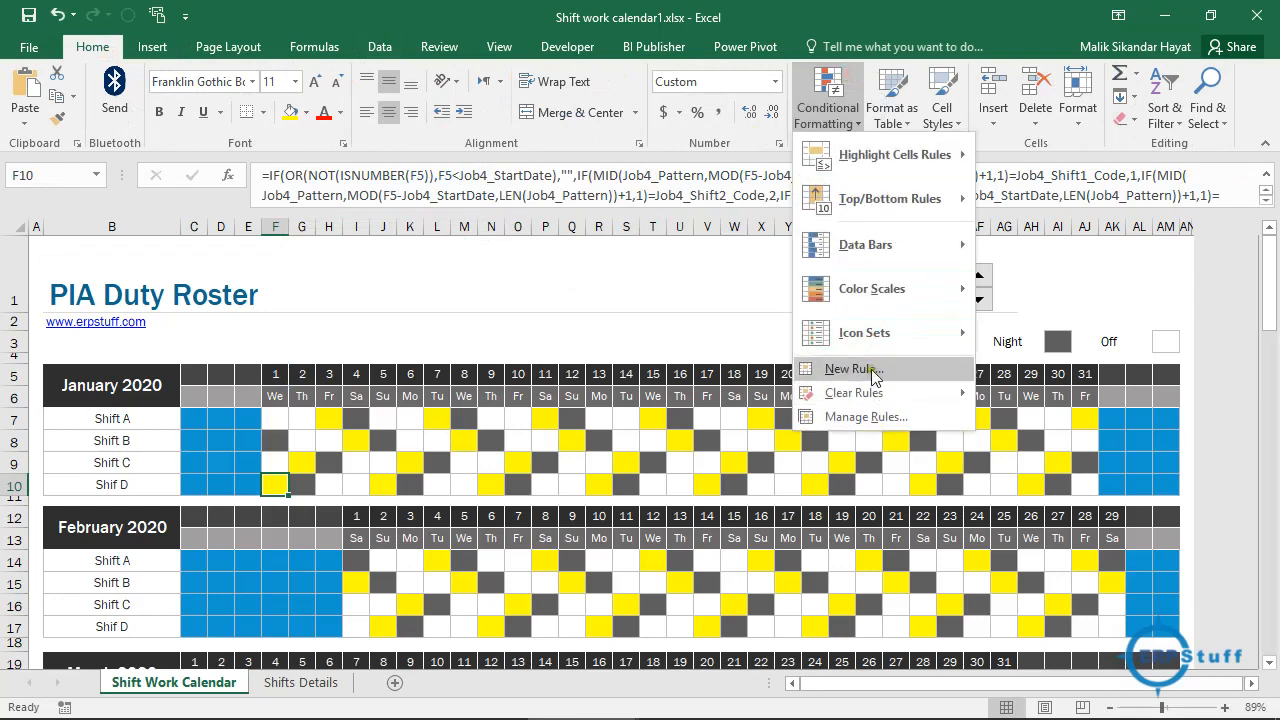
{"action": "left_click", "coordinate": [868, 417]}
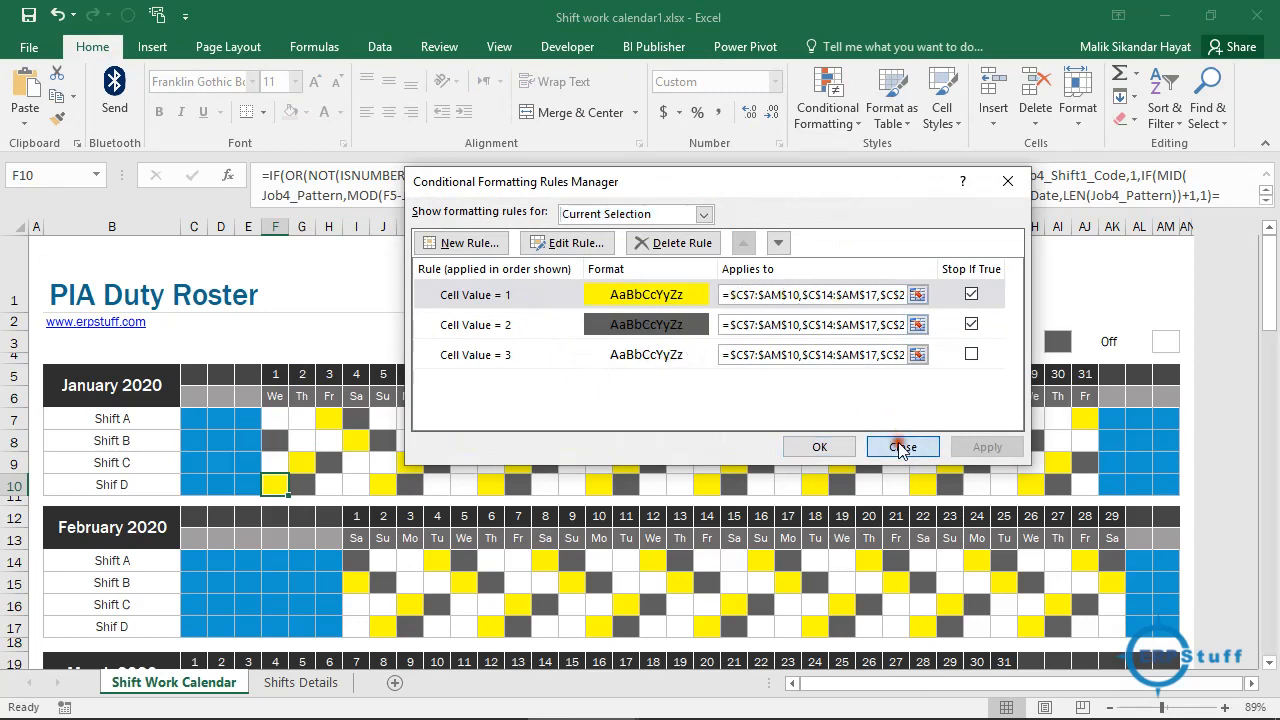
{"action": "left_click", "coordinate": [900, 446]}
Review the conditional formatting rules for the weekday cell F6, including the overlap check, and close the list unchanged.
{"action": "left_click", "coordinate": [284, 398]}
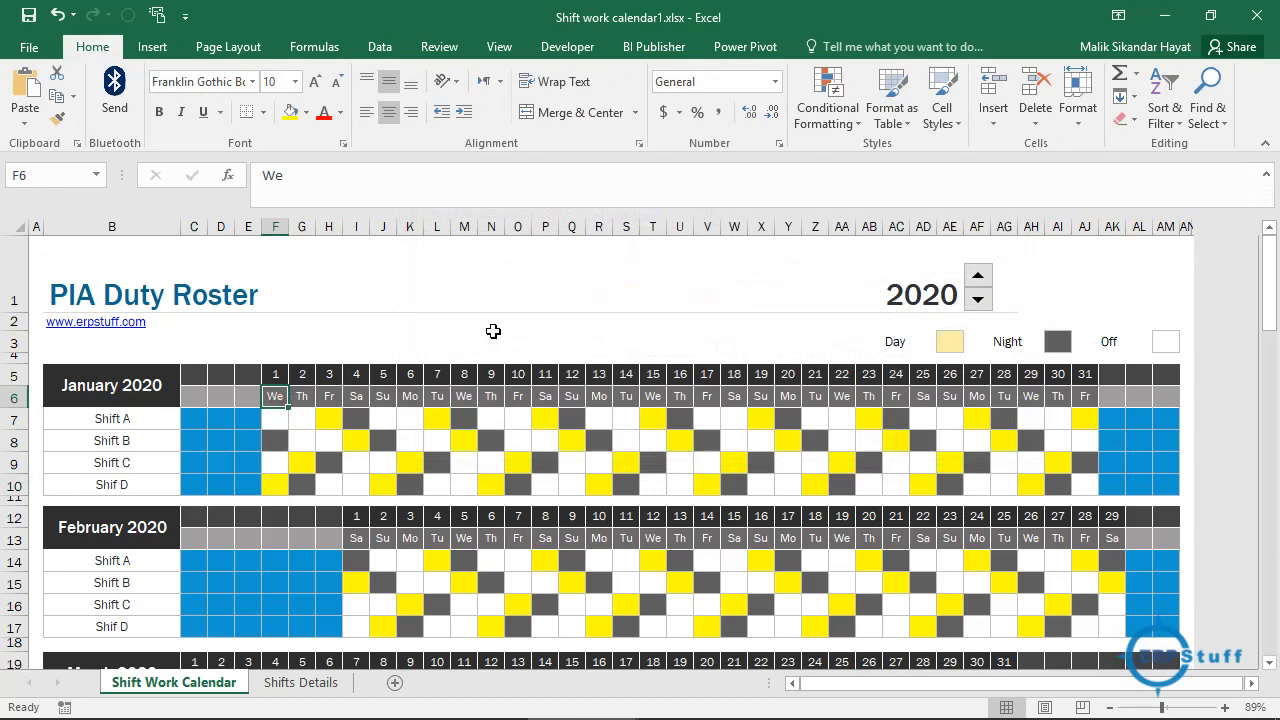
{"action": "left_click", "coordinate": [826, 100]}
{"action": "left_click", "coordinate": [886, 417]}
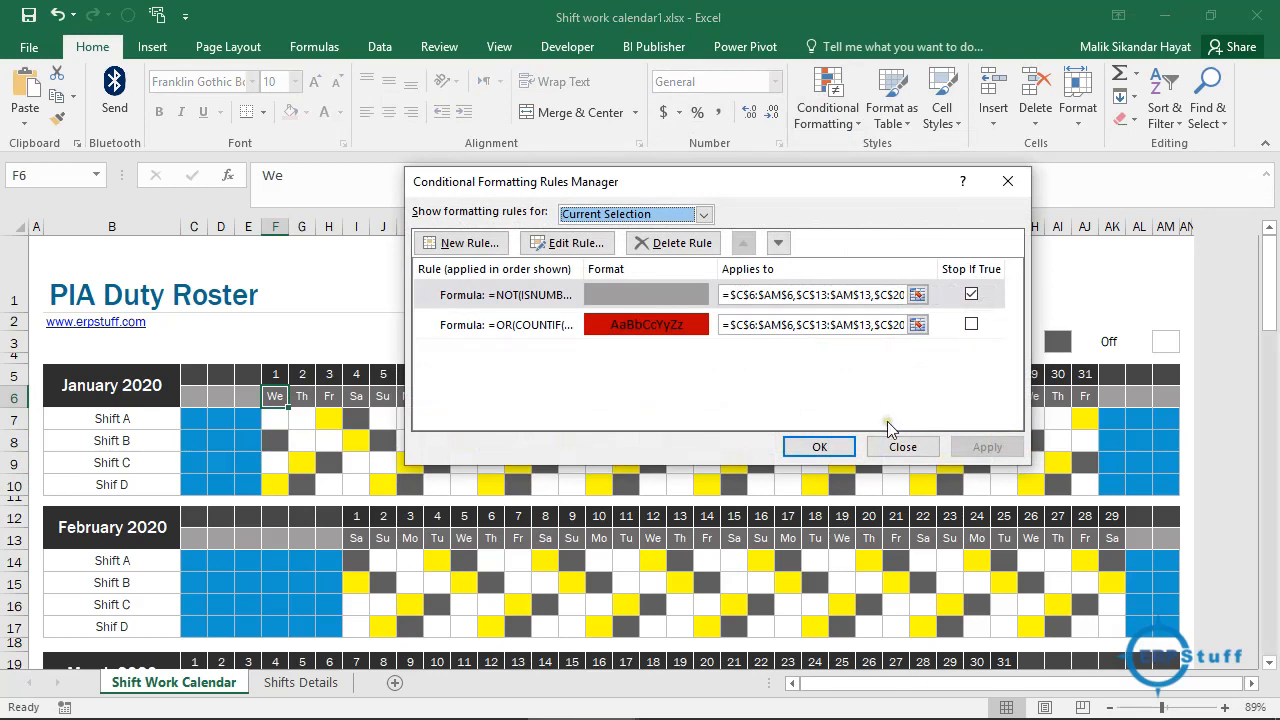
{"action": "left_click", "coordinate": [897, 444]}
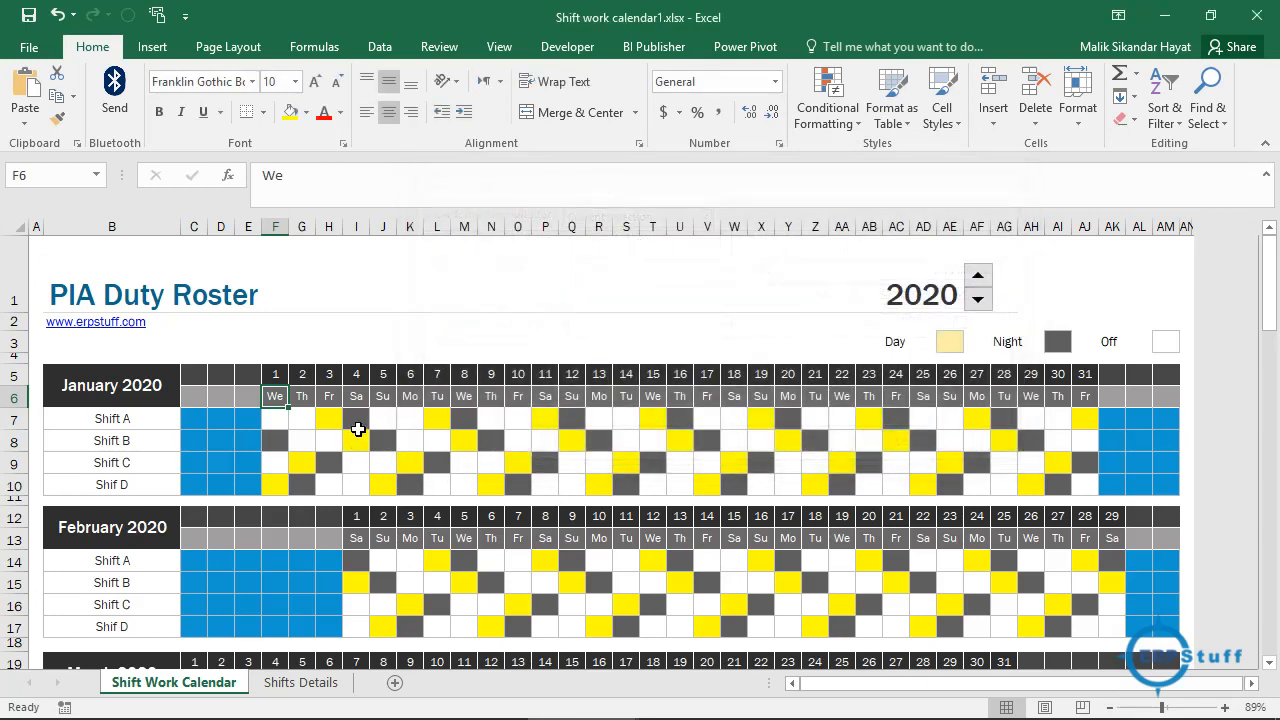
Compare the January 3 cells of Shift A and Shift B with the Day colour in the legend.
{"action": "left_click", "coordinate": [330, 419]}
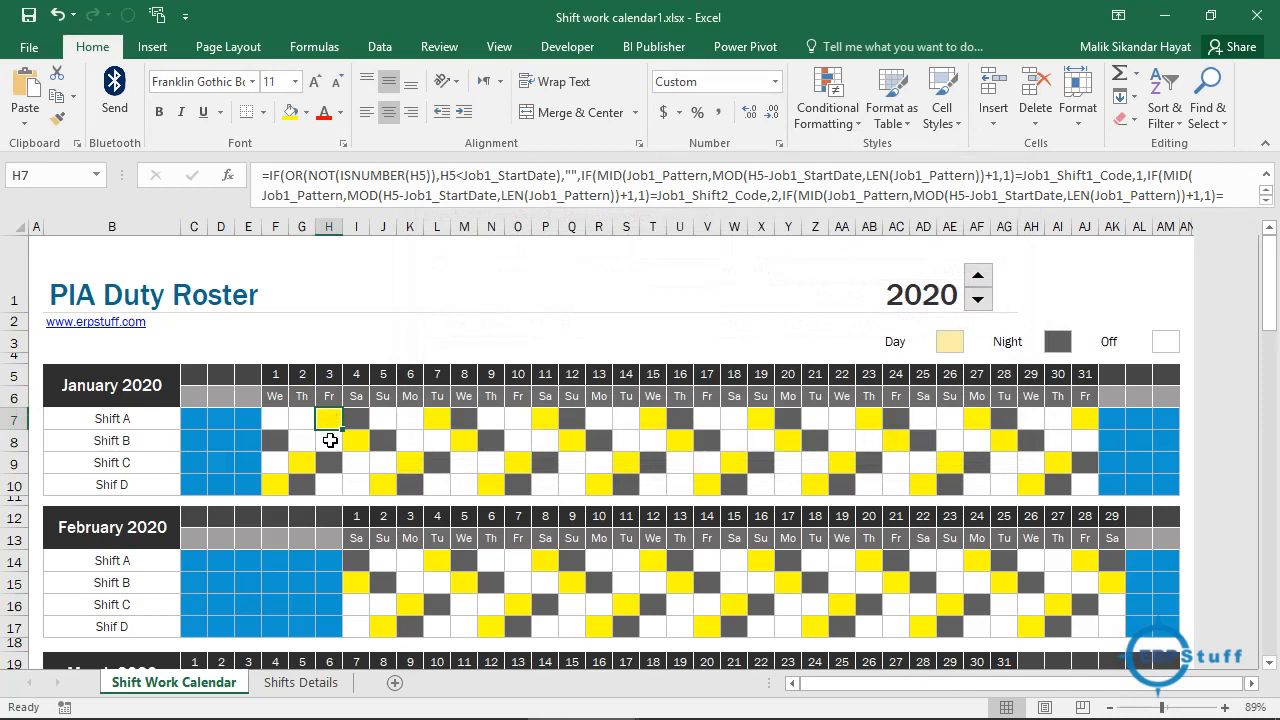
{"action": "left_click", "coordinate": [950, 341]}
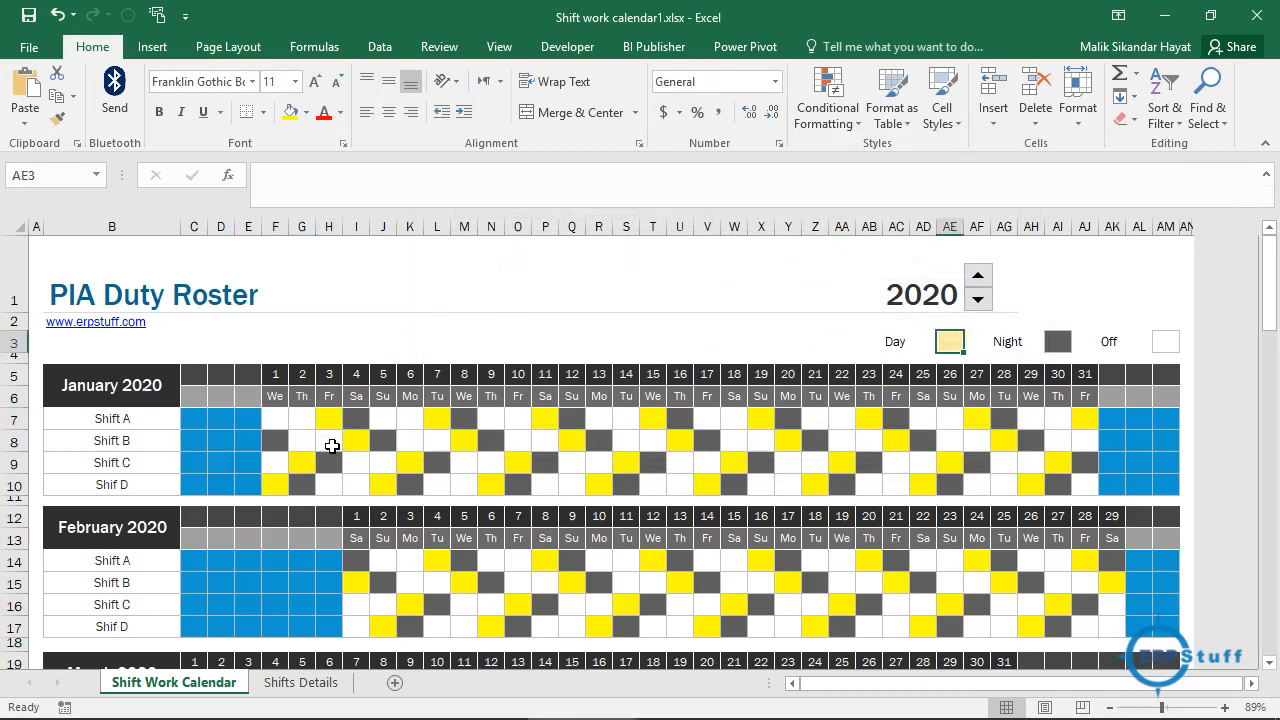
{"action": "left_click", "coordinate": [330, 441]}
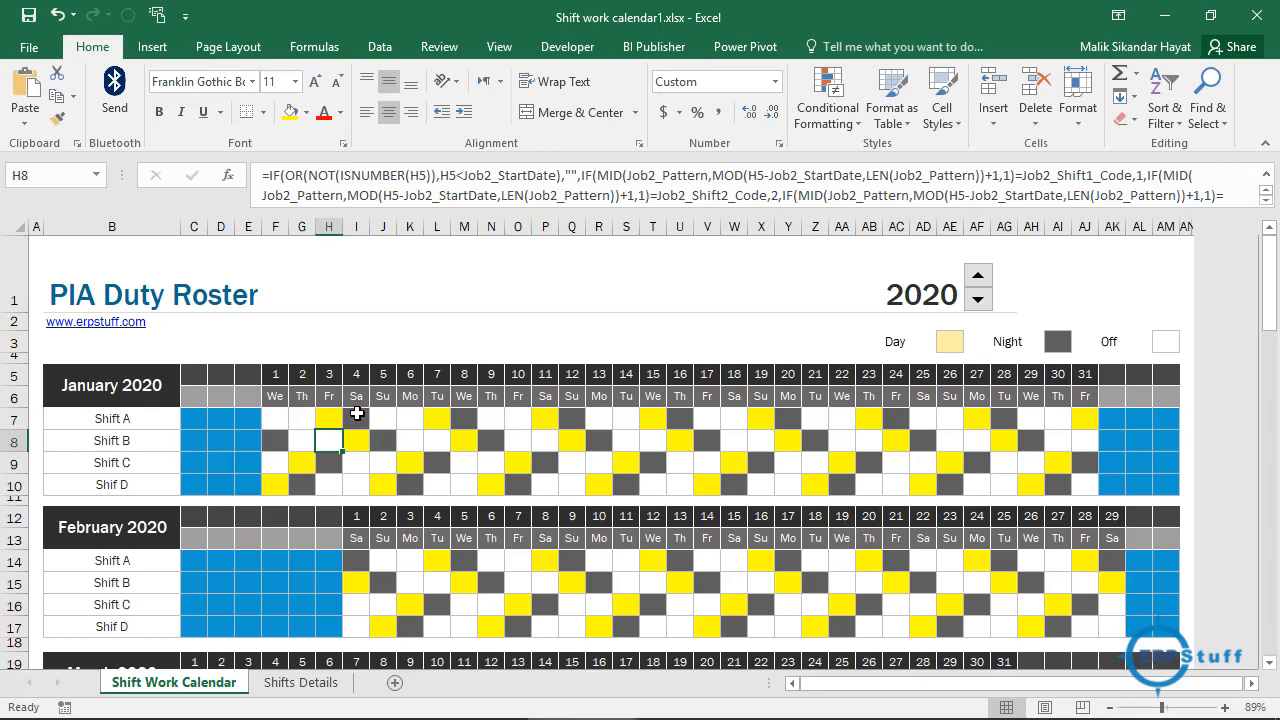
Step the roster year forward to 2022 and back to 2020 to check how the shift pattern updates.
{"action": "left_click", "coordinate": [979, 278]}
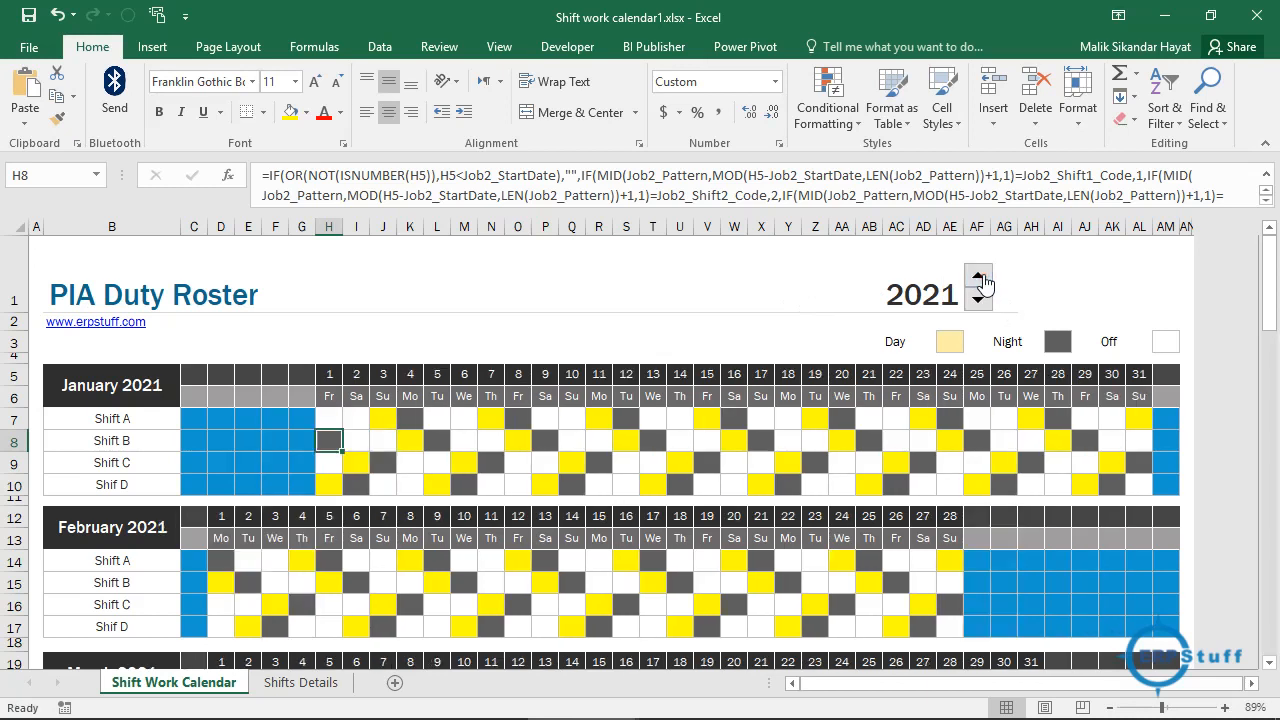
{"action": "left_click", "coordinate": [980, 278]}
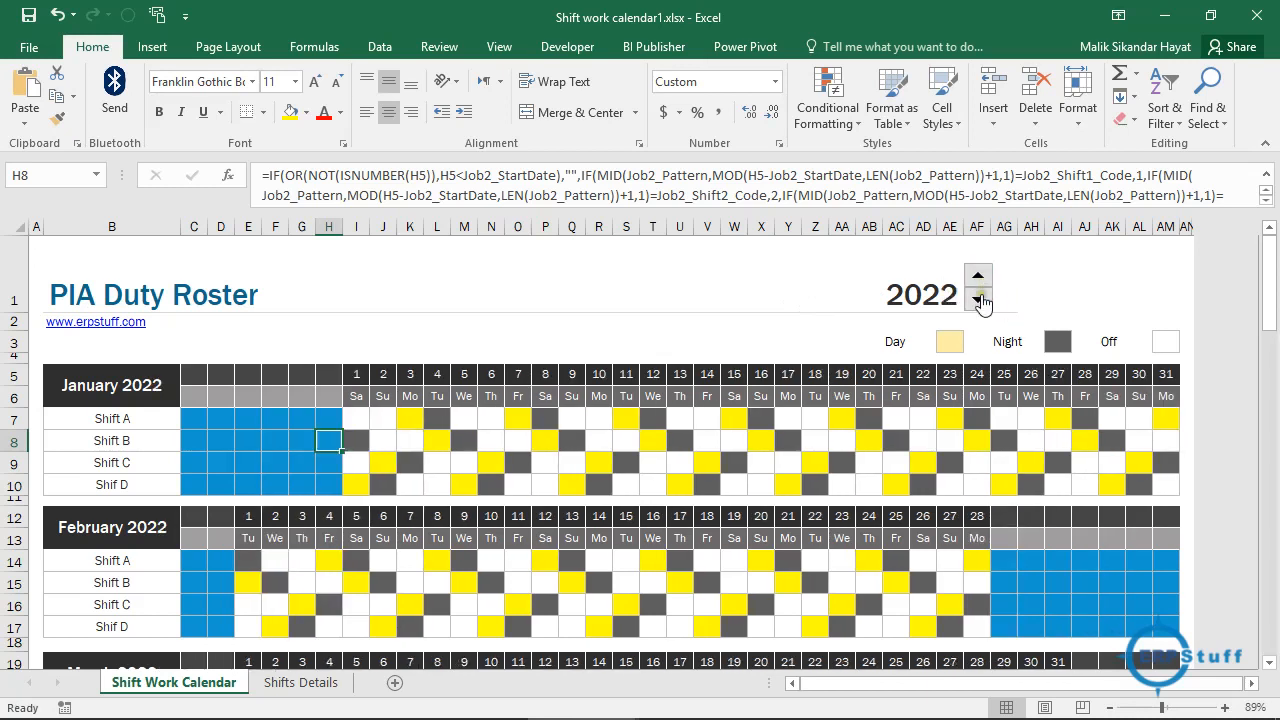
{"action": "left_click", "coordinate": [979, 300]}
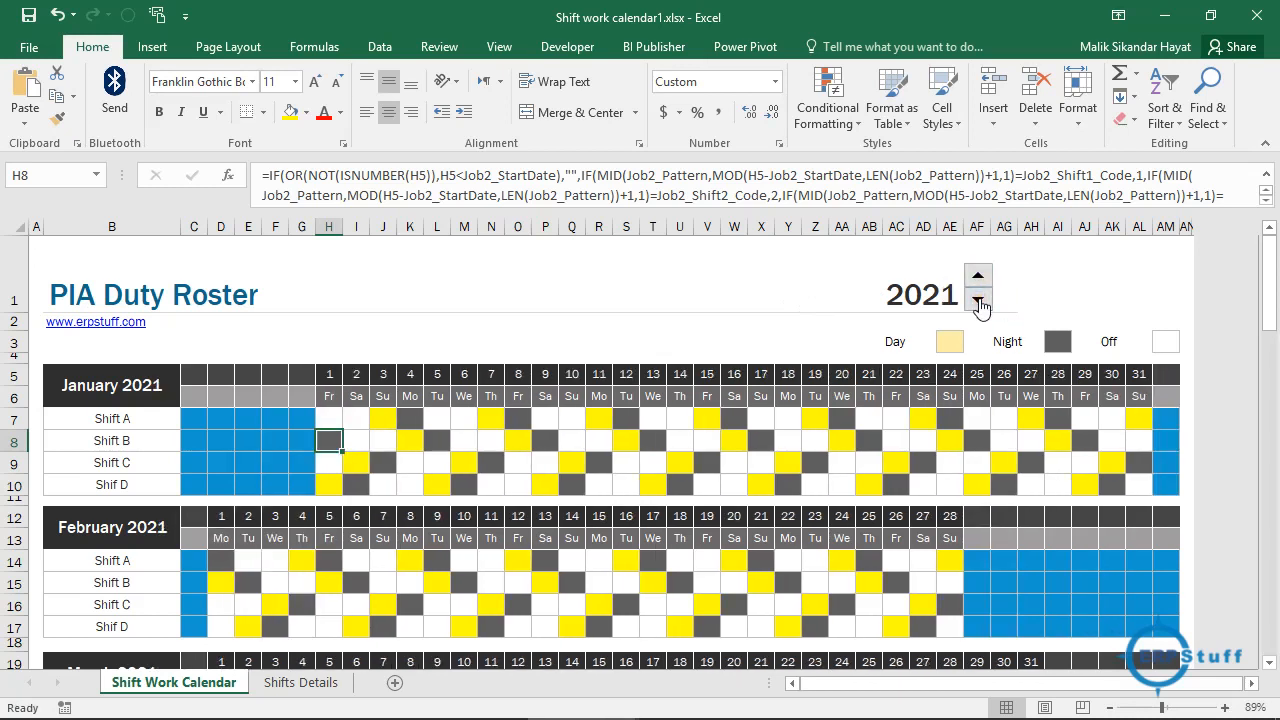
{"action": "left_click", "coordinate": [979, 301]}
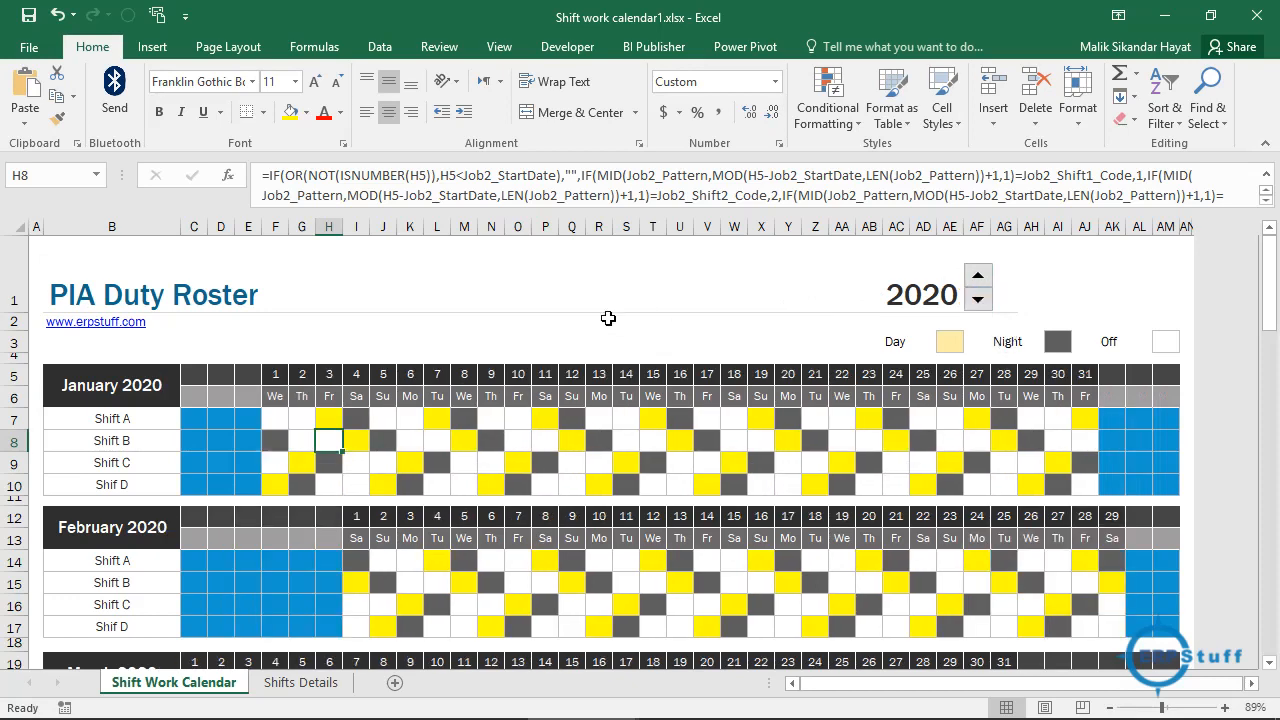
Review the roster through December and the Shifts Details sheet, and return to the Shift Work Calendar sheet.
{"action": "left_click_drag", "start_coordinate": [1273, 293], "coordinate": [1275, 645]}
{"action": "left_click", "coordinate": [280, 683]}
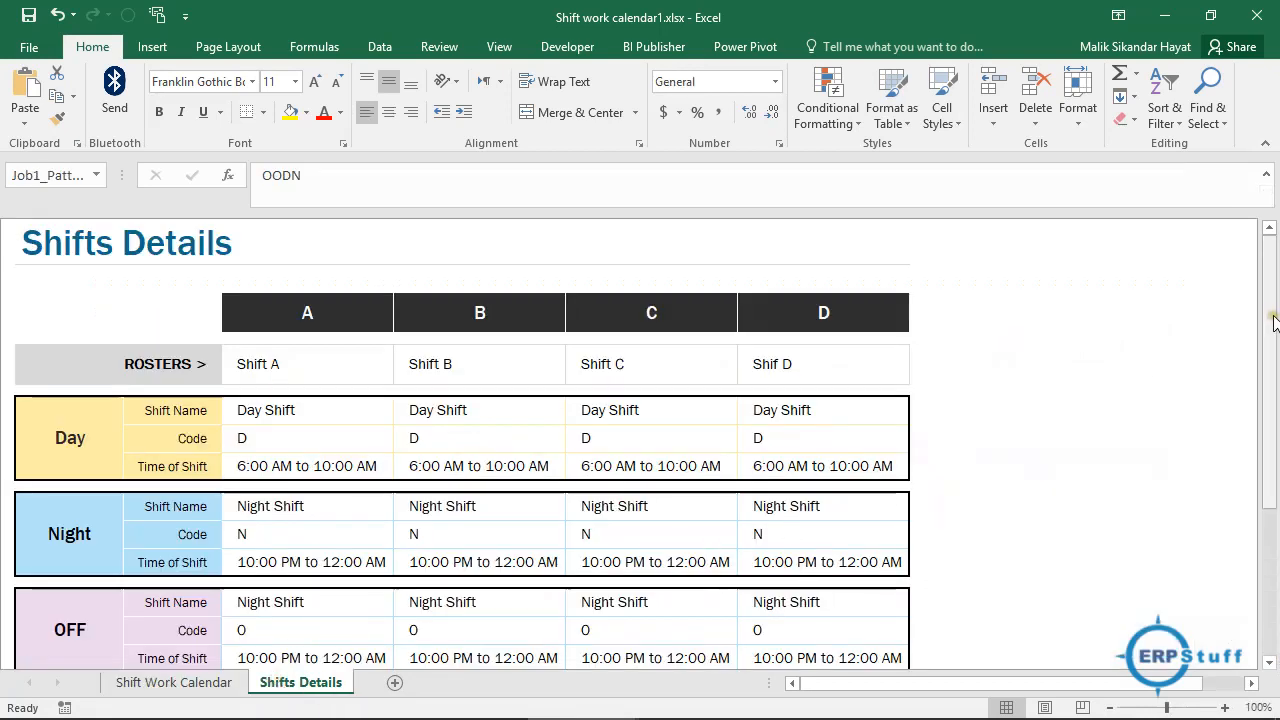
{"action": "mouse_move", "coordinate": [1273, 320]}
{"action": "left_mouse_down"}
{"action": "mouse_move", "coordinate": [1276, 470]}
{"action": "mouse_move", "coordinate": [1276, 320]}
{"action": "left_mouse_up"}
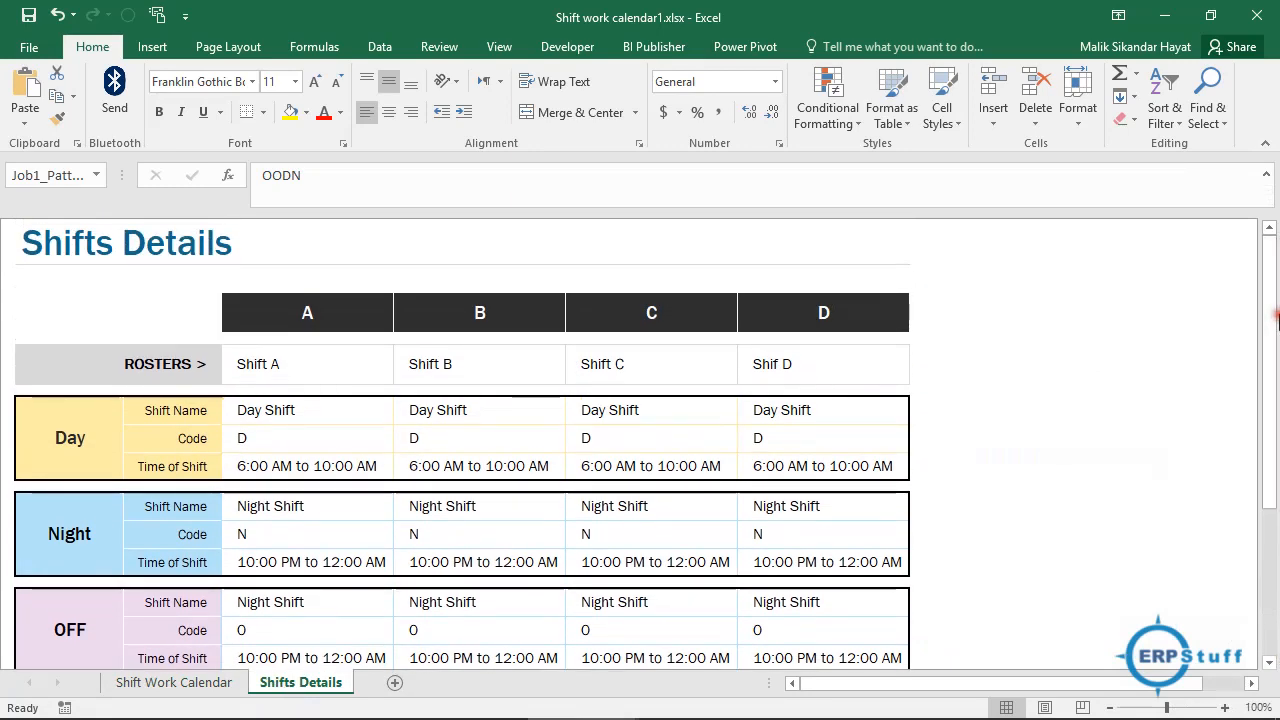
{"action": "left_click", "coordinate": [183, 685]}
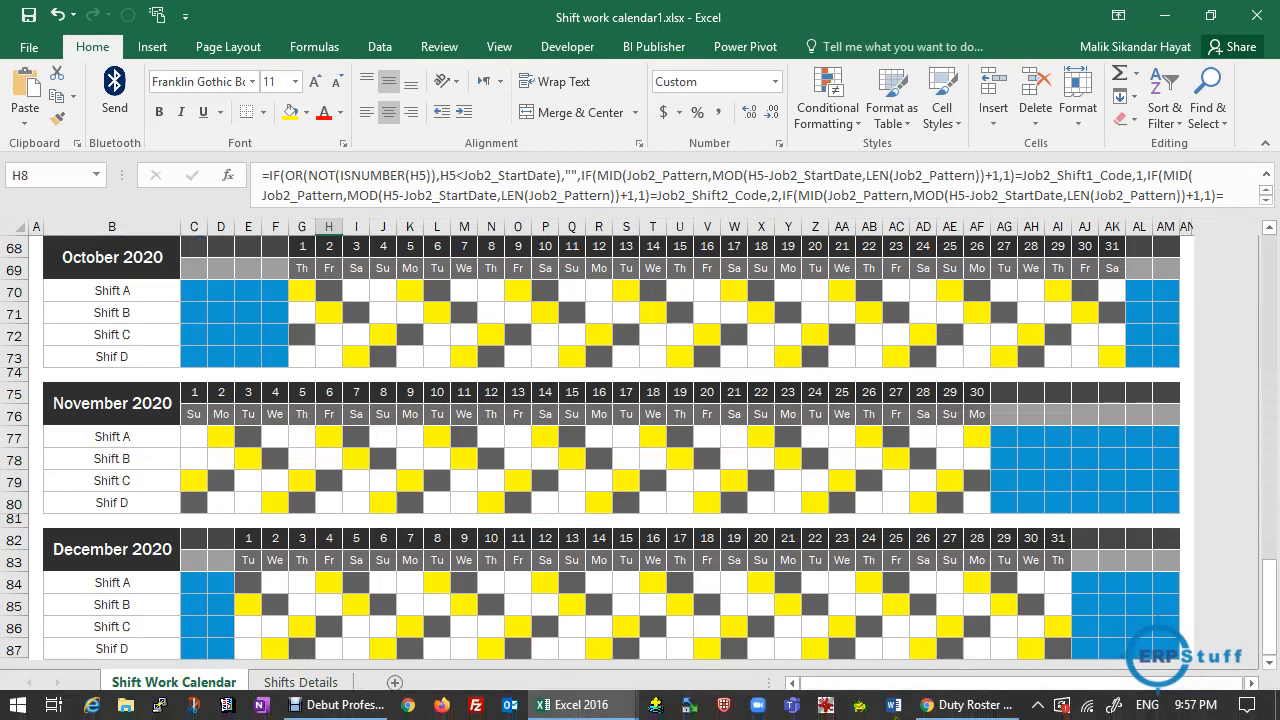
Switch to Chrome and review the roster requirements and default template picture in the Duty Roster / Shifts Planner forum post.
{"action": "left_click", "coordinate": [968, 705]}
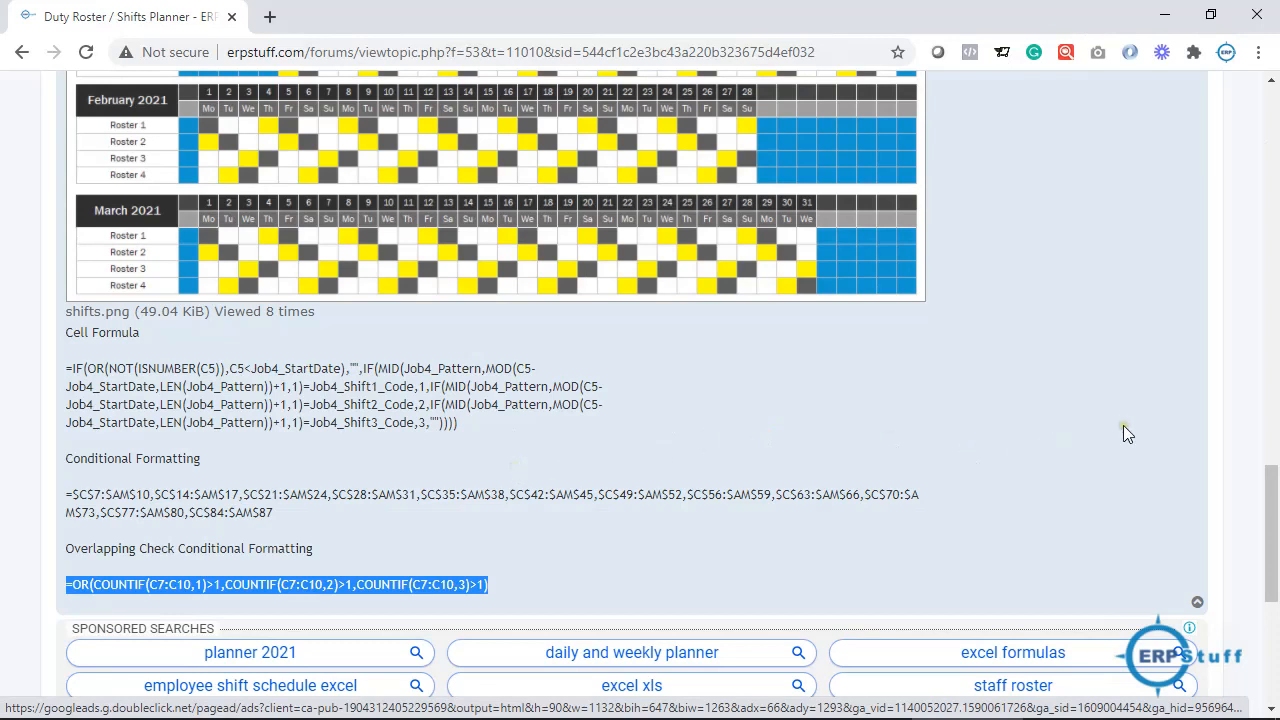
{"action": "left_click_drag", "start_coordinate": [1273, 530], "coordinate": [1275, 258]}
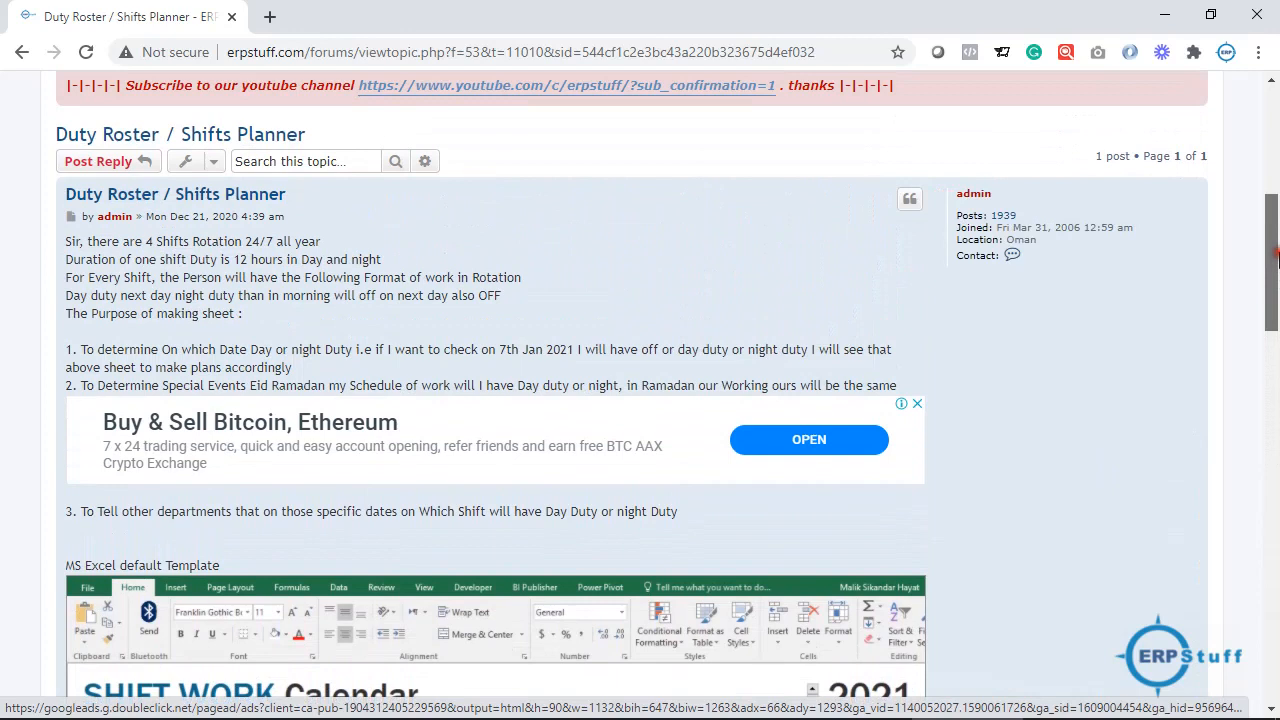
{"action": "left_click_drag", "start_coordinate": [1276, 258], "coordinate": [1276, 284]}
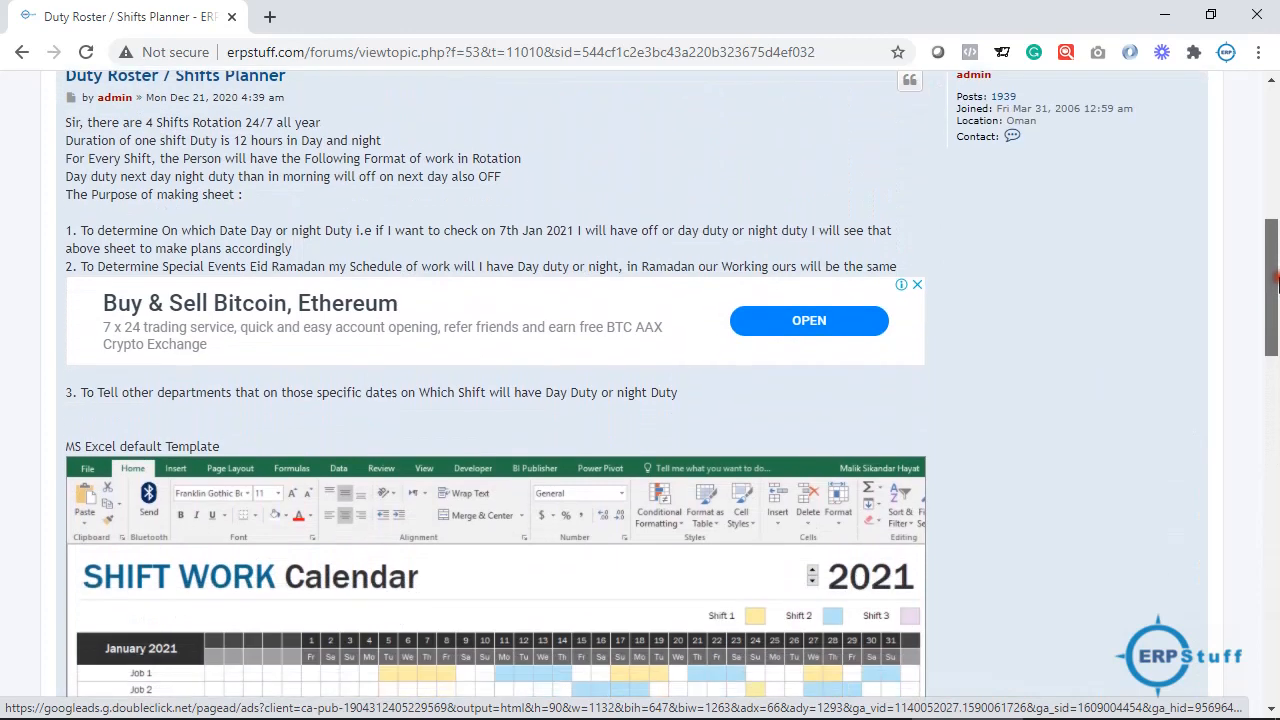